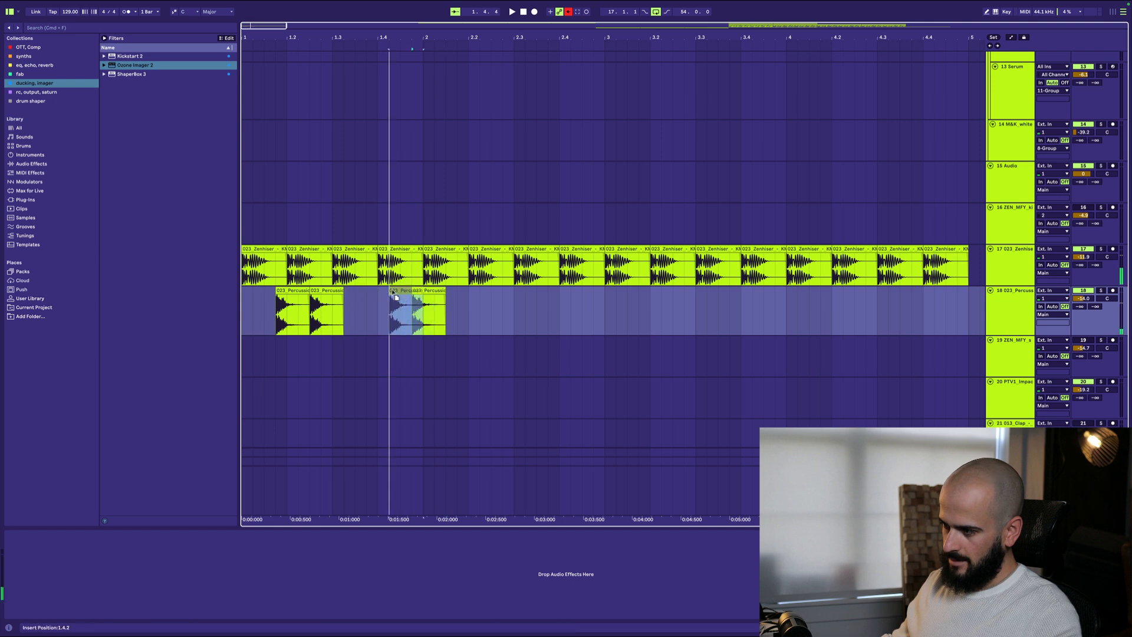
# Repeat the one-bar percussion pattern on track 18 through bar 4 and play the drum loop
pyautogui.moveTo(382, 292); pyautogui.dragTo(382, 292)
pyautogui.moveTo(425, 322); pyautogui.dragTo(232, 324)
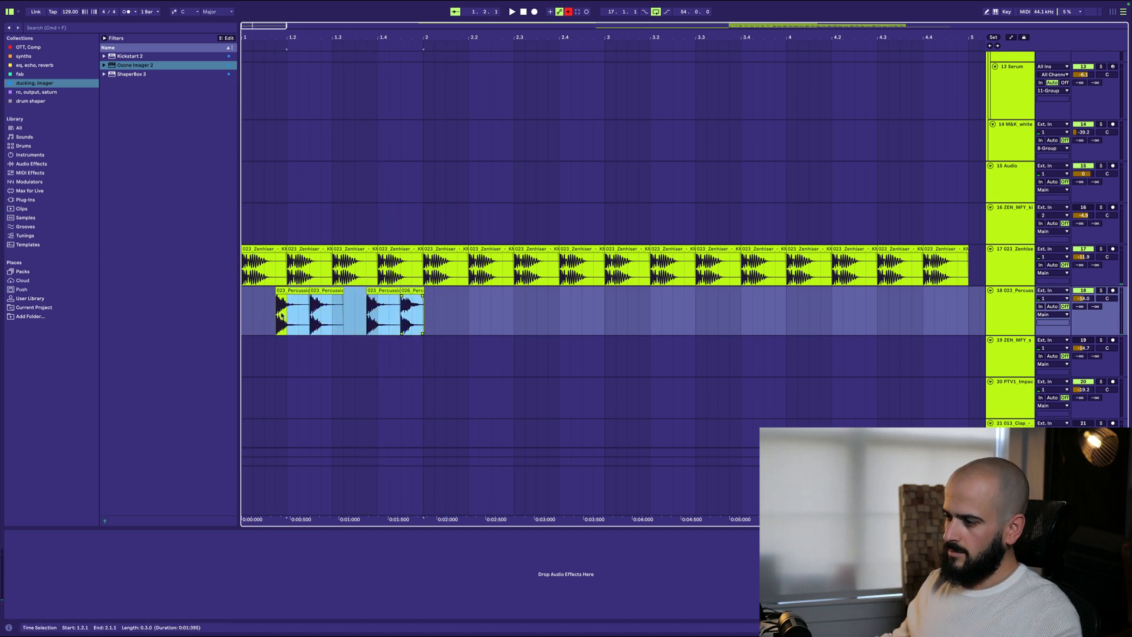
pyautogui.press('super+d')
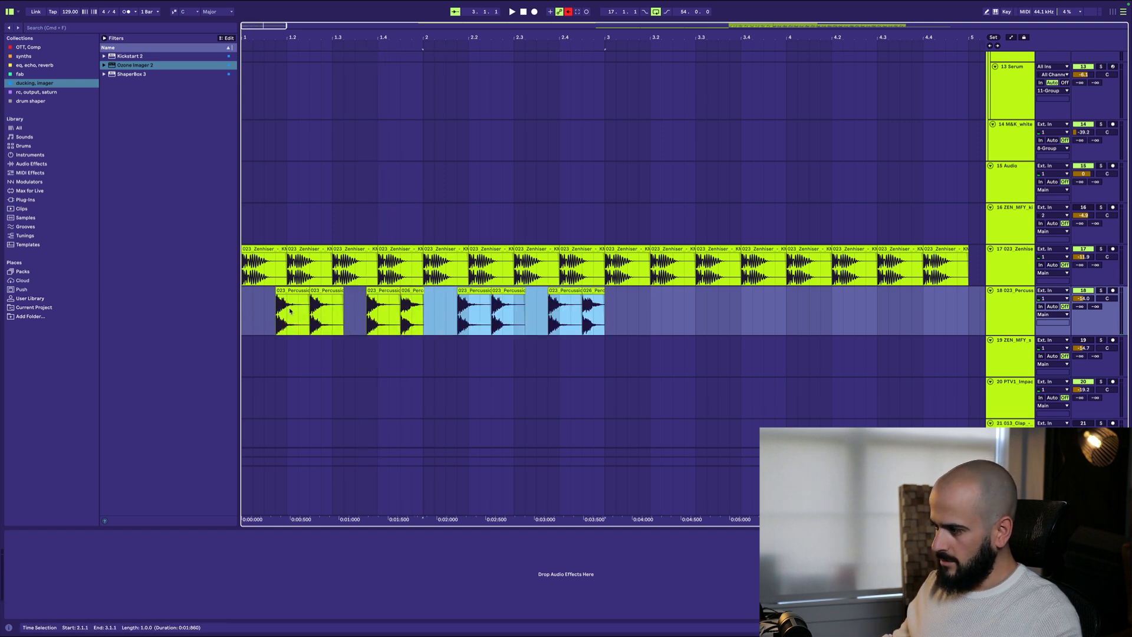
pyautogui.press('super+d')
pyautogui.press('super+d')
pyautogui.click(256, 299)
pyautogui.press('space')
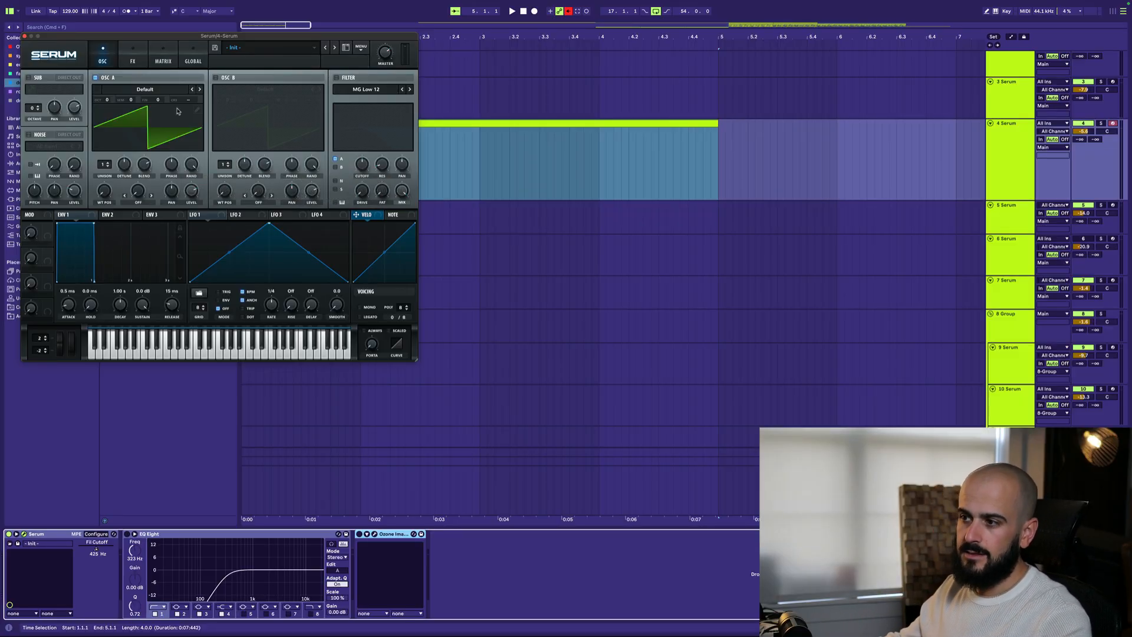
# Load the MB Saw wavetable in oscillator A and enable the MG Low 24 filter with an adjusted cutoff
pyautogui.click(199, 89)
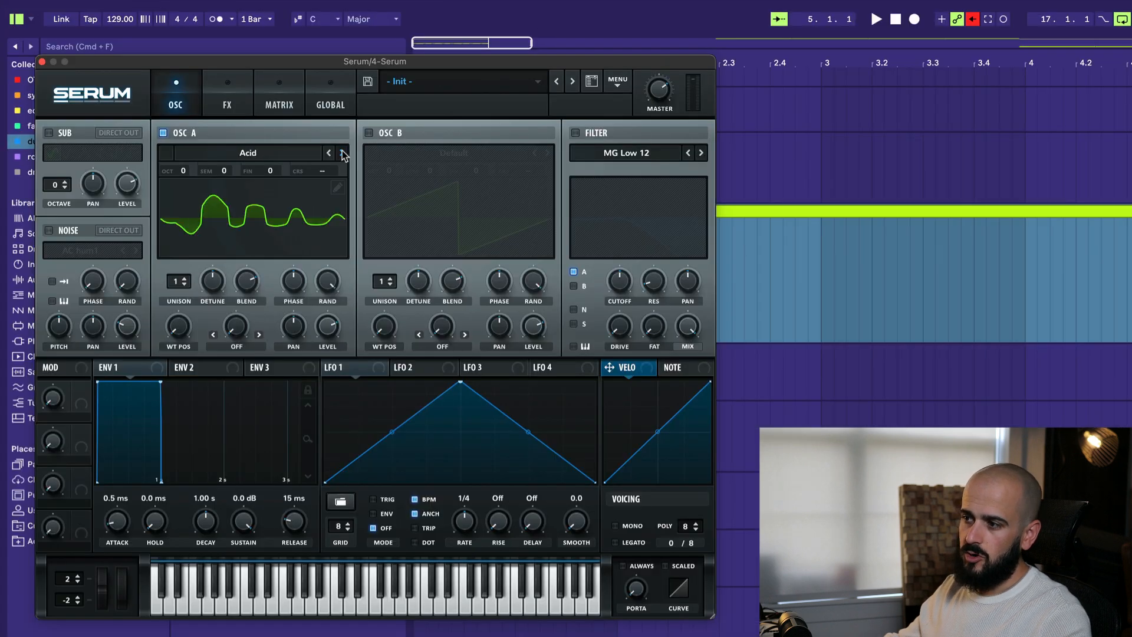
pyautogui.click(199, 89)
pyautogui.click(199, 89)
pyautogui.click(200, 89)
pyautogui.click(342, 153)
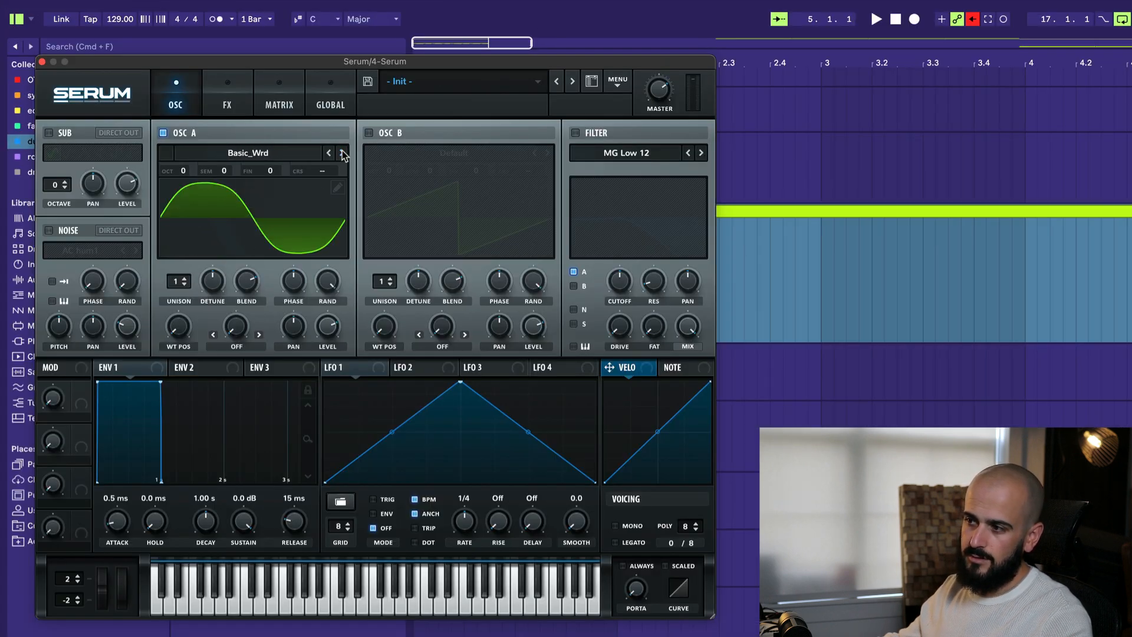
pyautogui.click(342, 153)
pyautogui.click(576, 133)
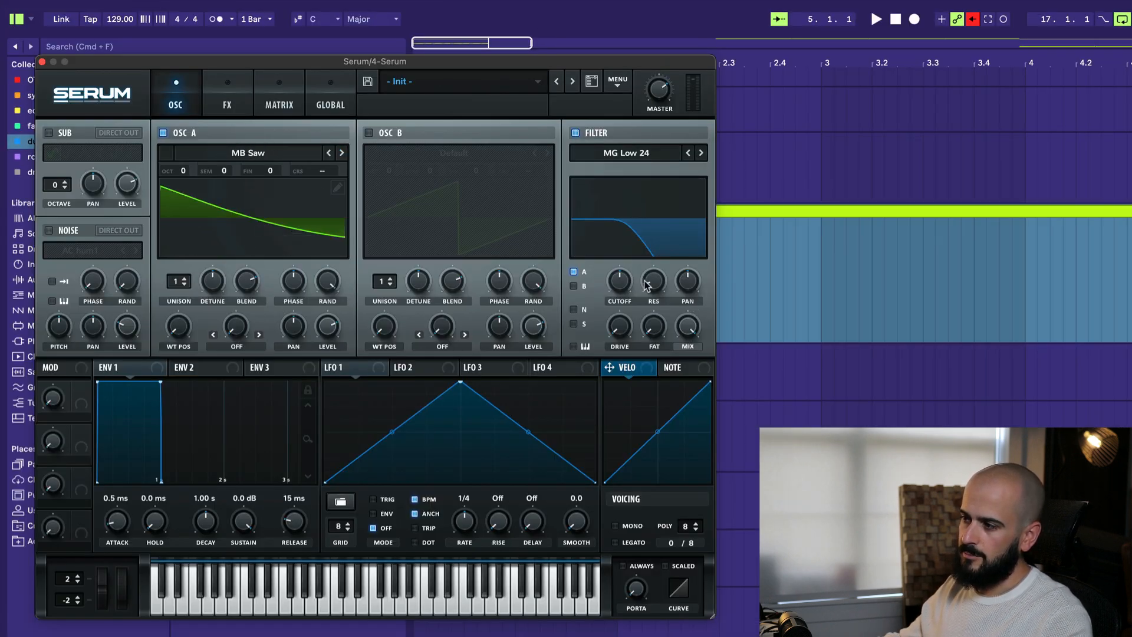
pyautogui.moveTo(622, 285); pyautogui.dragTo(621, 267)
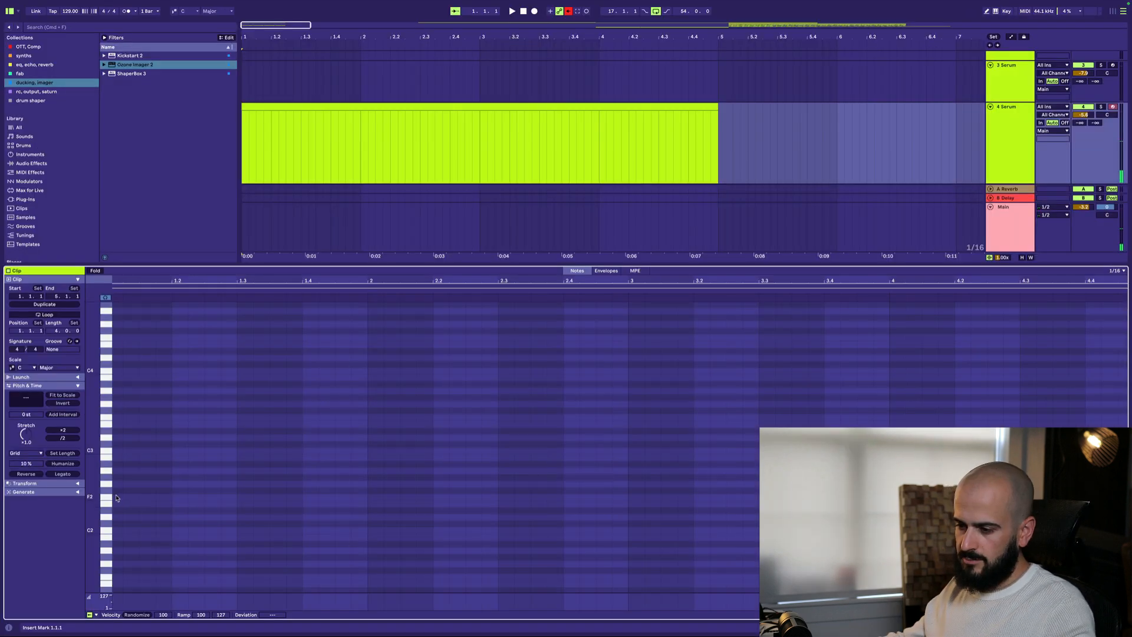
# Draw a one-bar chord of F2, A2 and C3 at the start of the Serum clip
pyautogui.doubleClick(116, 498)
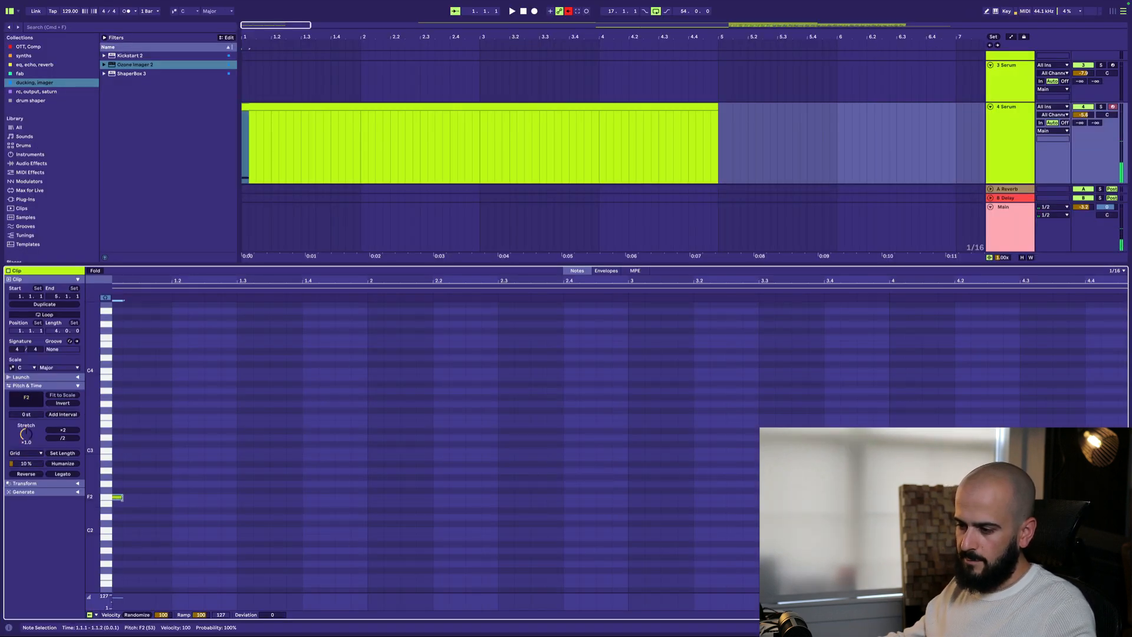
pyautogui.moveTo(122, 498); pyautogui.dragTo(367, 498)
pyautogui.moveTo(248, 499); pyautogui.dragTo(229, 452)
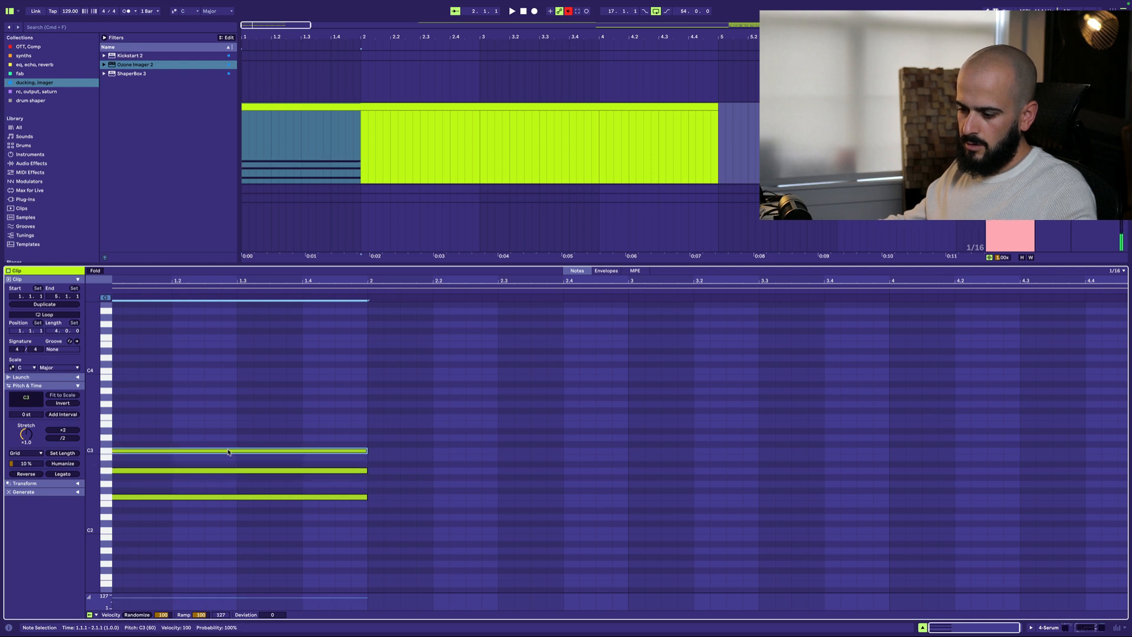
# Duplicate the first chord into bar 2 and transpose the copy up two semitones
pyautogui.moveTo(216, 525); pyautogui.dragTo(252, 419)
pyautogui.press('super+d')
pyautogui.press('Up')
pyautogui.press('Up')
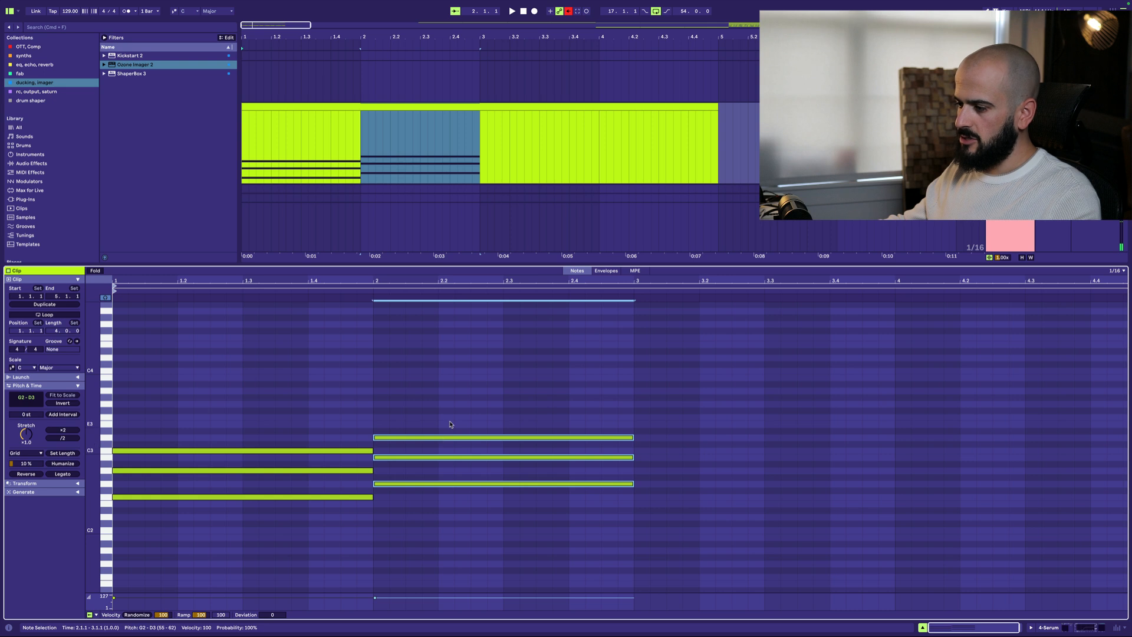
# Duplicate the chord into bar 3, transpose it up two semitones and lower its middle note to C3
pyautogui.press('super+d')
pyautogui.press('Up')
pyautogui.press('Up')
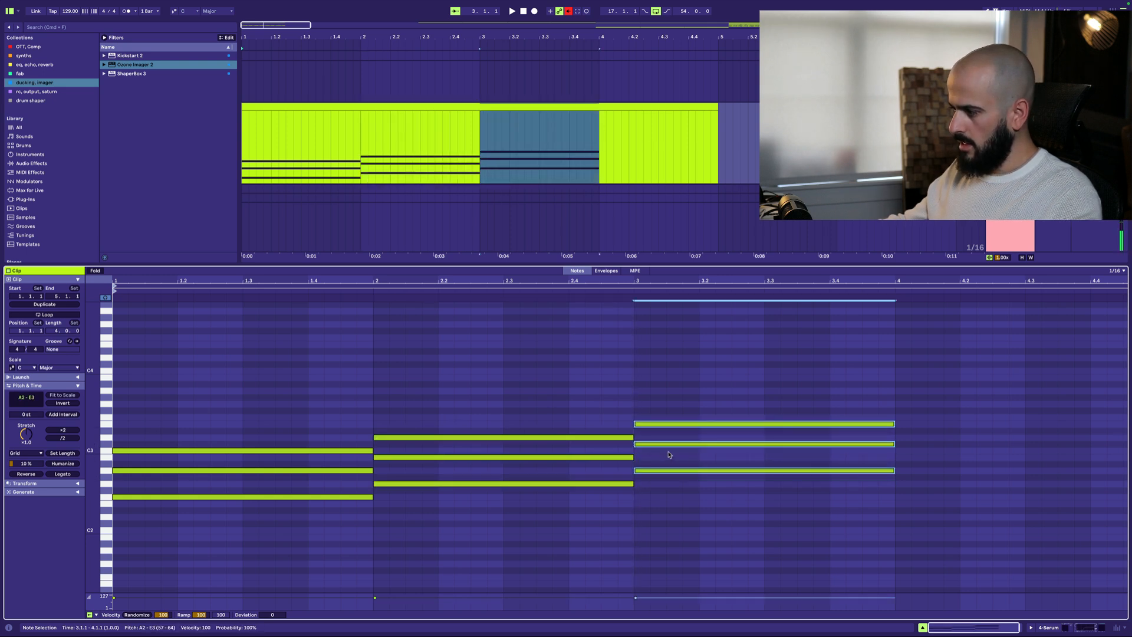
pyautogui.click(668, 452)
pyautogui.moveTo(668, 445); pyautogui.dragTo(668, 450)
pyautogui.moveTo(674, 503); pyautogui.dragTo(676, 393)
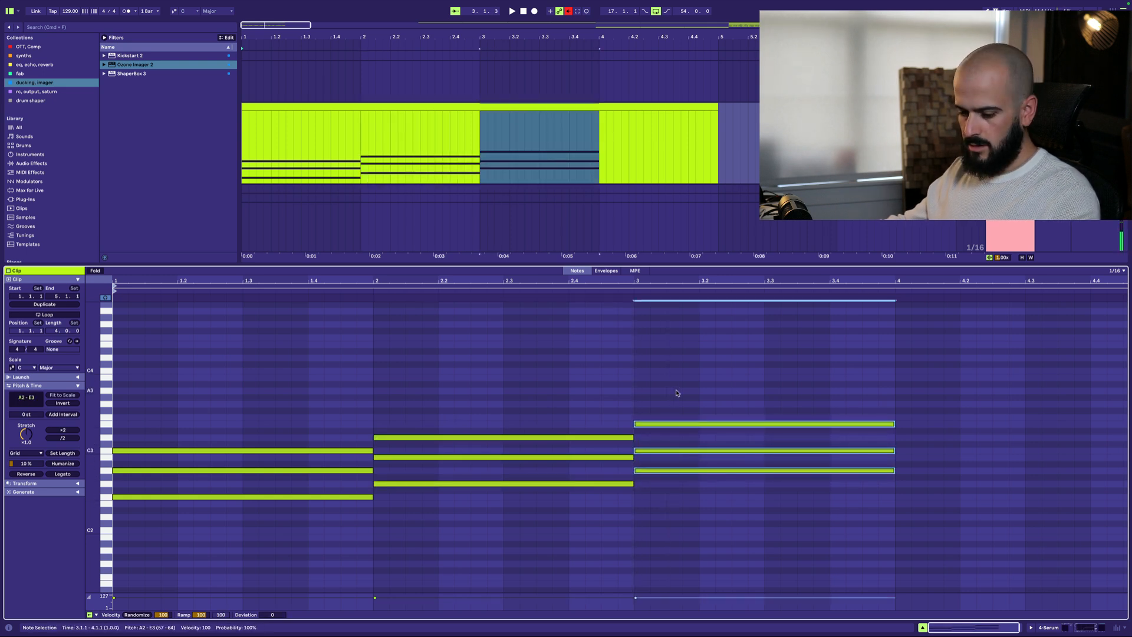
# Duplicate the third chord into bar 4, transpose it down two semitones and raise its middle note to B2
pyautogui.press('super+d')
pyautogui.press('Down')
pyautogui.press('Down')
pyautogui.click(888, 481)
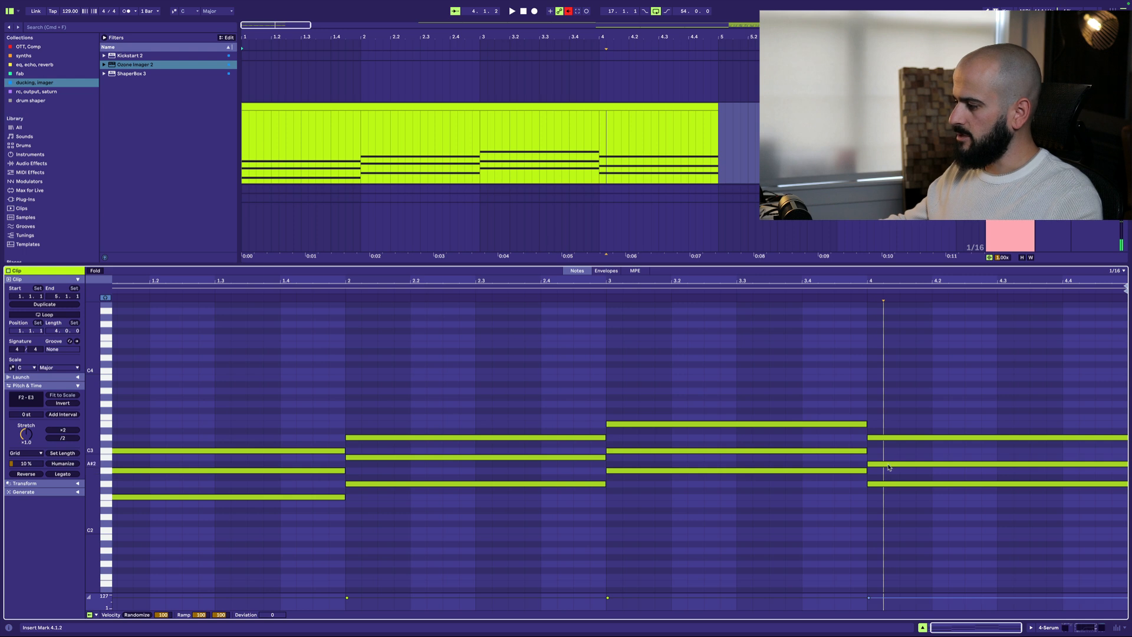
pyautogui.click(888, 465)
pyautogui.press('Up')
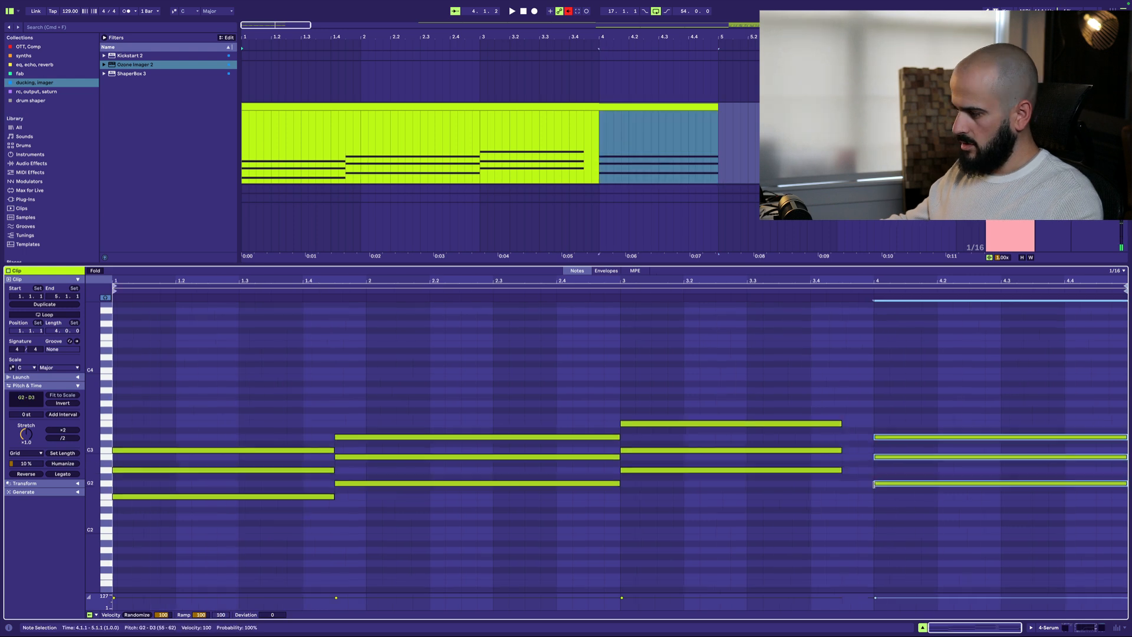
# Extend the fourth chord's notes back to start at 3.4.3 and play the progression
pyautogui.moveTo(874, 484); pyautogui.dragTo(845, 487)
pyautogui.press('space')
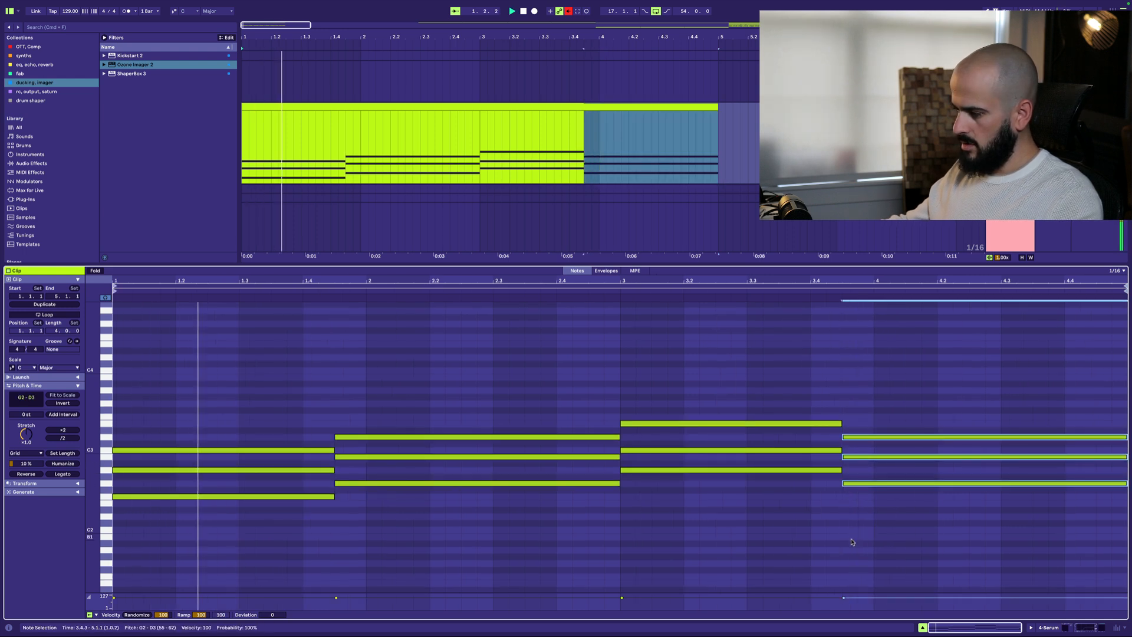
pyautogui.click(851, 541)
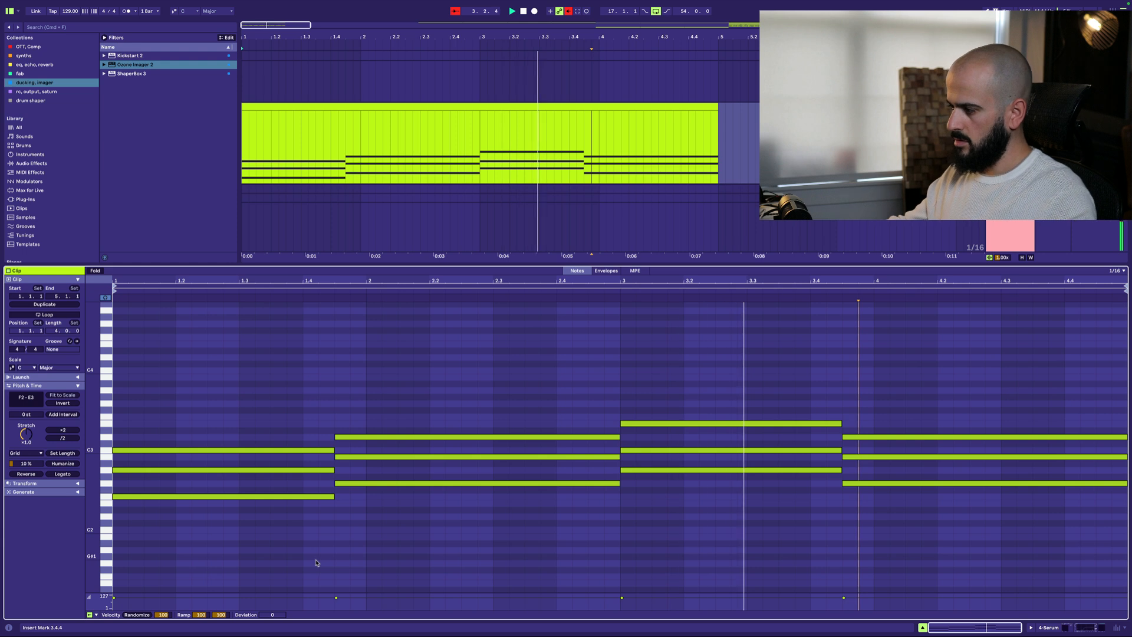
pyautogui.click(152, 520)
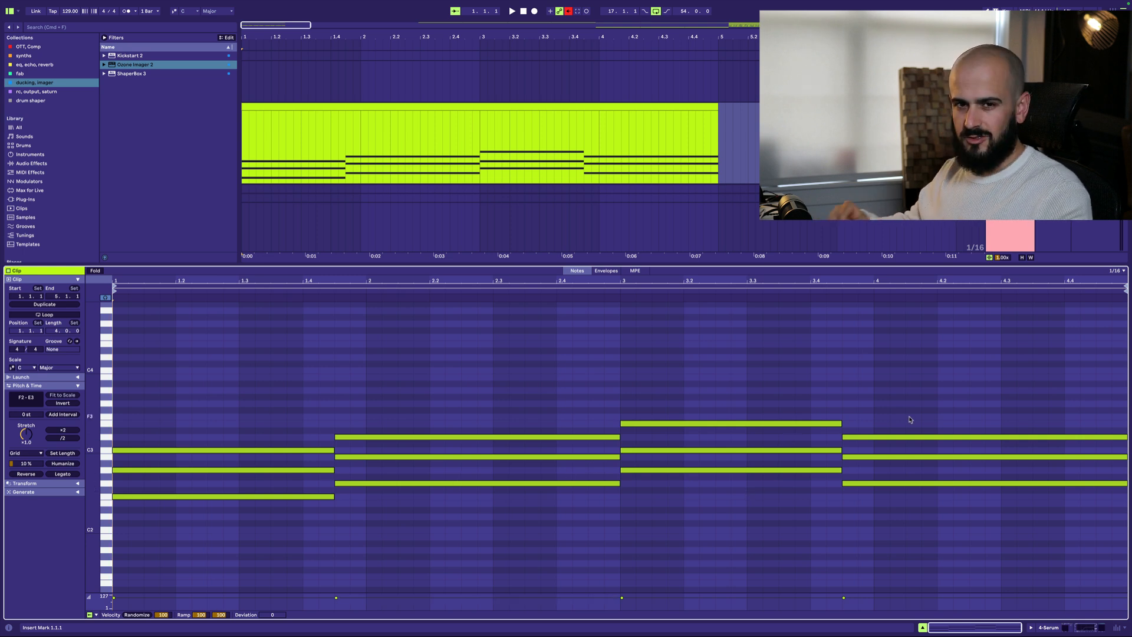
# Add an A2 note to the second and fourth chords, each spanning the full chord length
pyautogui.scroll(-2, 767, 430)
pyautogui.doubleClick(338, 450)
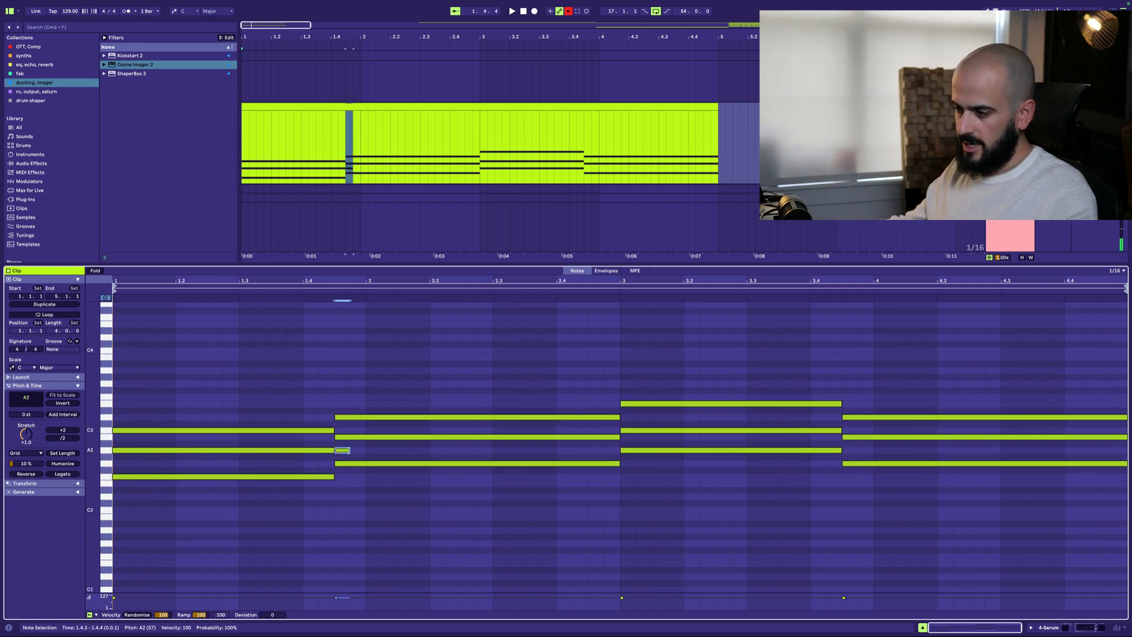
pyautogui.moveTo(350, 450); pyautogui.dragTo(618, 457)
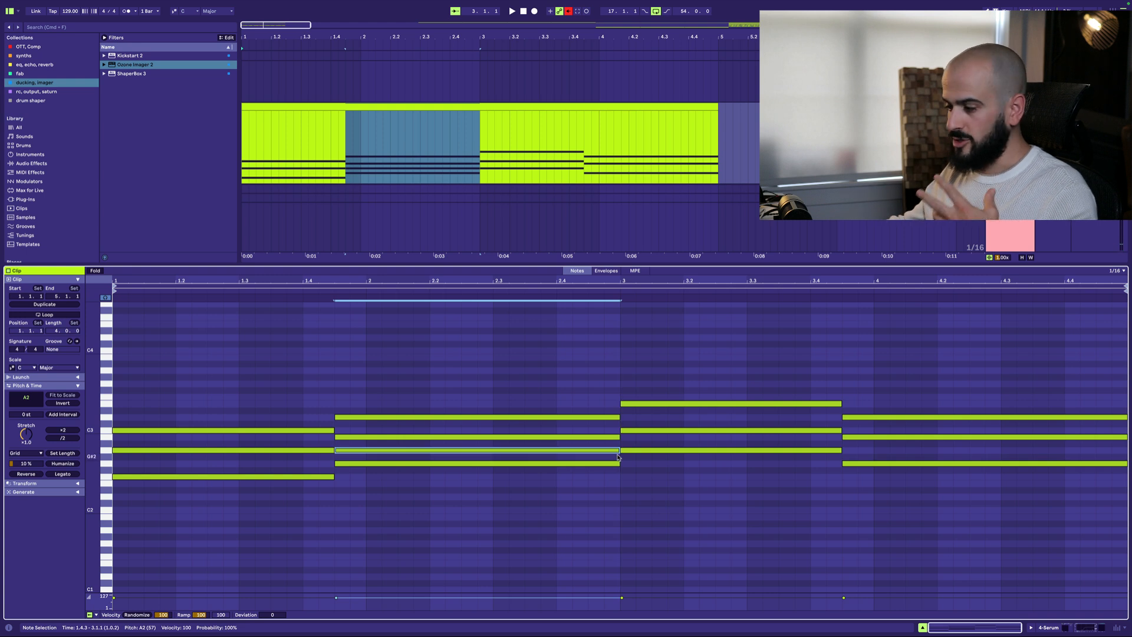
pyautogui.doubleClick(849, 452)
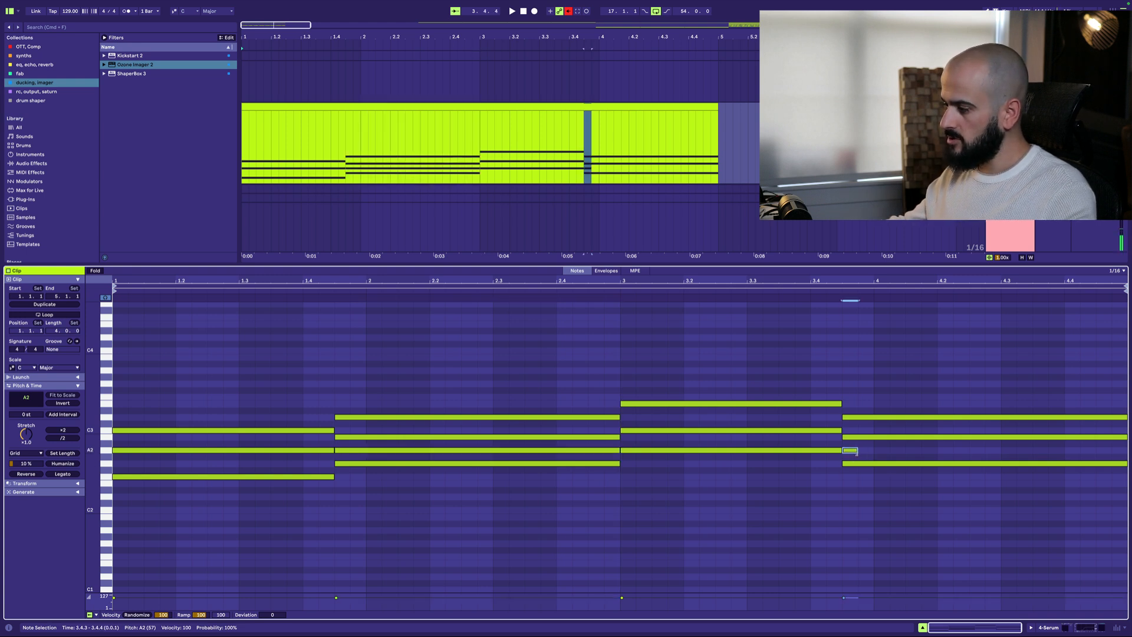
pyautogui.moveTo(313, 442); pyautogui.dragTo(903, 450)
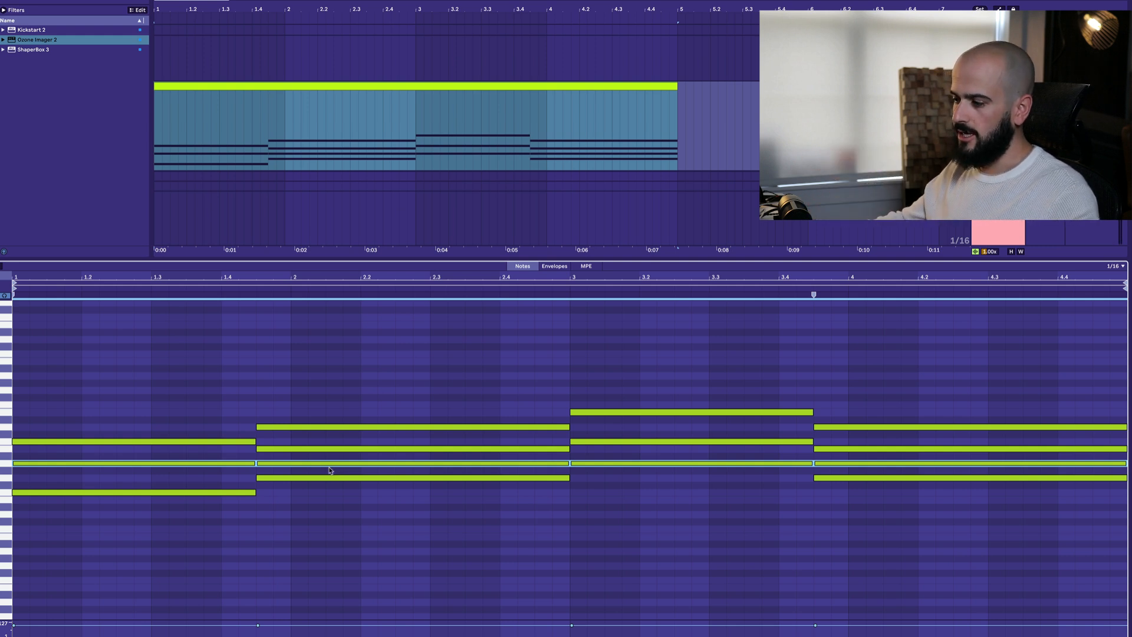
# Move the B2 notes of the second and fourth chords up to G3 and play the result
pyautogui.click(265, 450)
pyautogui.keyDown('shift'); pyautogui.click(835, 450); pyautogui.keyUp('shift')
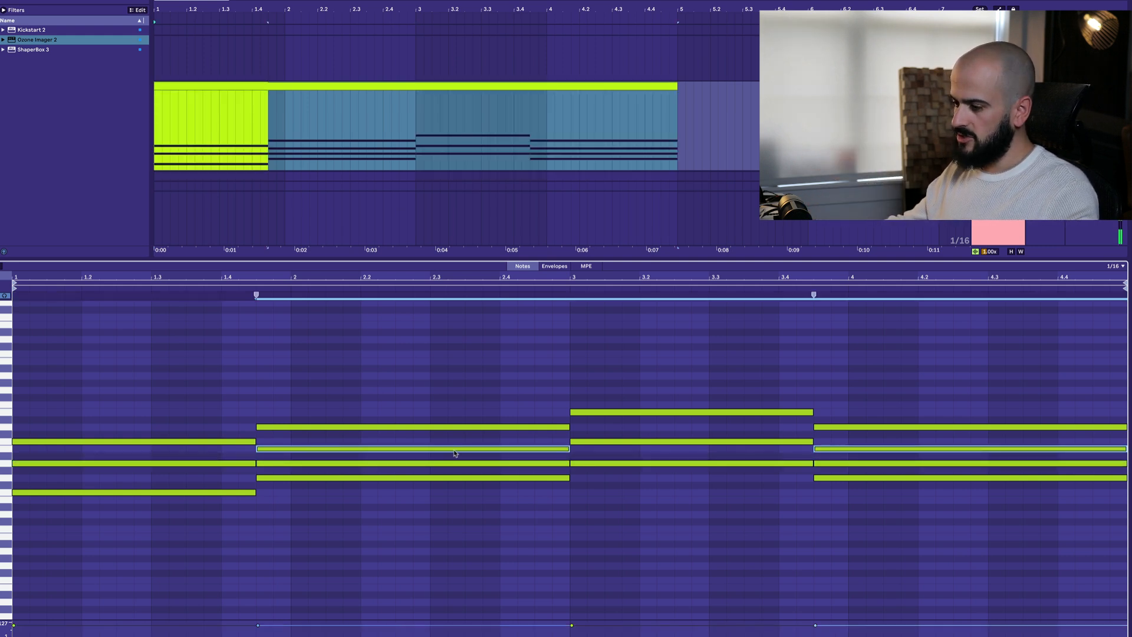
pyautogui.moveTo(365, 451); pyautogui.dragTo(362, 395)
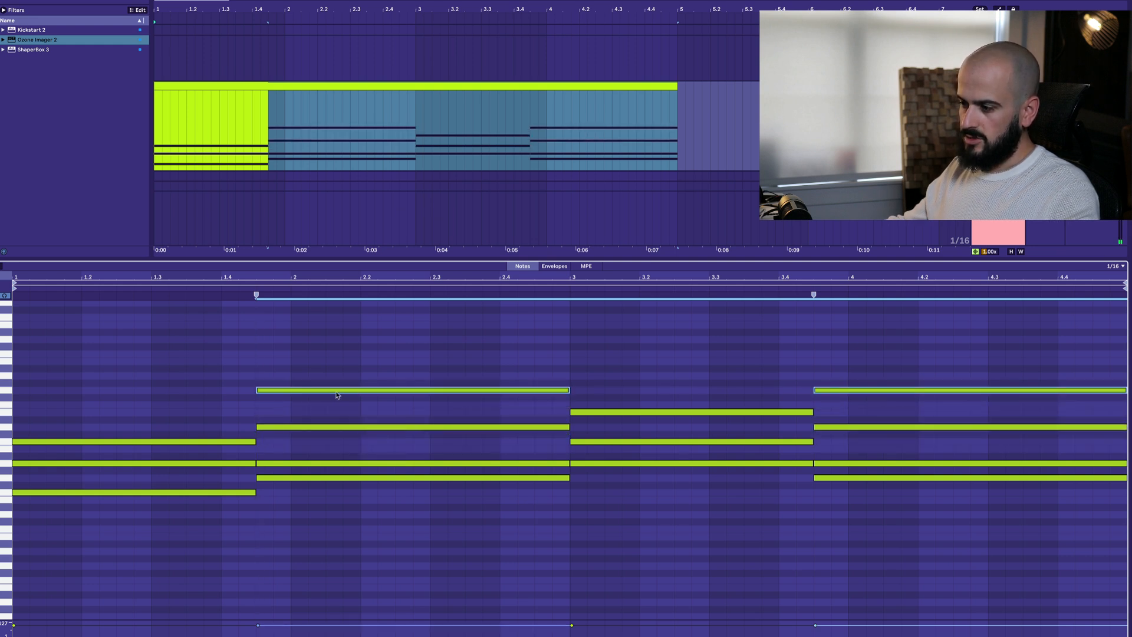
pyautogui.press('space')
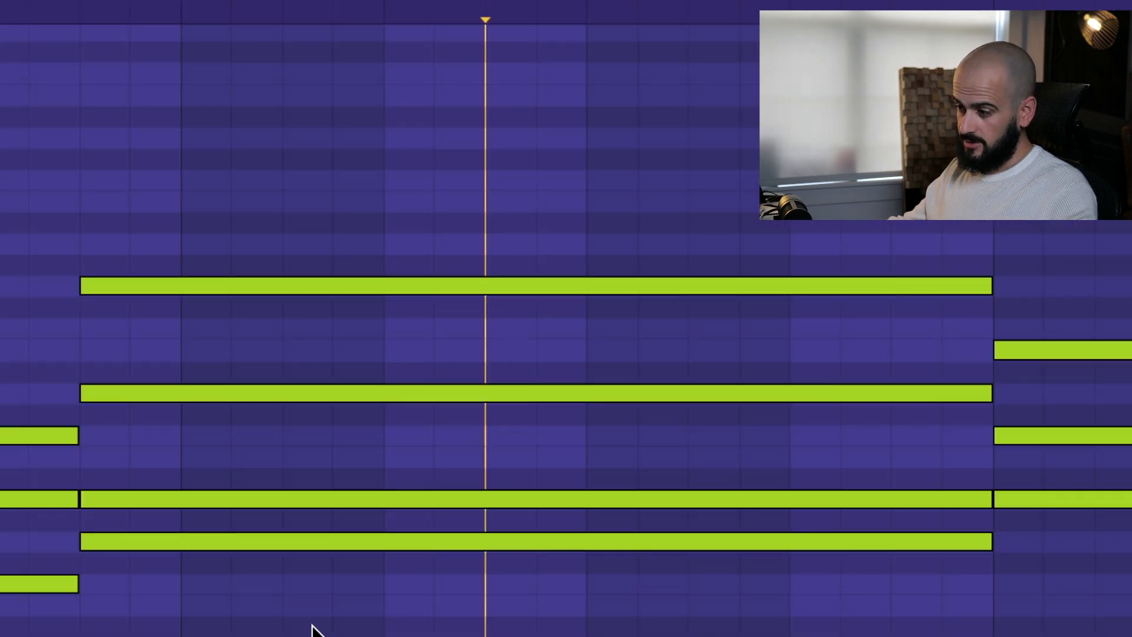
pyautogui.moveTo(406, 492); pyautogui.dragTo(451, 354)
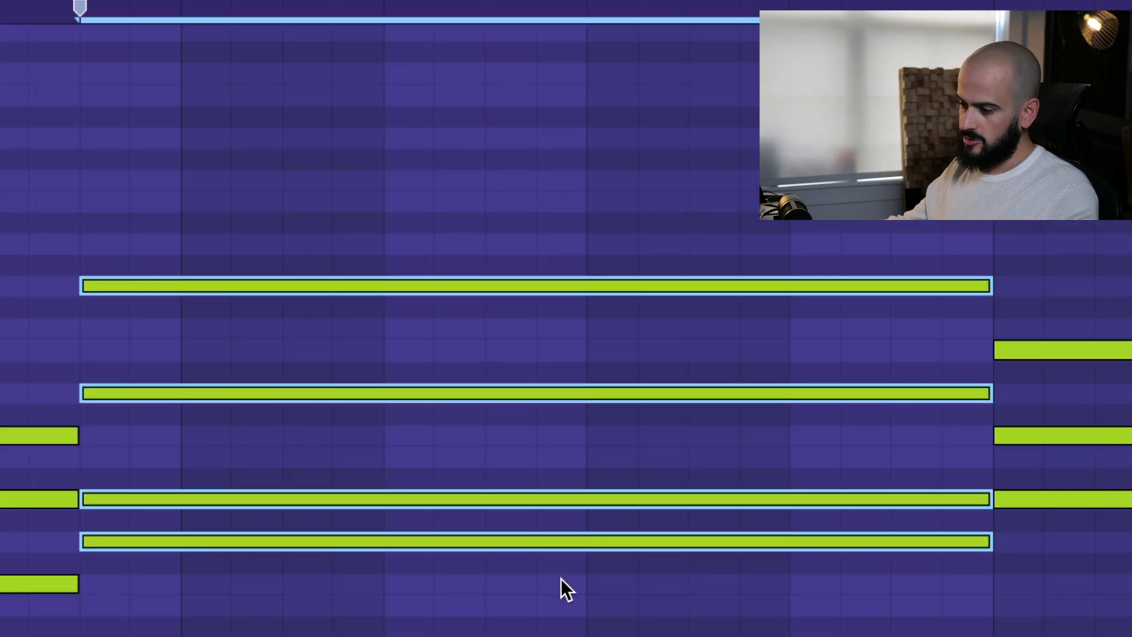
pyautogui.click(216, 542)
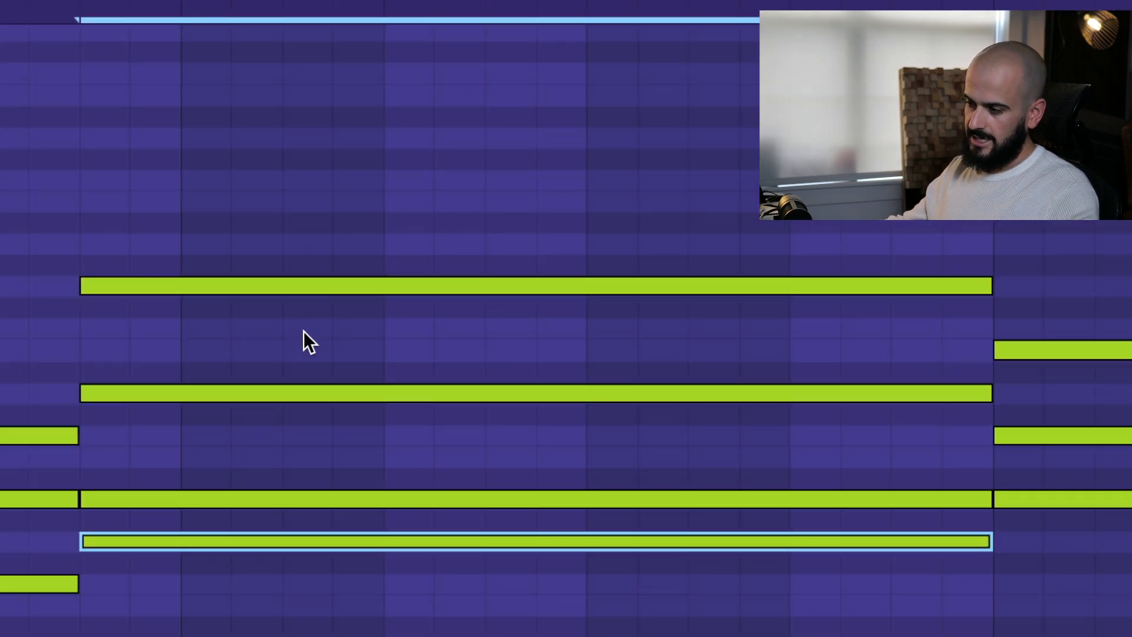
pyautogui.click(207, 500)
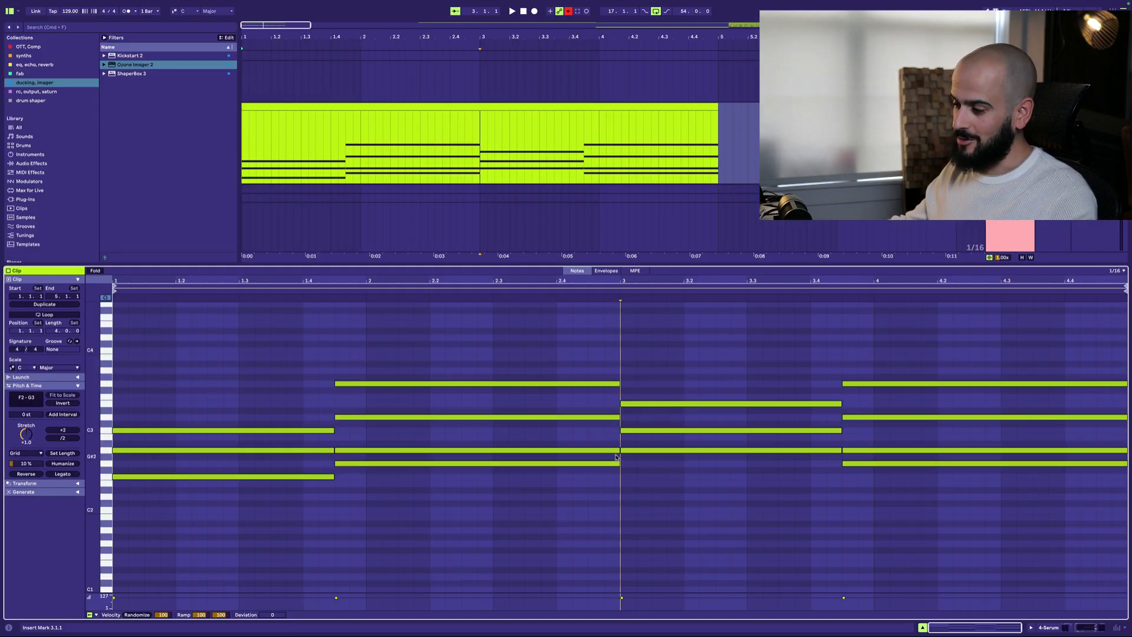
# Shorten the second chord's A2 note to end at 2.3 and fill the remainder with alternating B2, A2 and B2 notes
pyautogui.moveTo(620, 453); pyautogui.dragTo(389, 462)
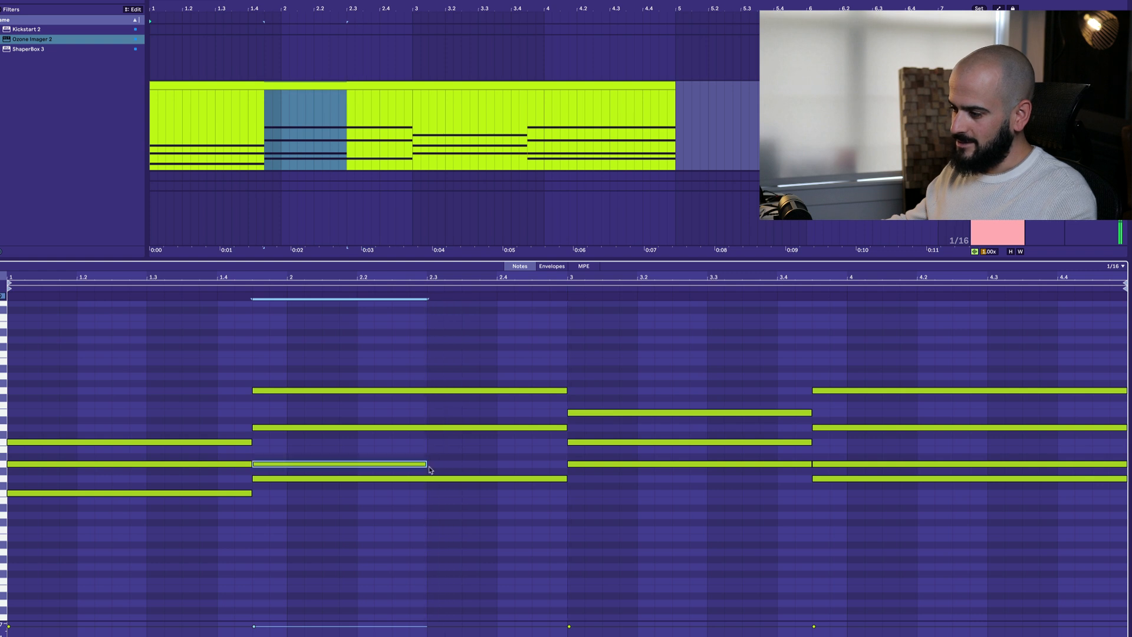
pyautogui.doubleClick(437, 451)
pyautogui.doubleClick(470, 464)
pyautogui.doubleClick(541, 450)
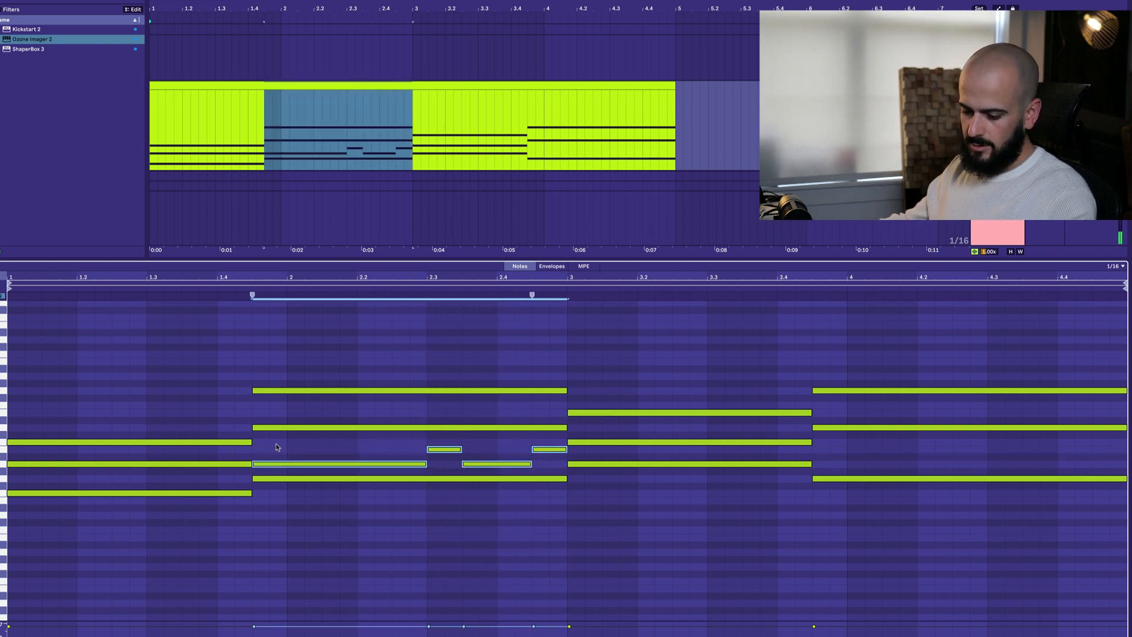
# Copy the second chord's A2–B2 melody notes into the fourth chord and play the progression from the start
pyautogui.hotkey('ctrl', 'd')
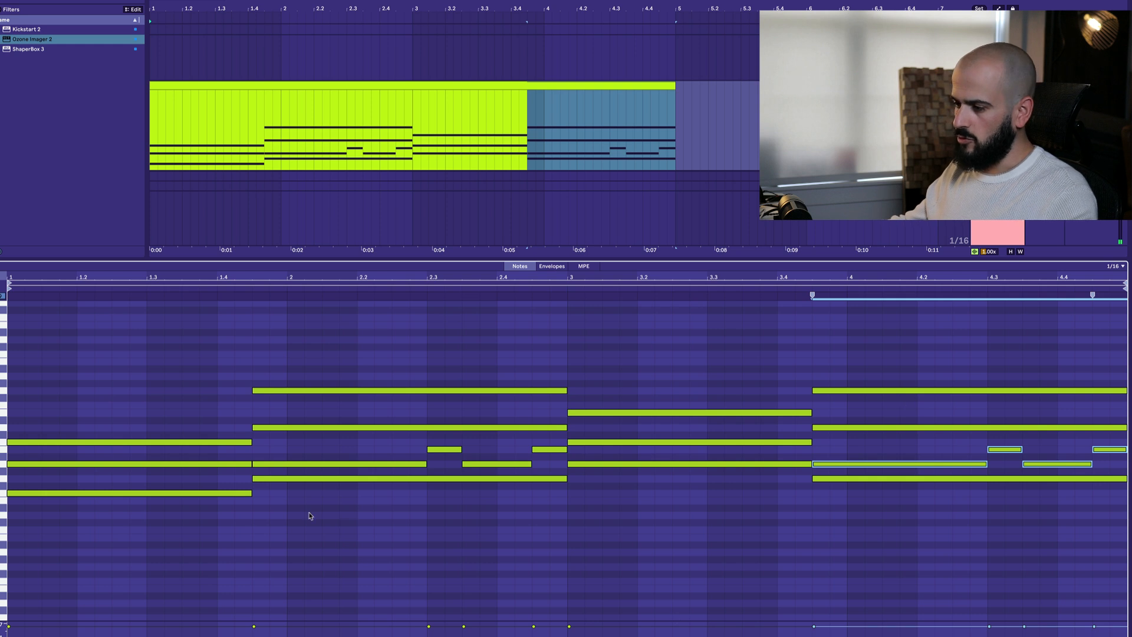
pyautogui.click(11, 473)
pyautogui.press('space')
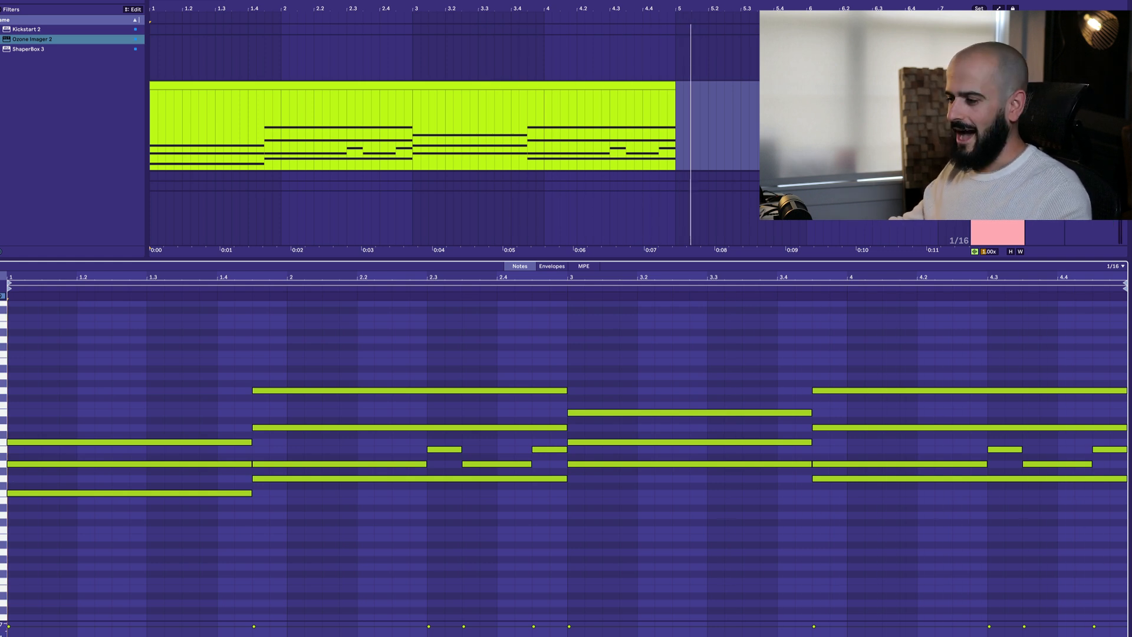
pyautogui.moveTo(412, 439); pyautogui.dragTo(542, 467)
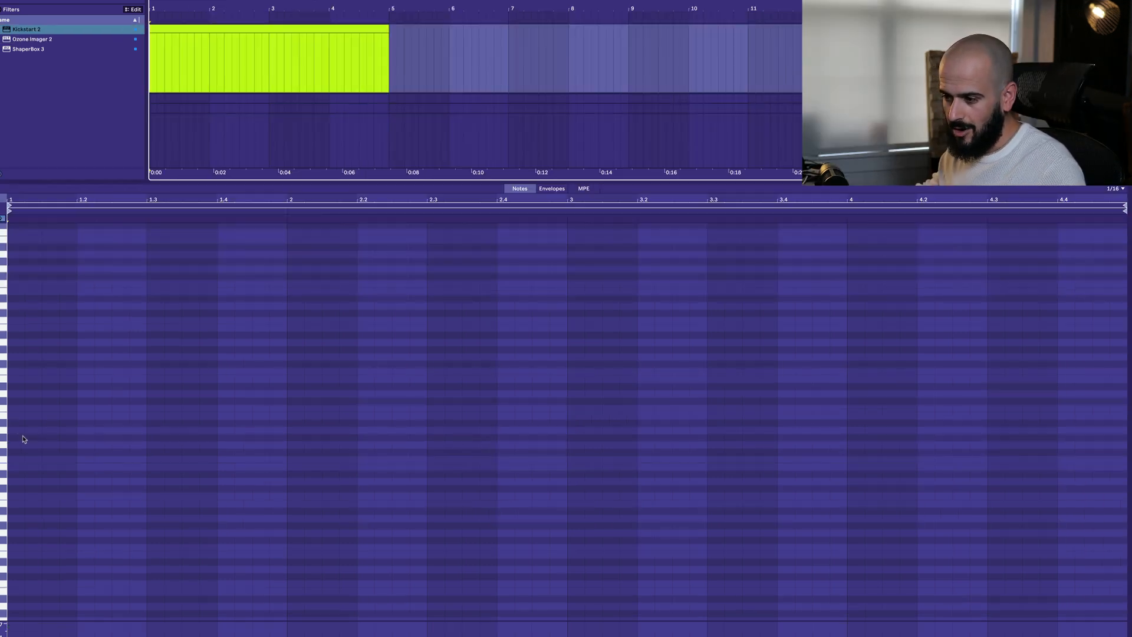
# Draw A2, C3 and A2 notes in sequence from the clip's start, each three sixteenths long
pyautogui.click(16, 436)
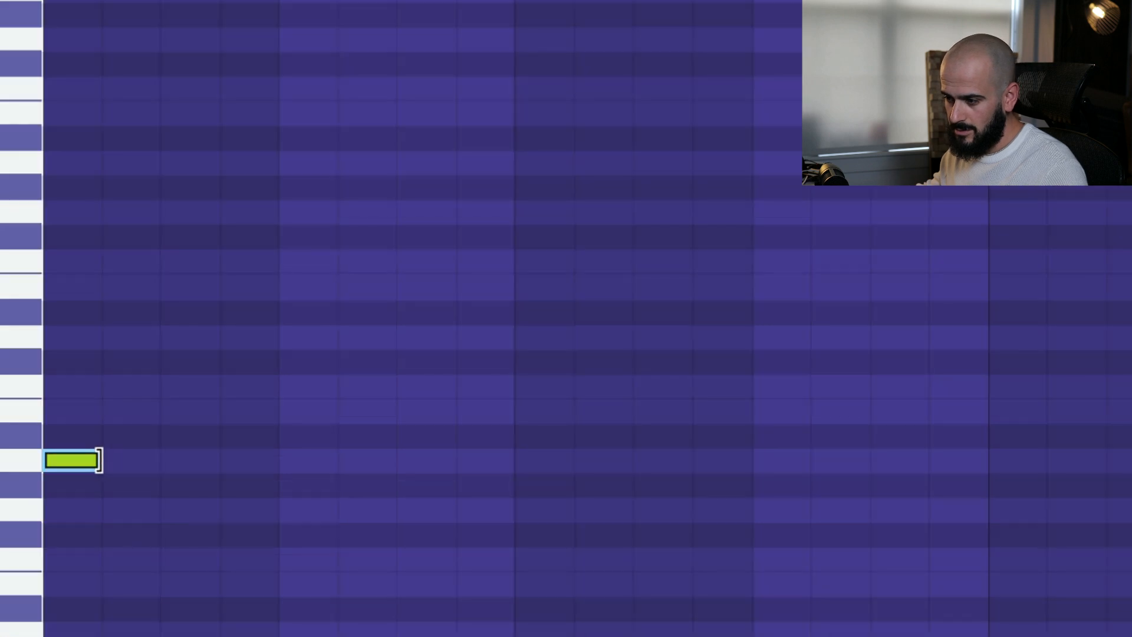
pyautogui.moveTo(24, 433); pyautogui.dragTo(60, 431)
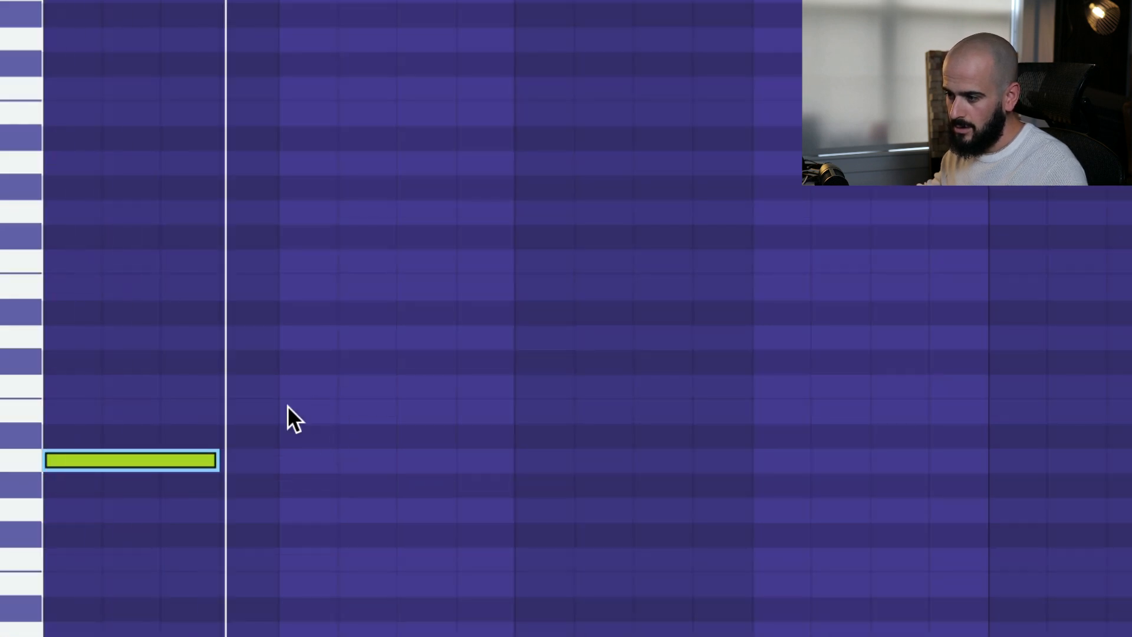
pyautogui.doubleClick(240, 387)
pyautogui.moveTo(277, 386); pyautogui.dragTo(388, 387)
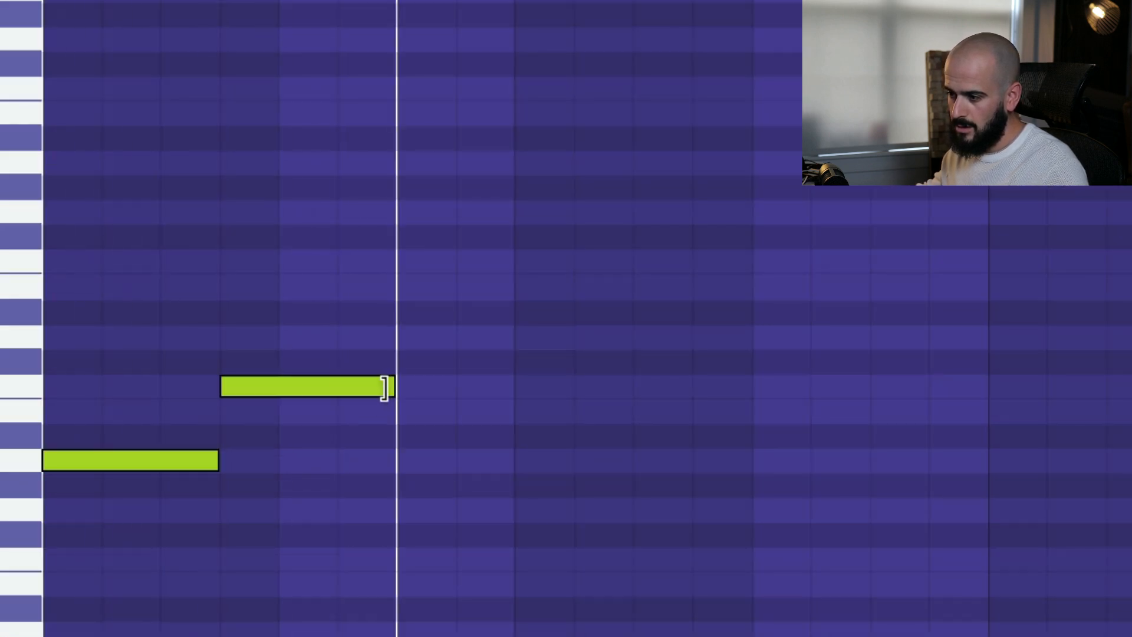
pyautogui.click(420, 448)
pyautogui.doubleClick(420, 450)
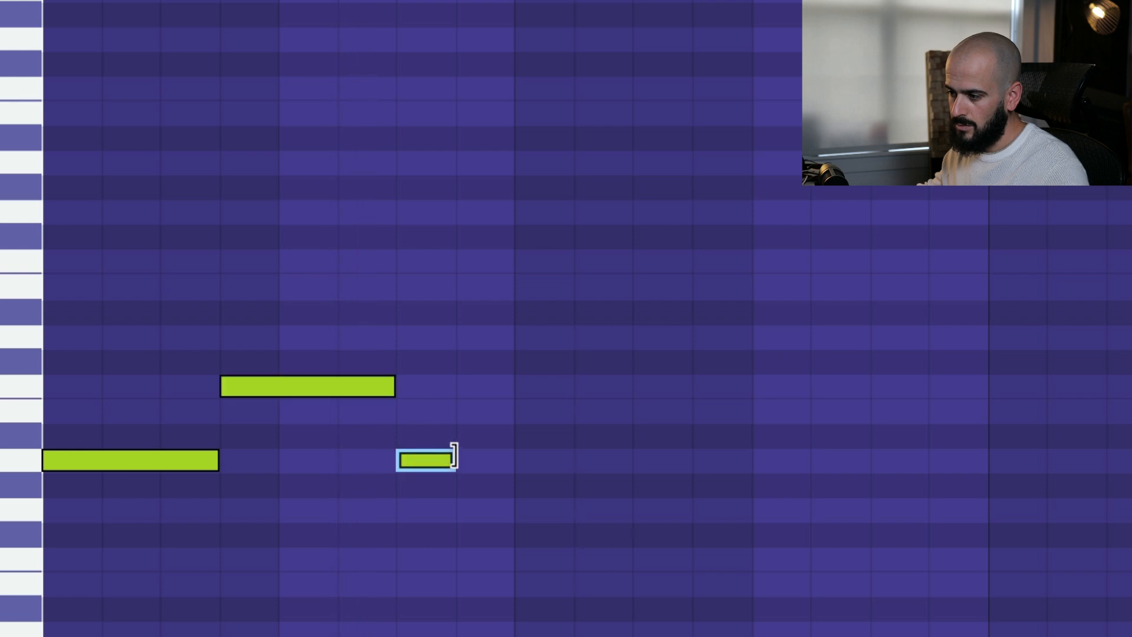
pyautogui.moveTo(454, 459); pyautogui.dragTo(570, 458)
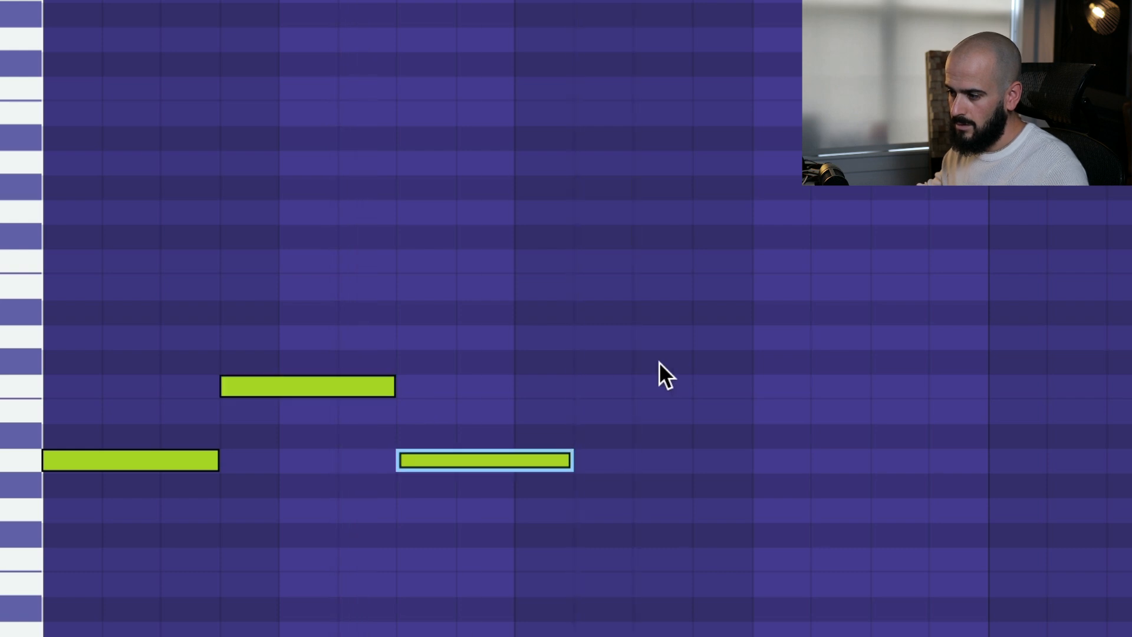
# Continue the alternating A2–C3 pattern through bar 2, duplicate it into bars 3 and 4, and play the result
pyautogui.doubleClick(599, 388)
pyautogui.press('super+d')
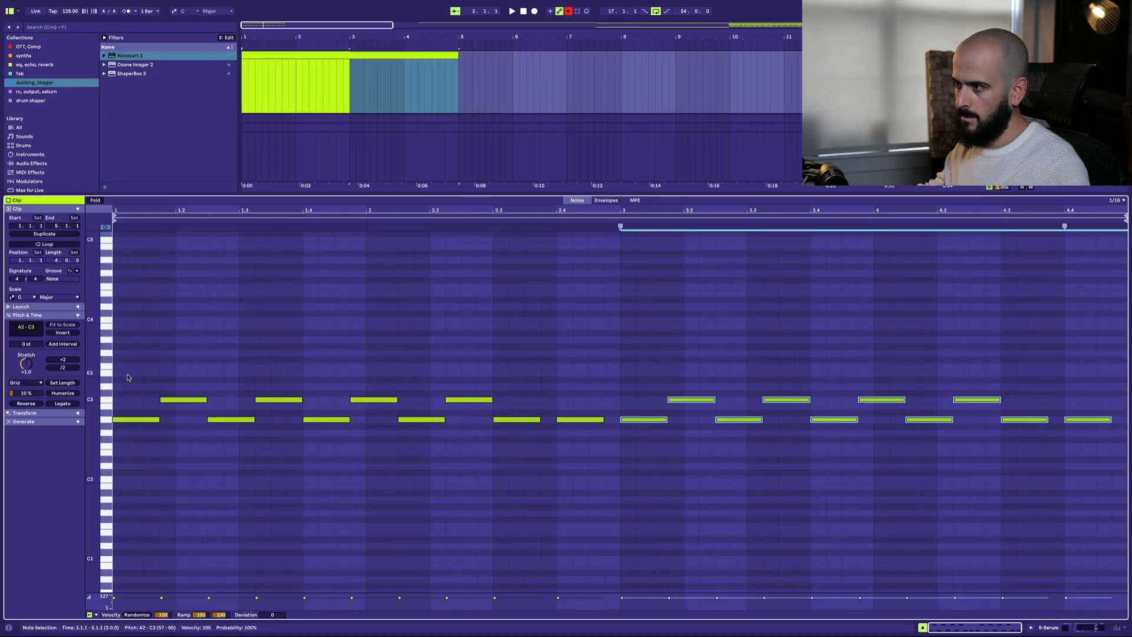
pyautogui.press('space')
pyautogui.click(275, 436)
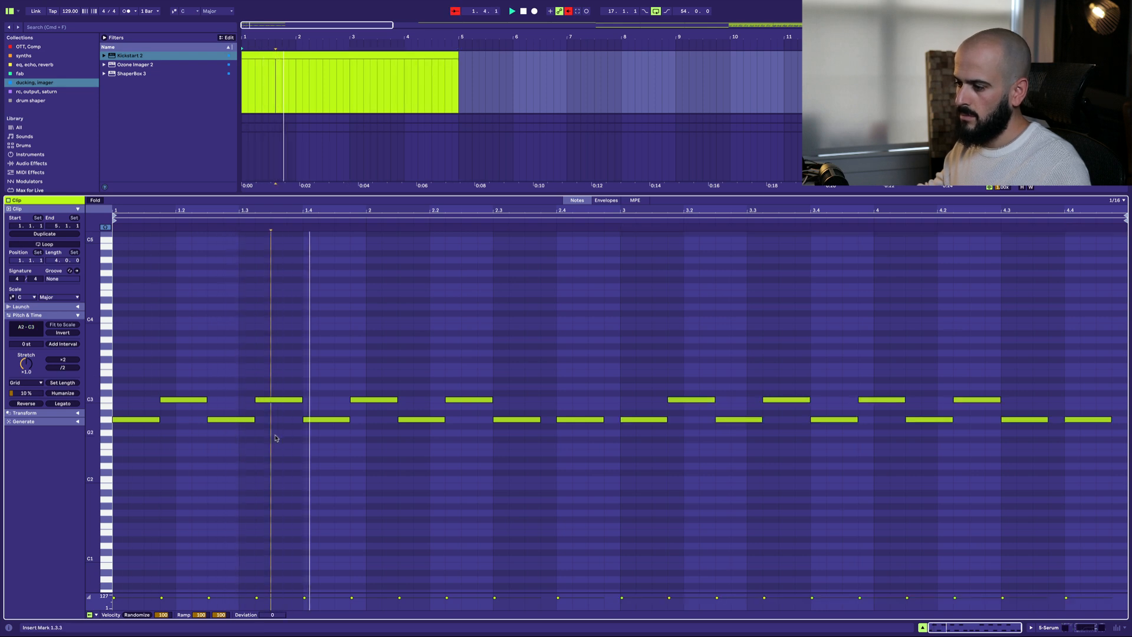
pyautogui.click(115, 447)
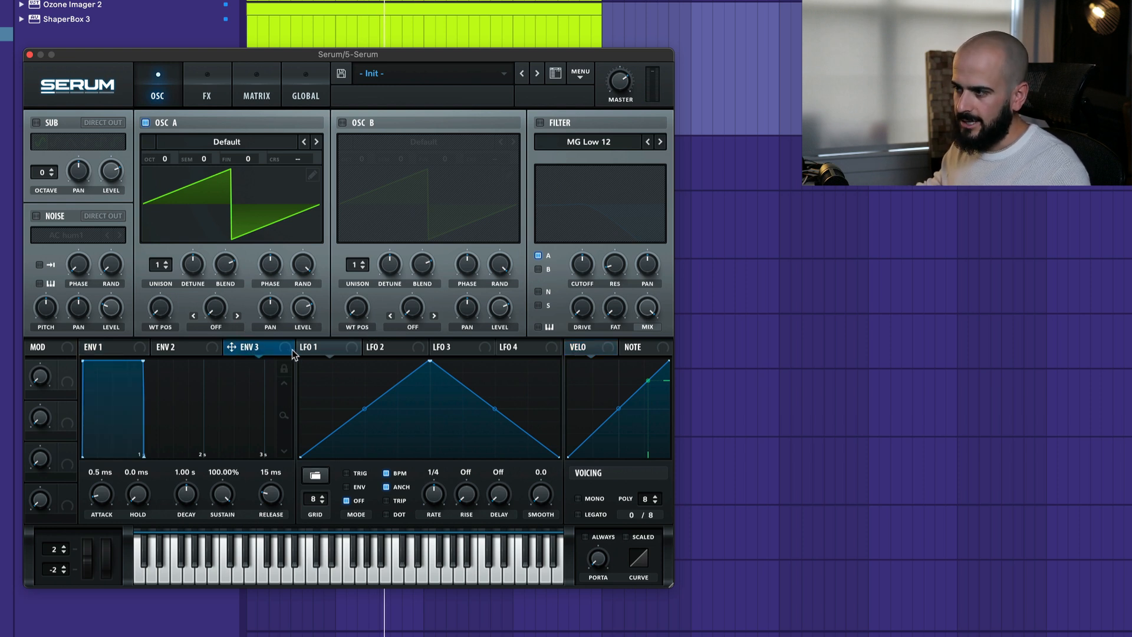
# Modulate oscillator A's coarse pitch with Env 3, setting the envelope's sustain to 0% and its decay to 373 ms
pyautogui.moveTo(292, 349); pyautogui.dragTo(314, 182)
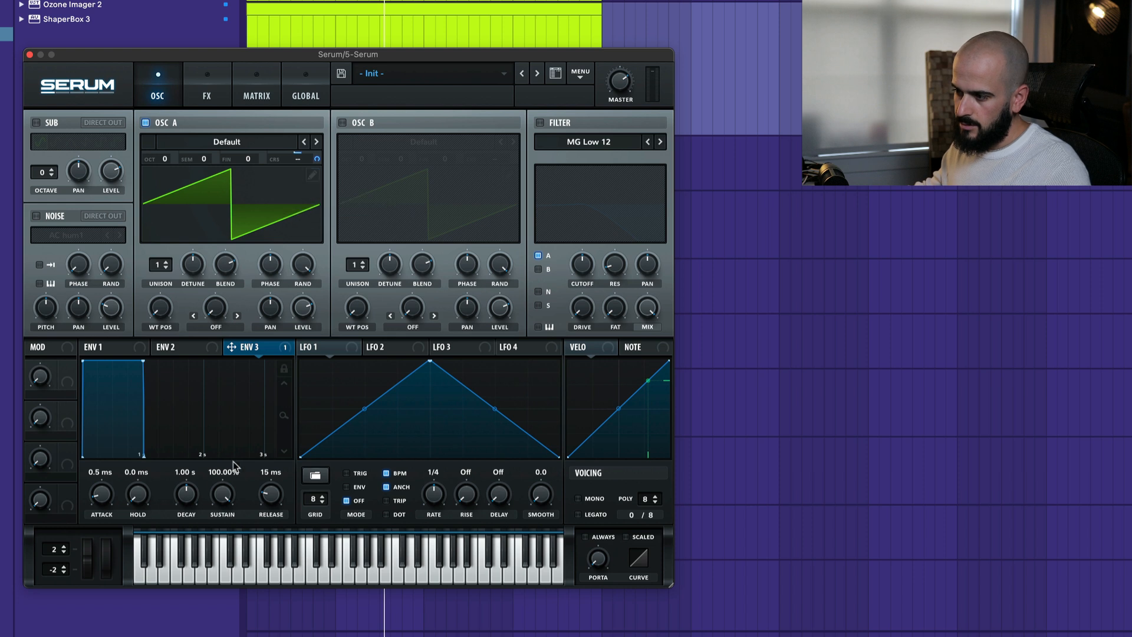
pyautogui.moveTo(218, 503); pyautogui.dragTo(218, 549)
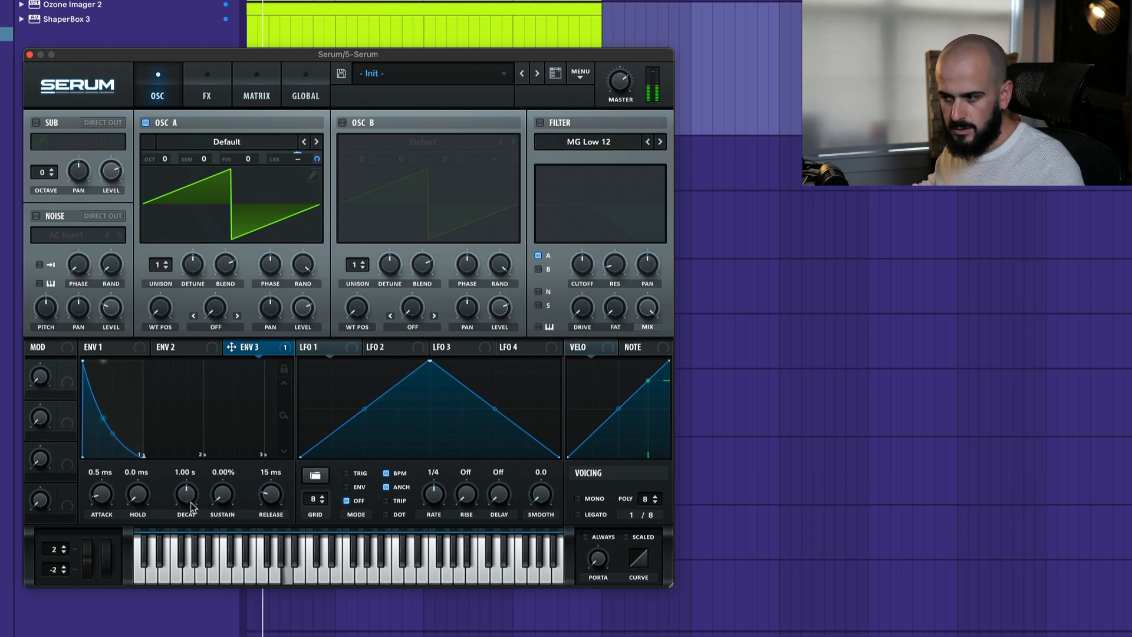
pyautogui.moveTo(186, 495); pyautogui.dragTo(191, 520)
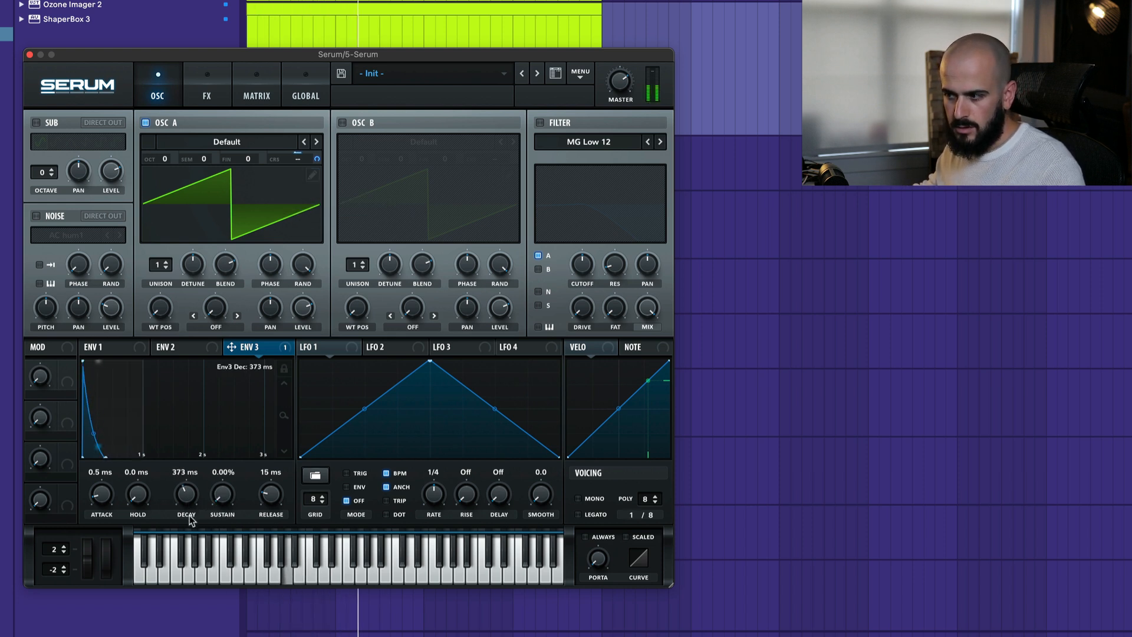
# Show Env 1, raise oscillator A's unison voice count and audition the sound
pyautogui.click(100, 347)
pyautogui.moveTo(159, 265); pyautogui.dragTo(162, 239)
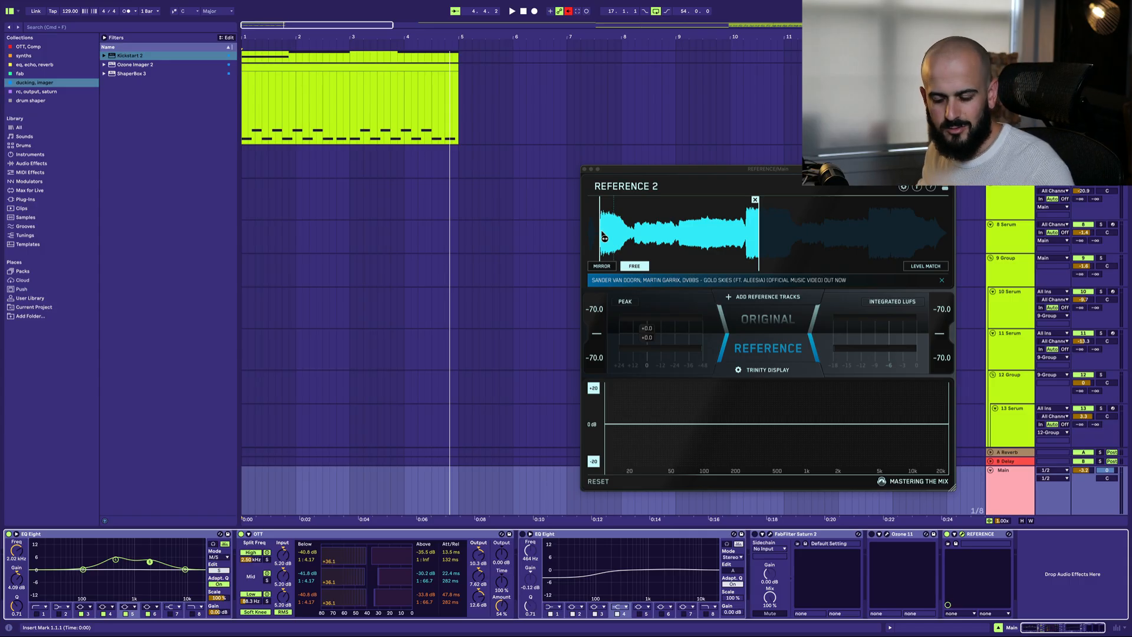
pyautogui.press('space')
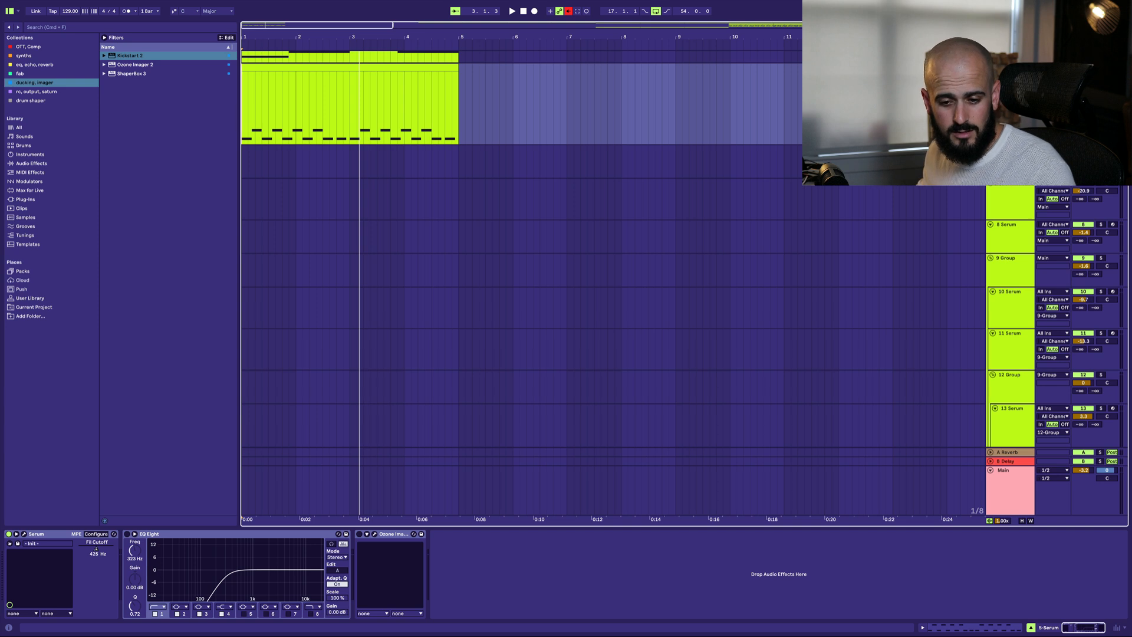
pyautogui.press('space')
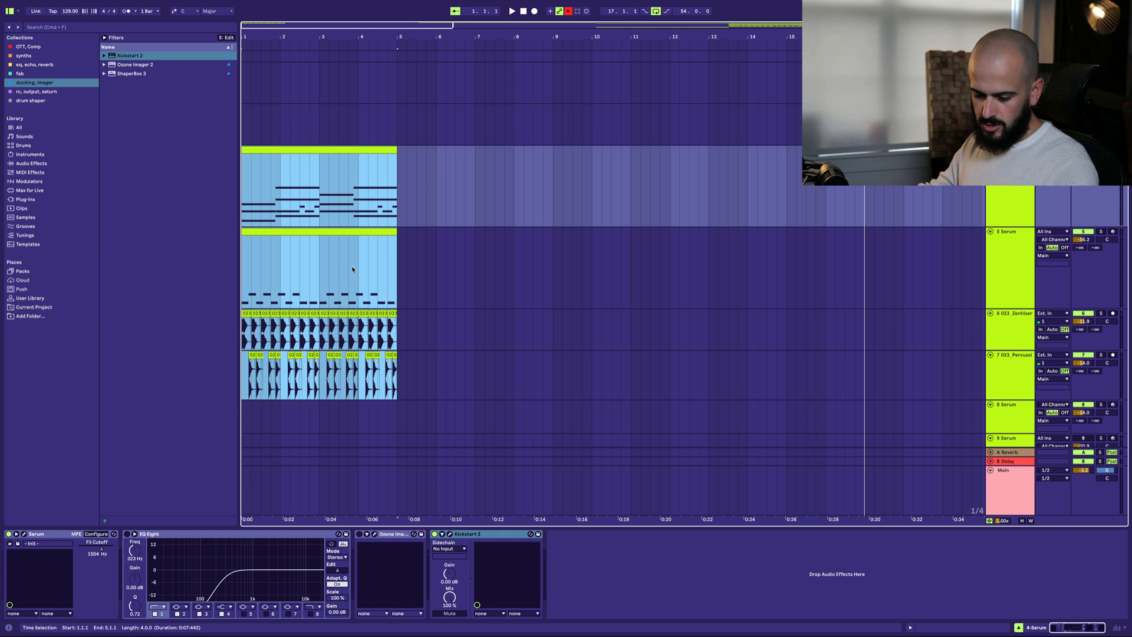
# Duplicate the four-bar section of chord, melody and percussion clips repeatedly to extend the arrangement through bar 12
pyautogui.press('super+d')
pyautogui.press('super+d')
pyautogui.press('super+d')
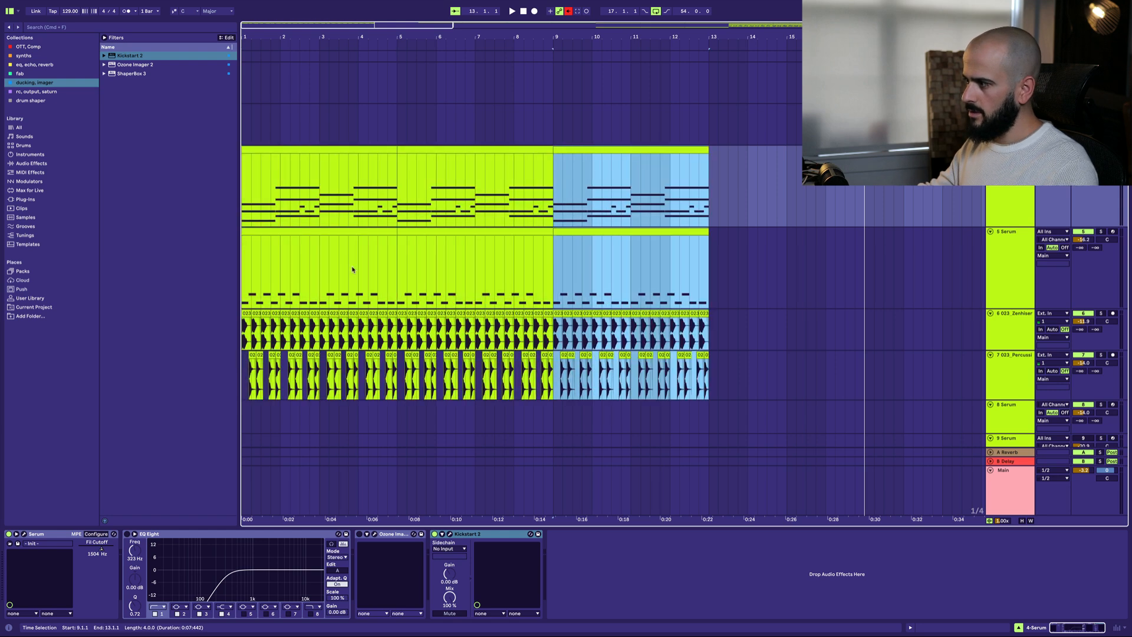
pyautogui.press('-')
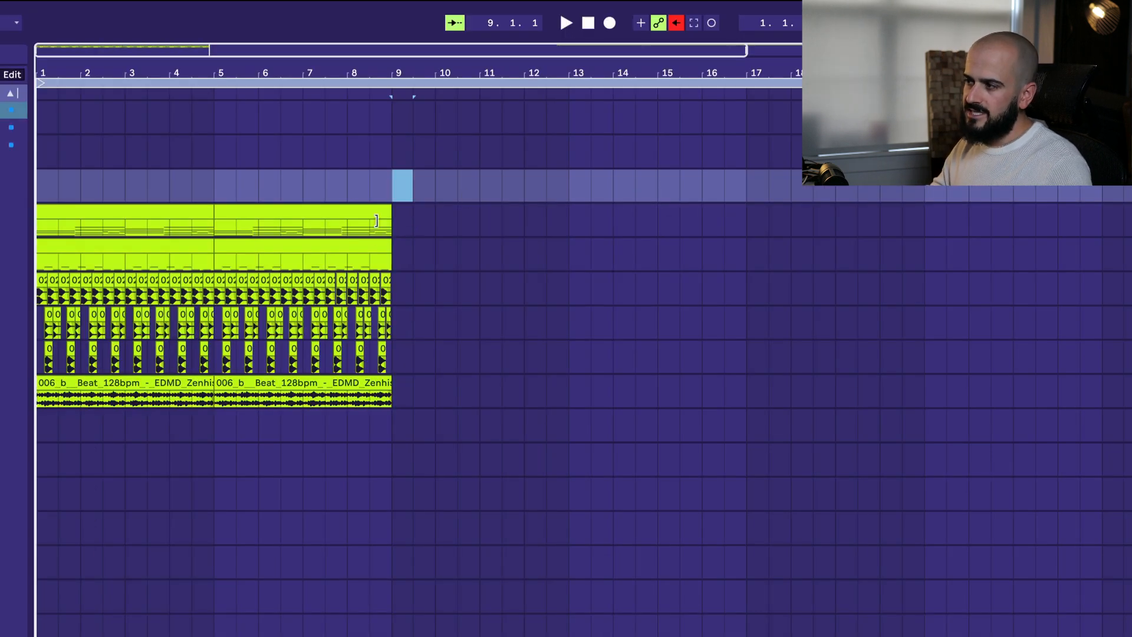
# Copy the eight bars of chord clips onto the empty track above, starting at bar 9
pyautogui.click(392, 225)
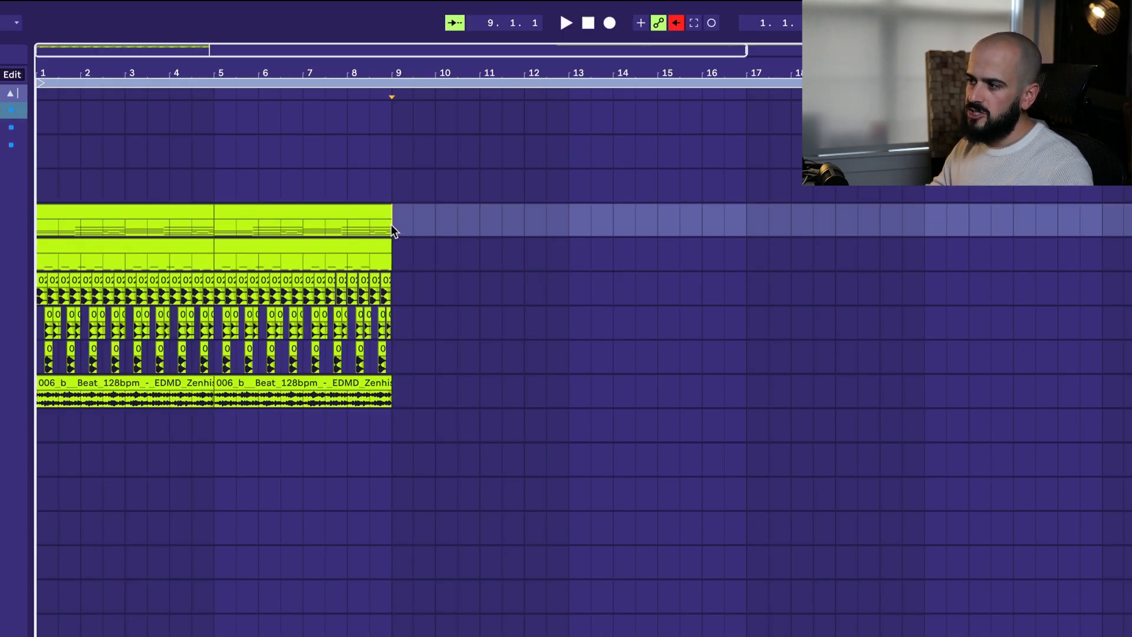
pyautogui.moveTo(392, 225); pyautogui.dragTo(41, 226)
pyautogui.moveTo(113, 210)
pyautogui.mouseDown()
pyautogui.moveTo(356, 163)
pyautogui.moveTo(424, 199)
pyautogui.moveTo(436, 188)
pyautogui.mouseUp()
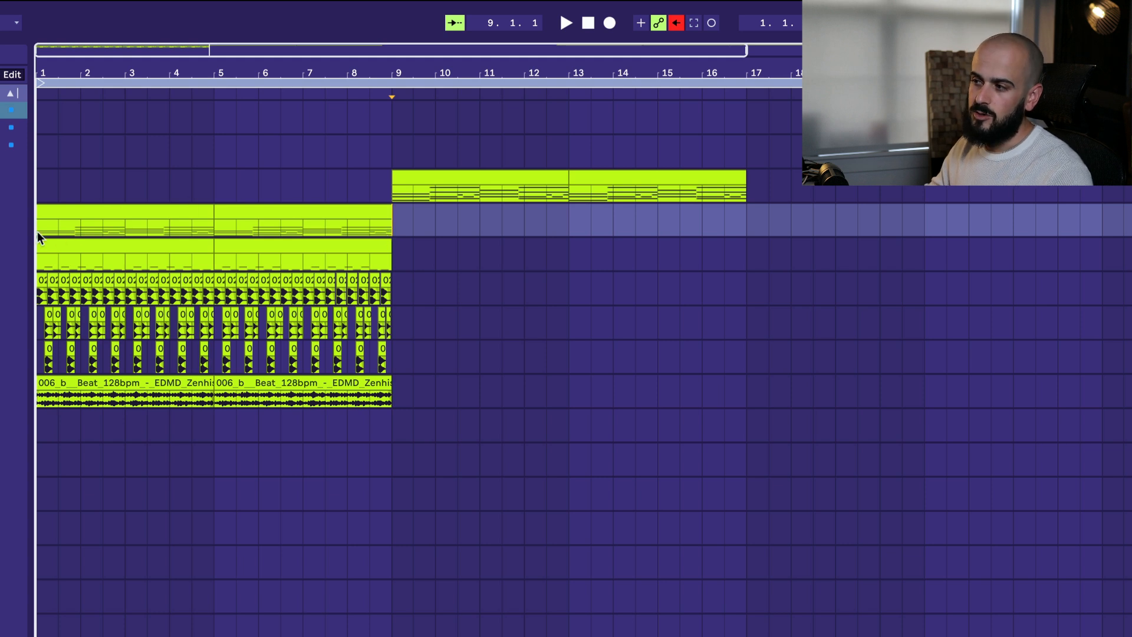
pyautogui.moveTo(37, 227); pyautogui.dragTo(282, 233)
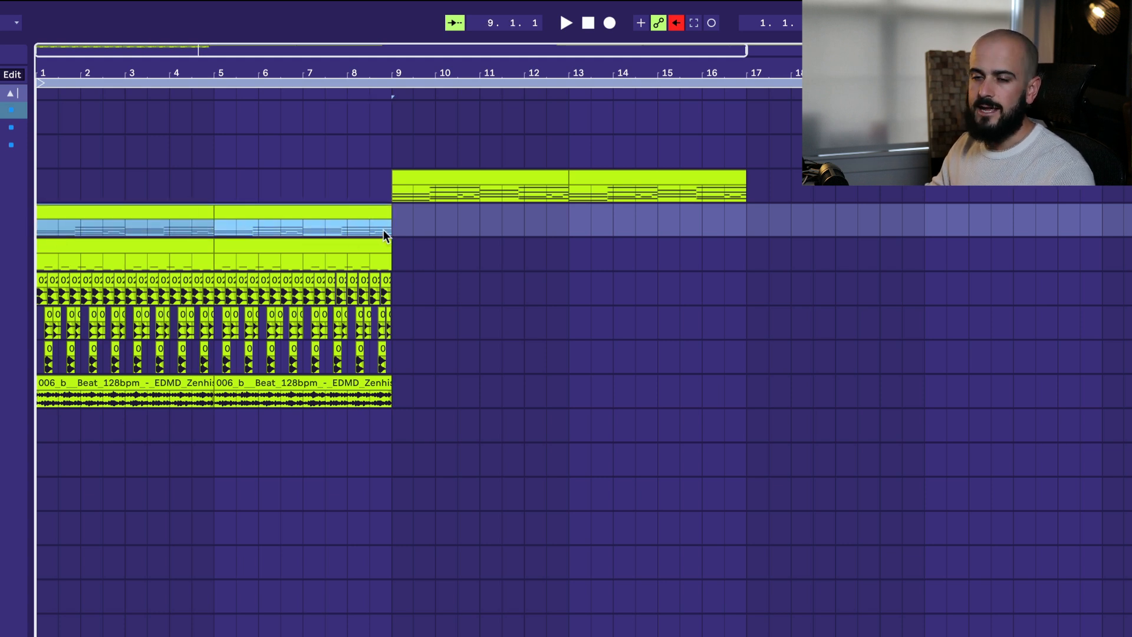
pyautogui.moveTo(390, 227); pyautogui.dragTo(749, 229)
# Open Serum on the copied chord track, enable its filter and set oscillator A to the Analog_BD_Sin wavetable
pyautogui.click(528, 178)
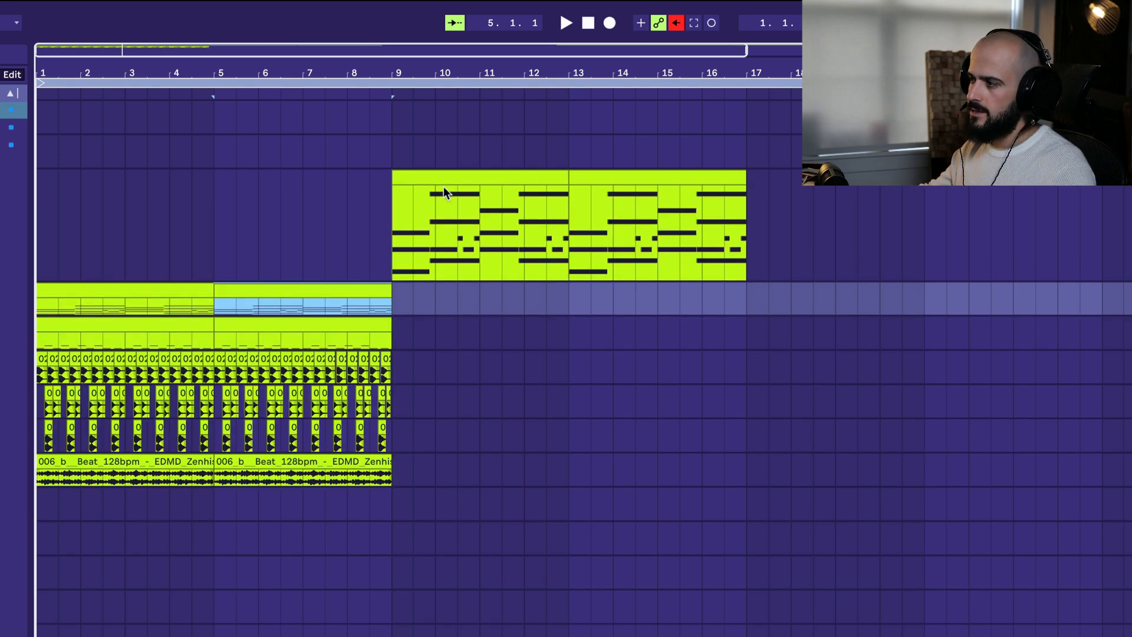
pyautogui.click(443, 187)
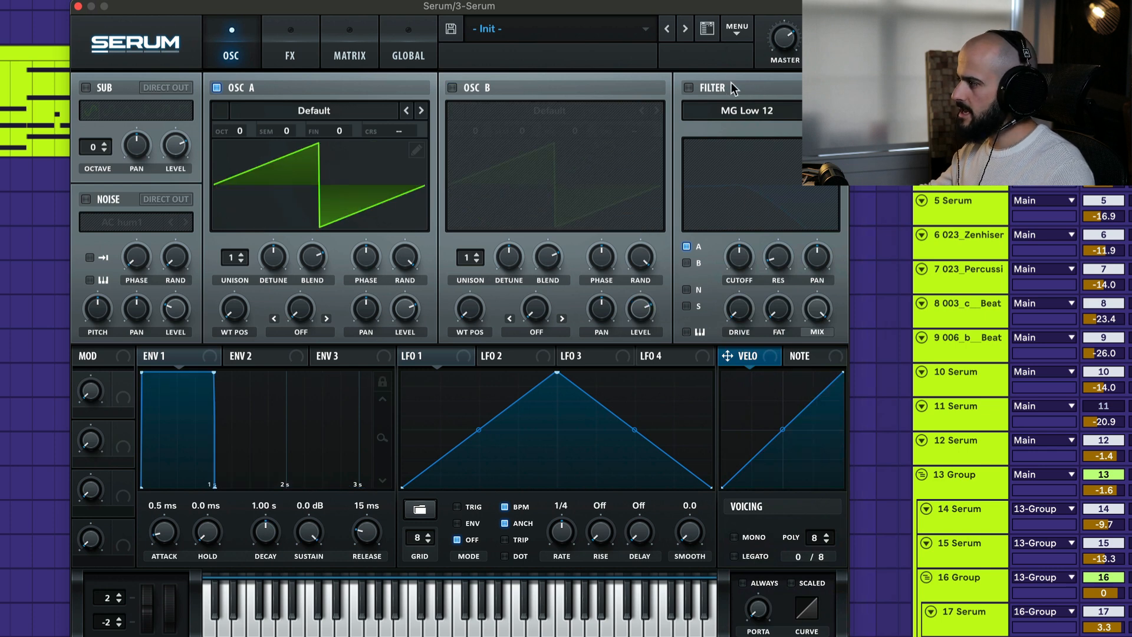
pyautogui.click(731, 84)
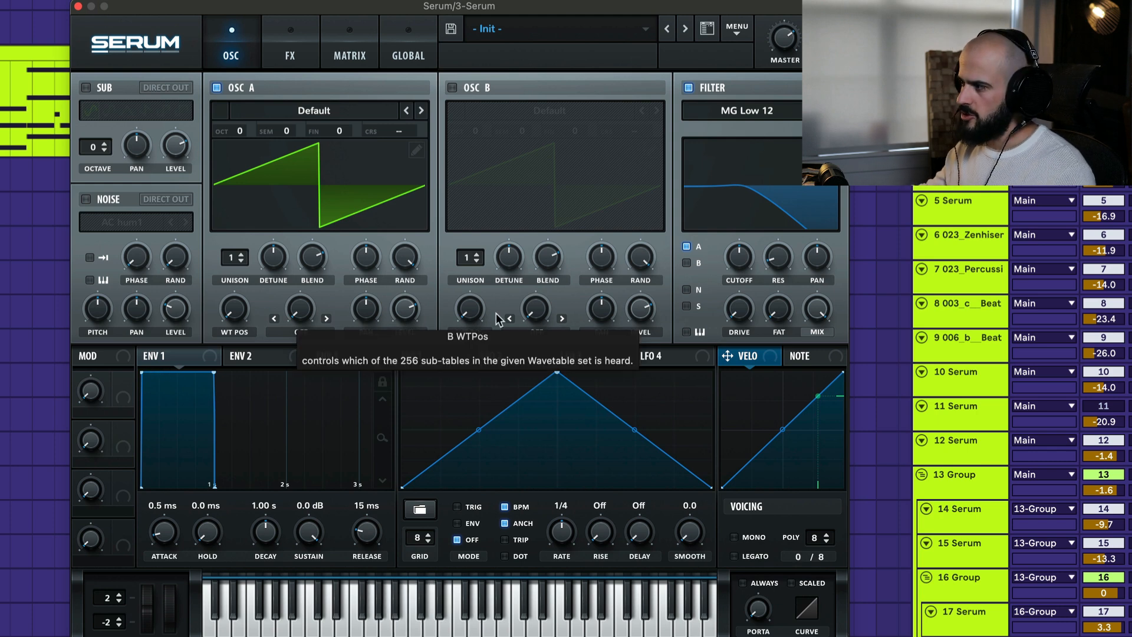
pyautogui.click(421, 111)
pyautogui.click(421, 111)
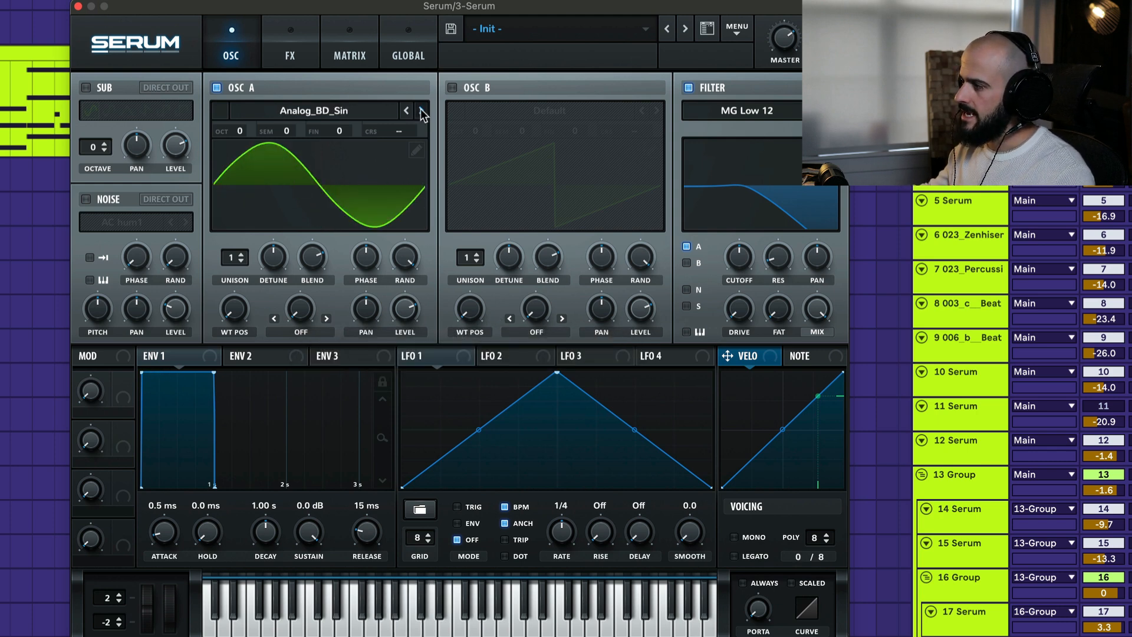
pyautogui.click(421, 111)
pyautogui.click(407, 111)
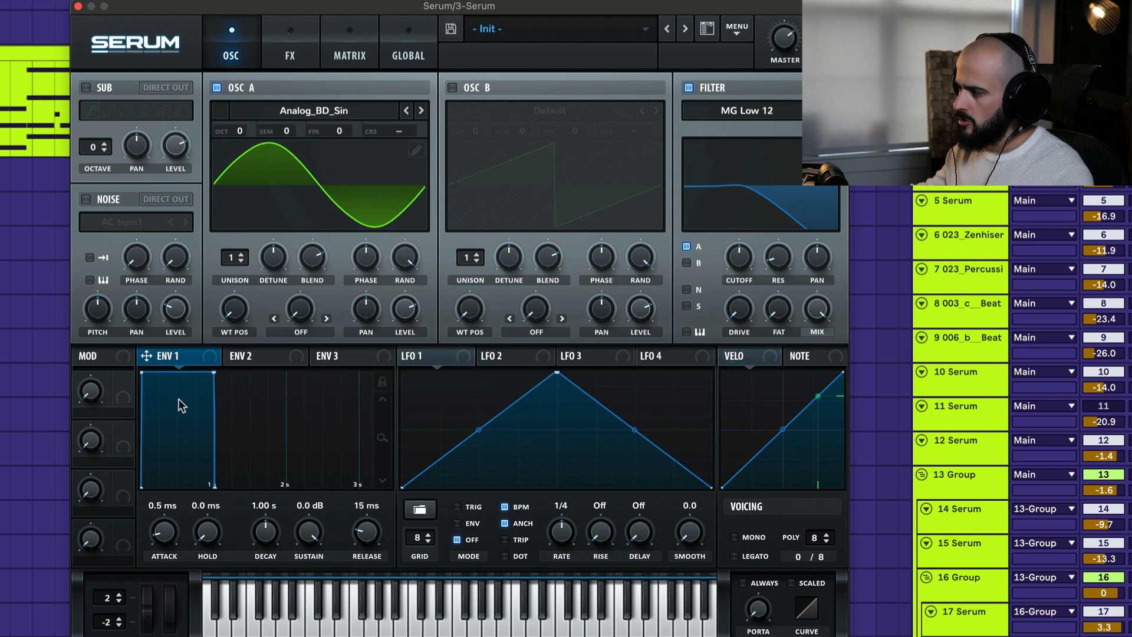
# Set Env 1's sustain to -∞ dB and its decay to 696 ms
pyautogui.moveTo(308, 534); pyautogui.dragTo(308, 583)
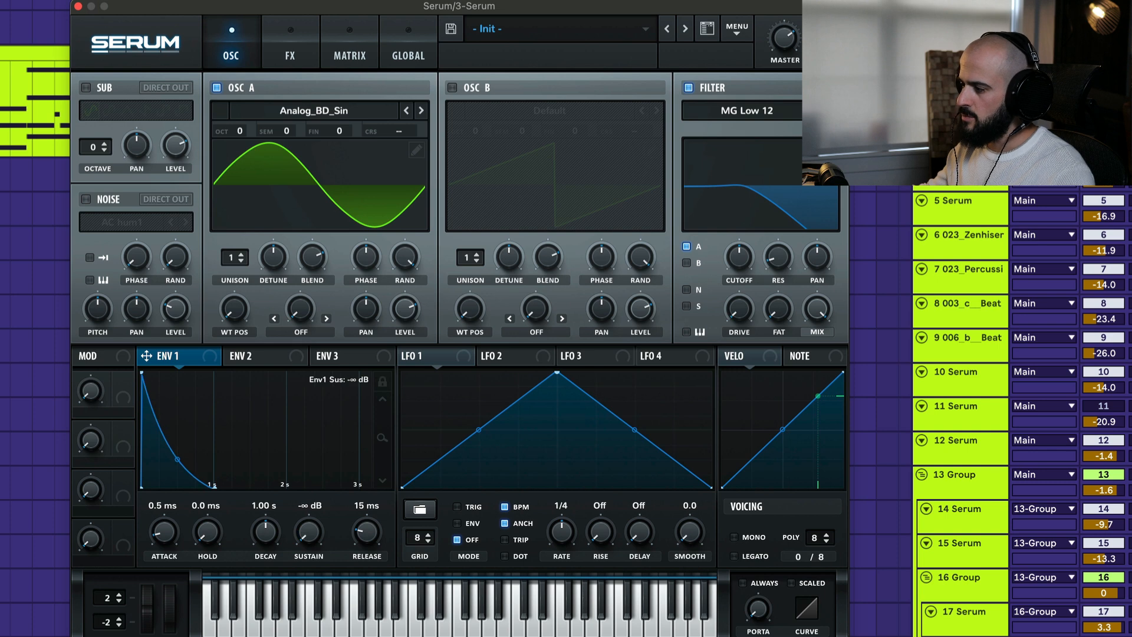
pyautogui.moveTo(266, 538); pyautogui.dragTo(267, 543)
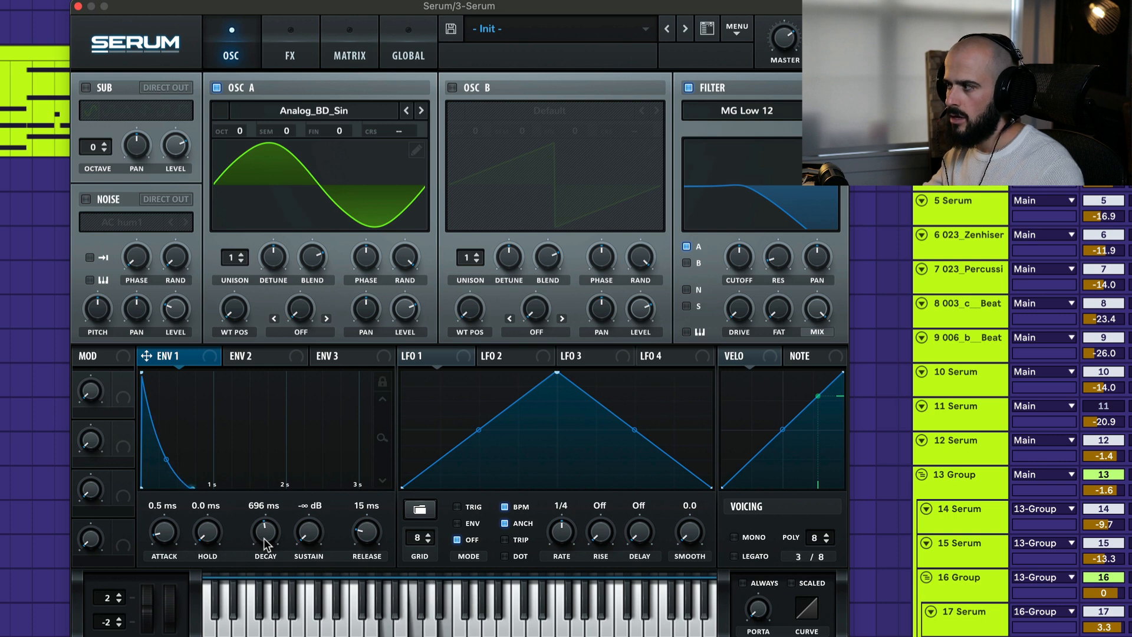
# Enable oscillator B and set its wavetable to Analog_BD_Sin
pyautogui.click(452, 87)
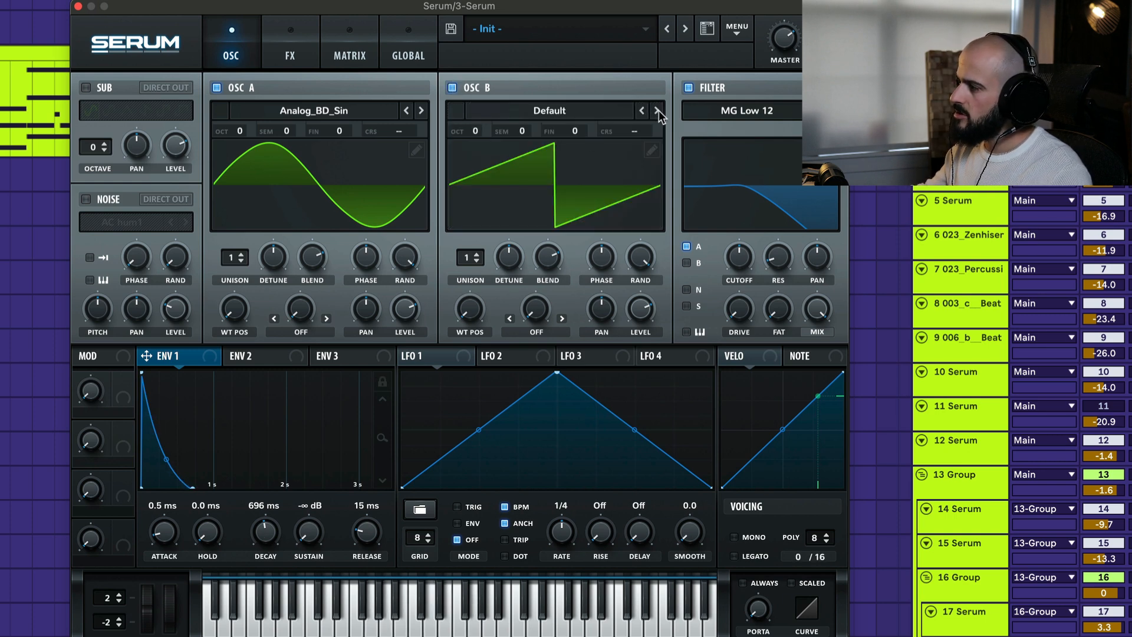
pyautogui.click(659, 111)
pyautogui.click(660, 111)
pyautogui.click(659, 111)
pyautogui.click(642, 112)
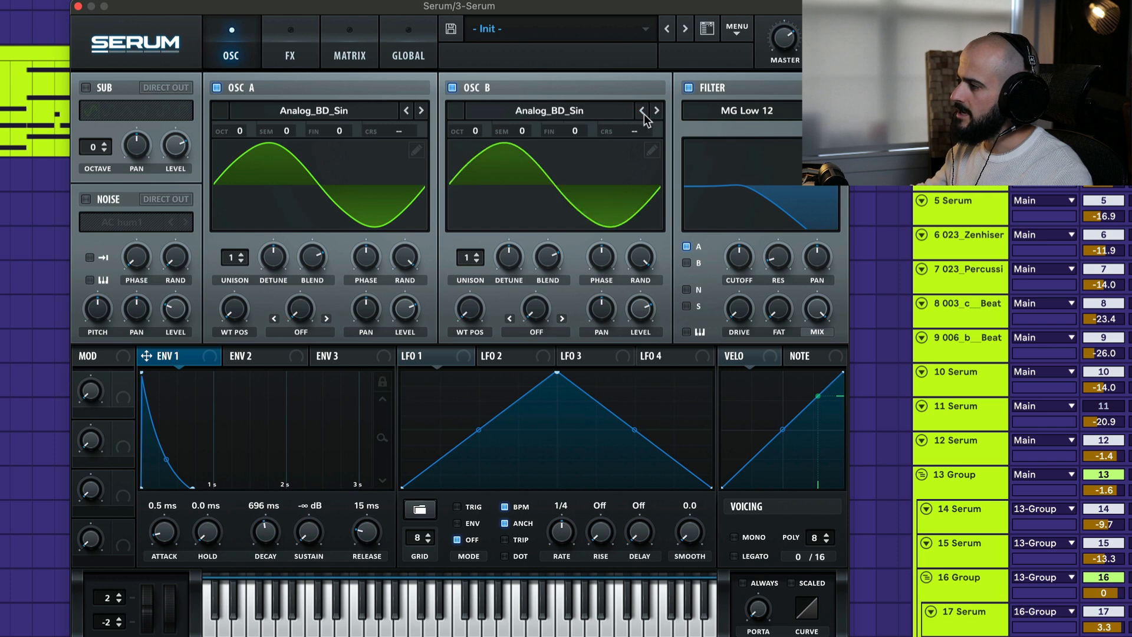
# Change both oscillators to the Basic Shapes wavetable and set oscillator B's octave to +1
pyautogui.click(313, 110)
pyautogui.moveTo(253, 134)
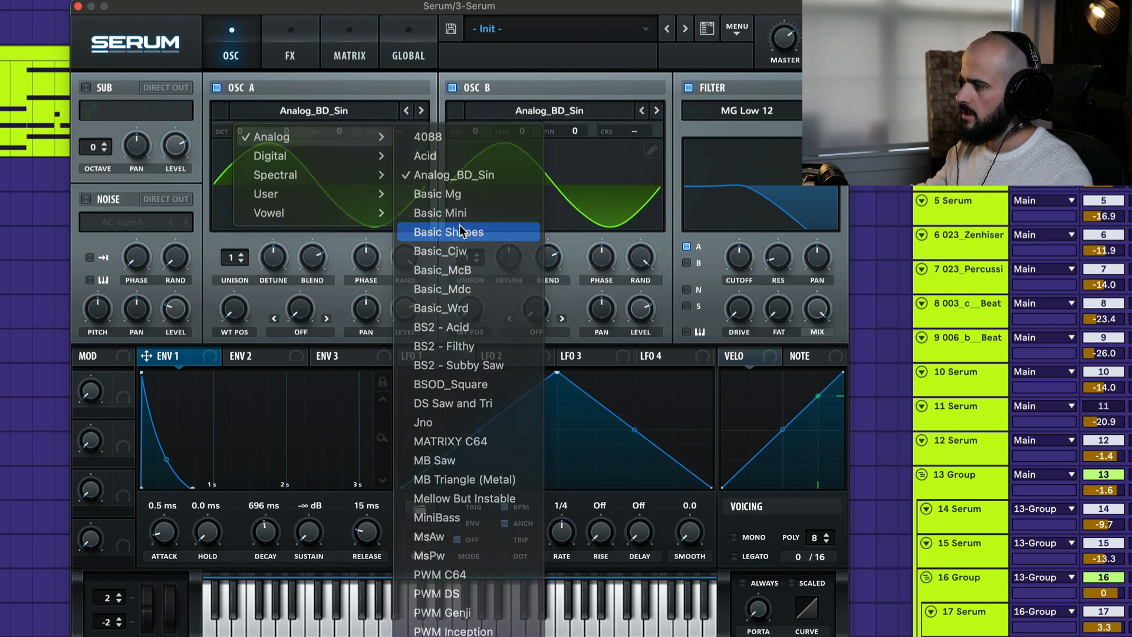
pyautogui.click(466, 228)
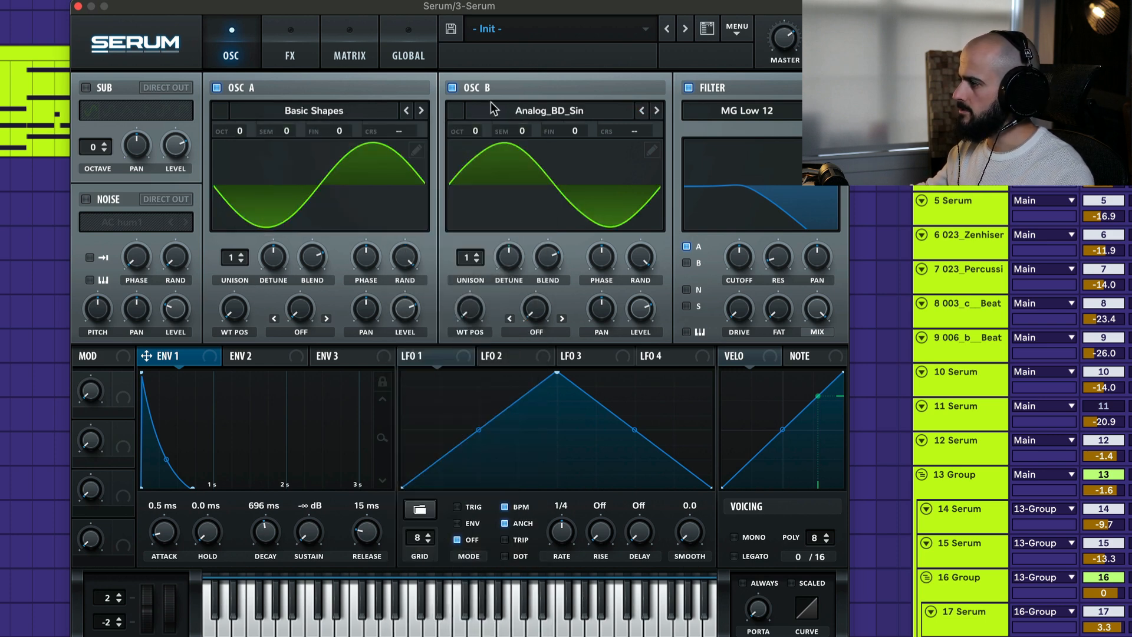
pyautogui.click(578, 104)
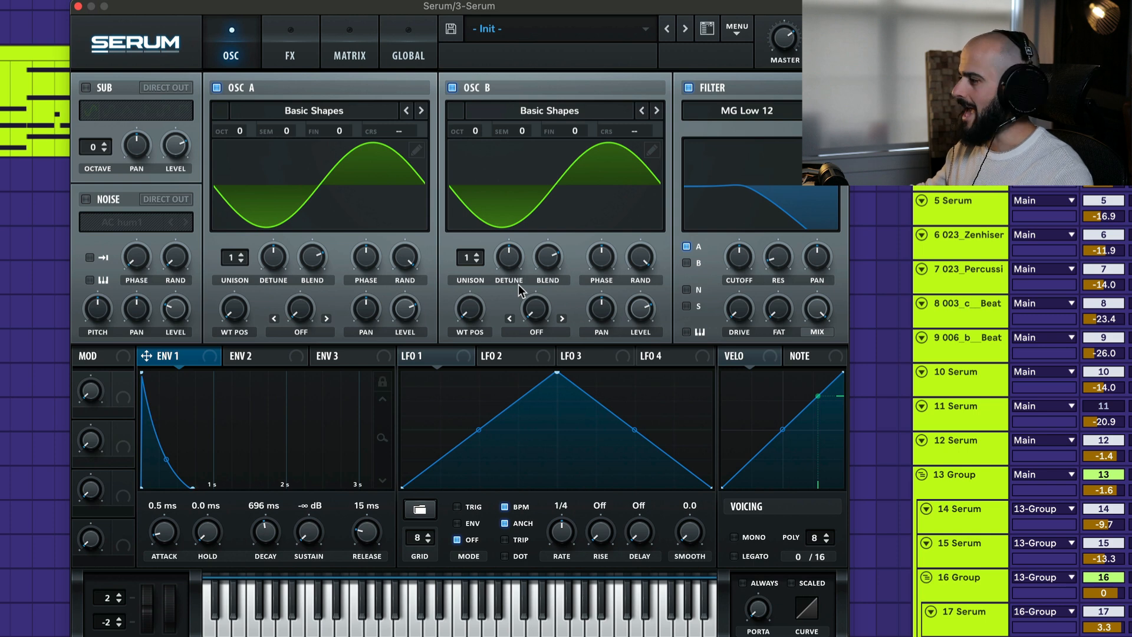
pyautogui.moveTo(475, 131); pyautogui.dragTo(479, 105)
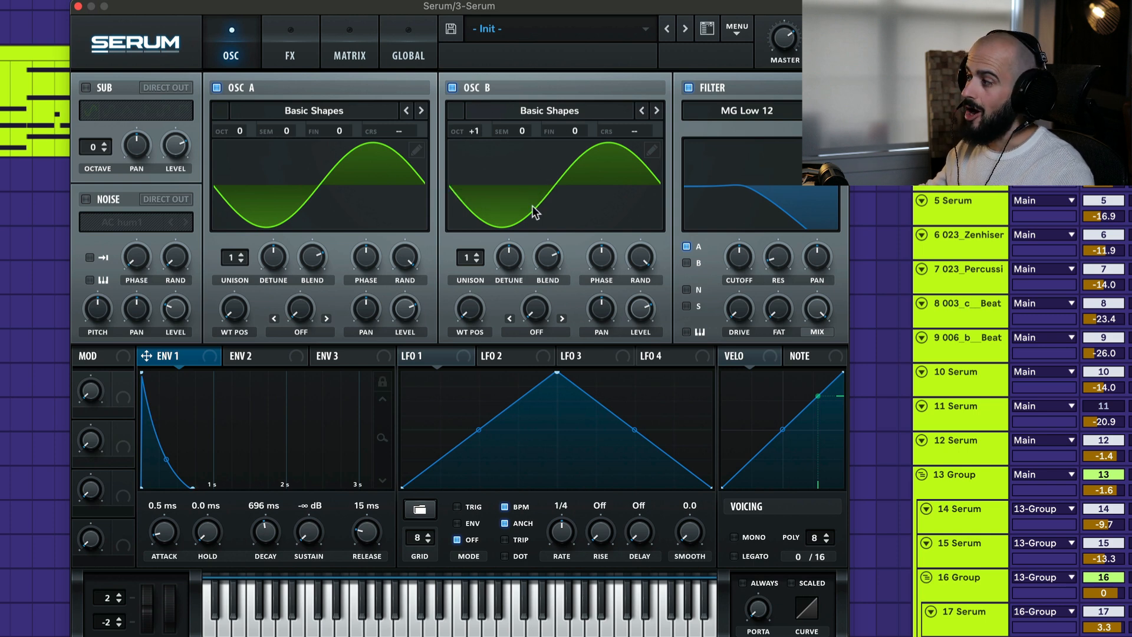
# Turn off Serum's filter and lower oscillator B's level
pyautogui.click(689, 88)
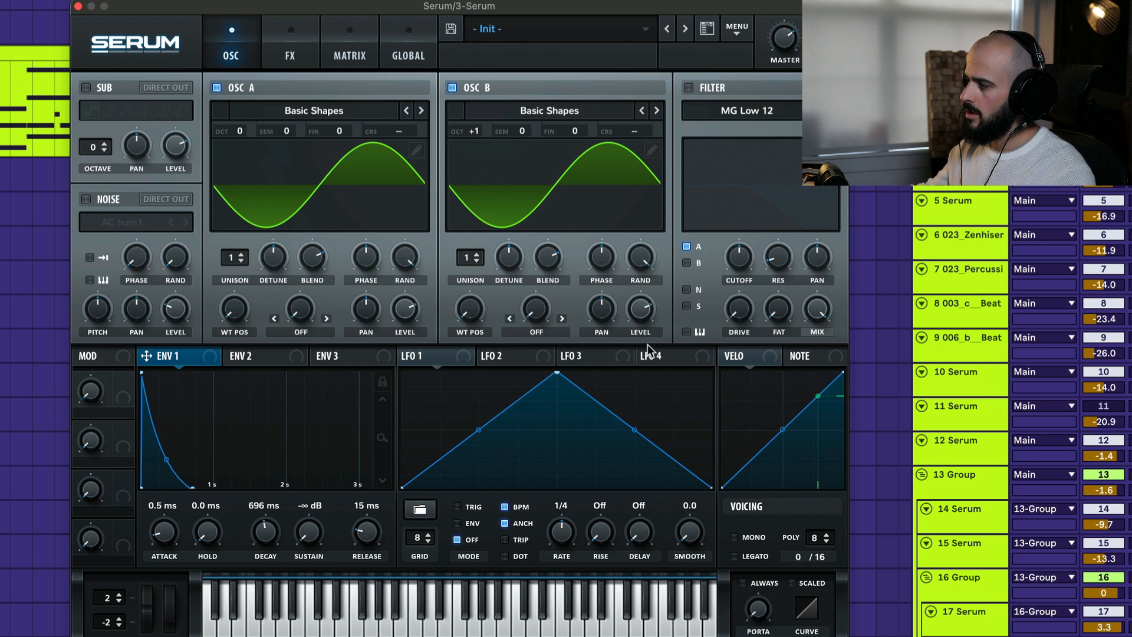
pyautogui.moveTo(645, 319)
pyautogui.moveTo(645, 353); pyautogui.dragTo(648, 396)
# Enable the Reverb effect for the plucky Serum sound and fine-tune its decay
pyautogui.click(286, 64)
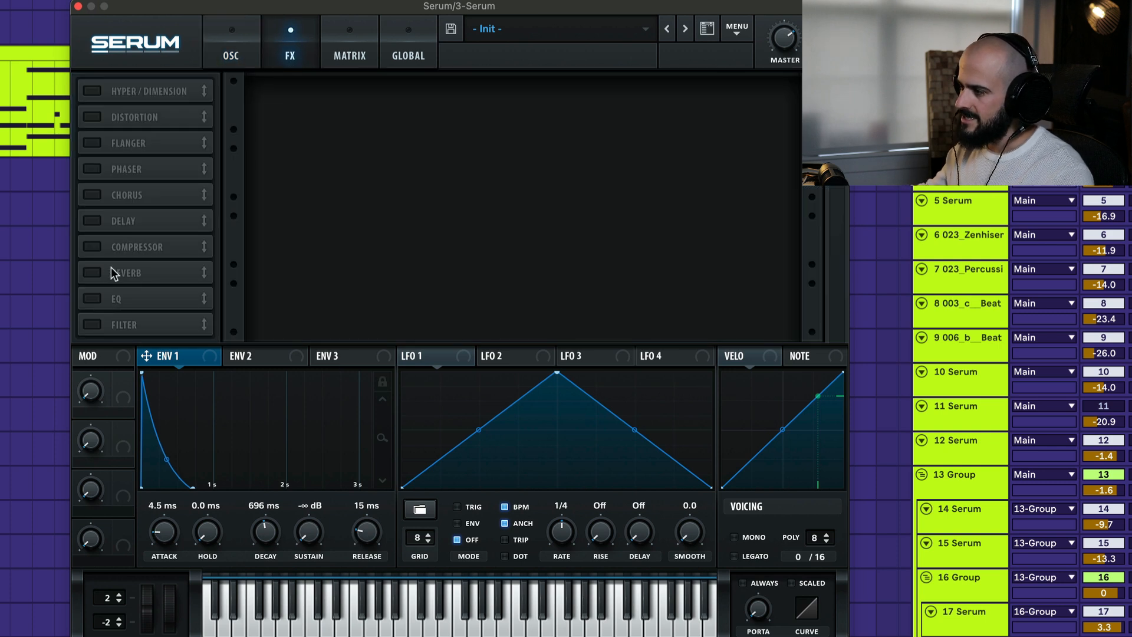
pyautogui.click(92, 272)
pyautogui.moveTo(764, 100)
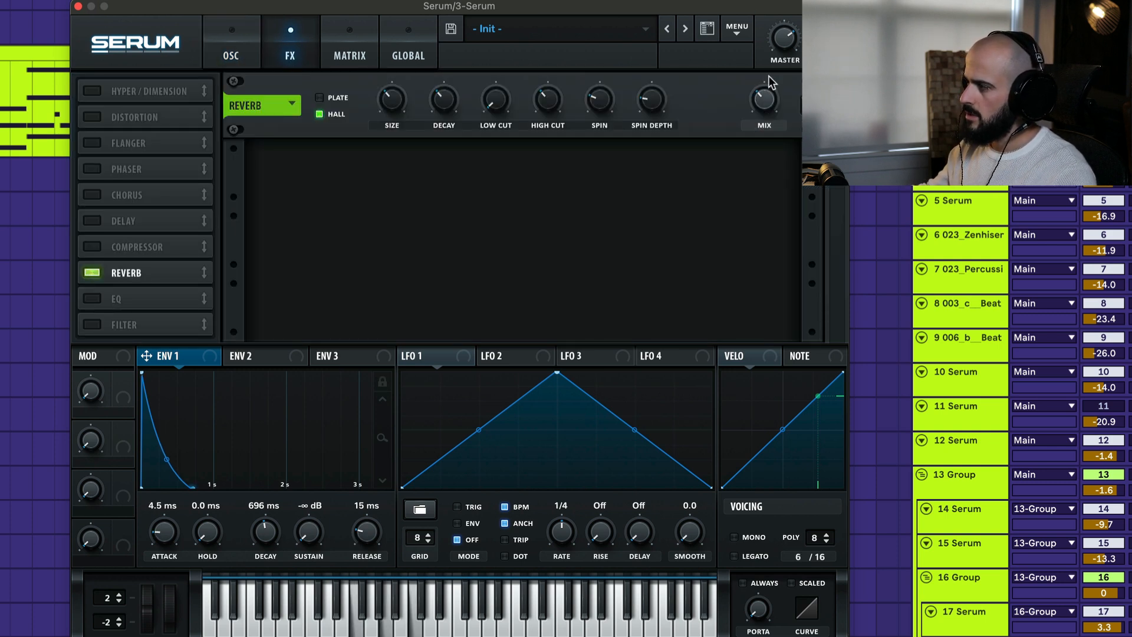
pyautogui.moveTo(455, 105)
pyautogui.moveTo(455, 89); pyautogui.dragTo(455, 84)
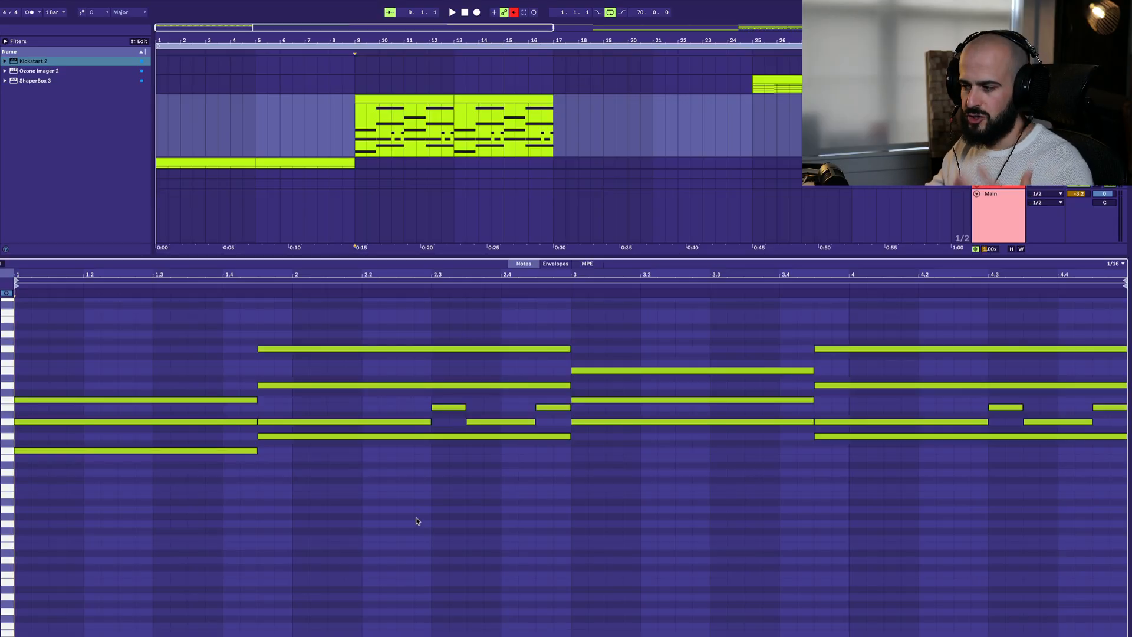
# Copy the lowest note of each of the four chords one octave down
pyautogui.rightClick(127, 449)
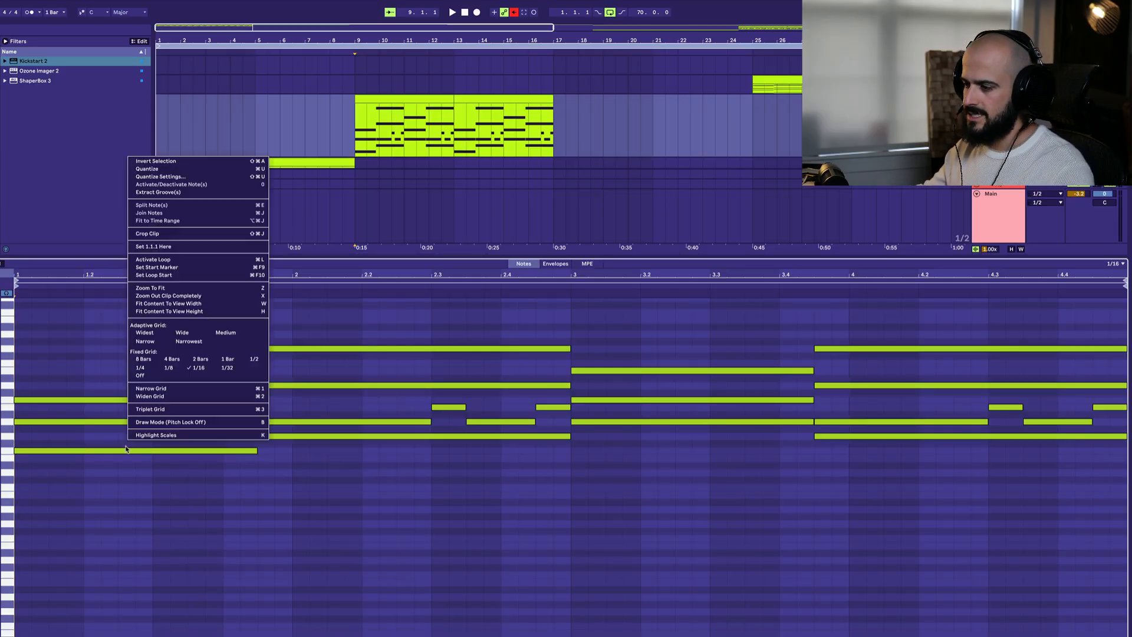
pyautogui.click(149, 470)
pyautogui.moveTo(104, 435); pyautogui.dragTo(148, 484)
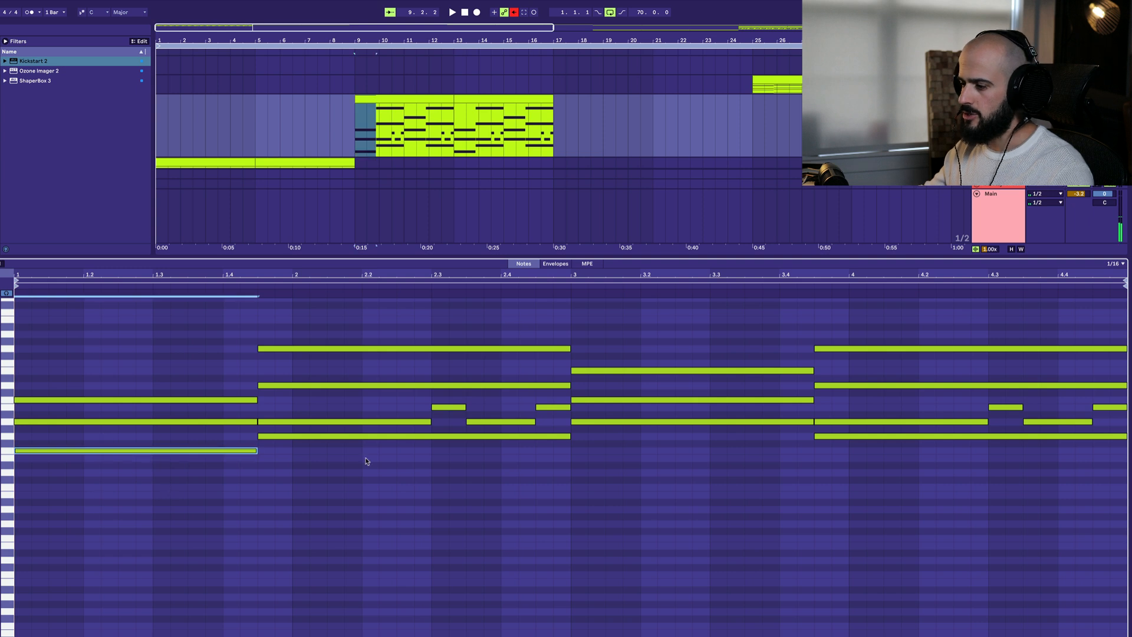
pyautogui.moveTo(366, 461); pyautogui.dragTo(443, 435)
pyautogui.moveTo(636, 454); pyautogui.dragTo(668, 412)
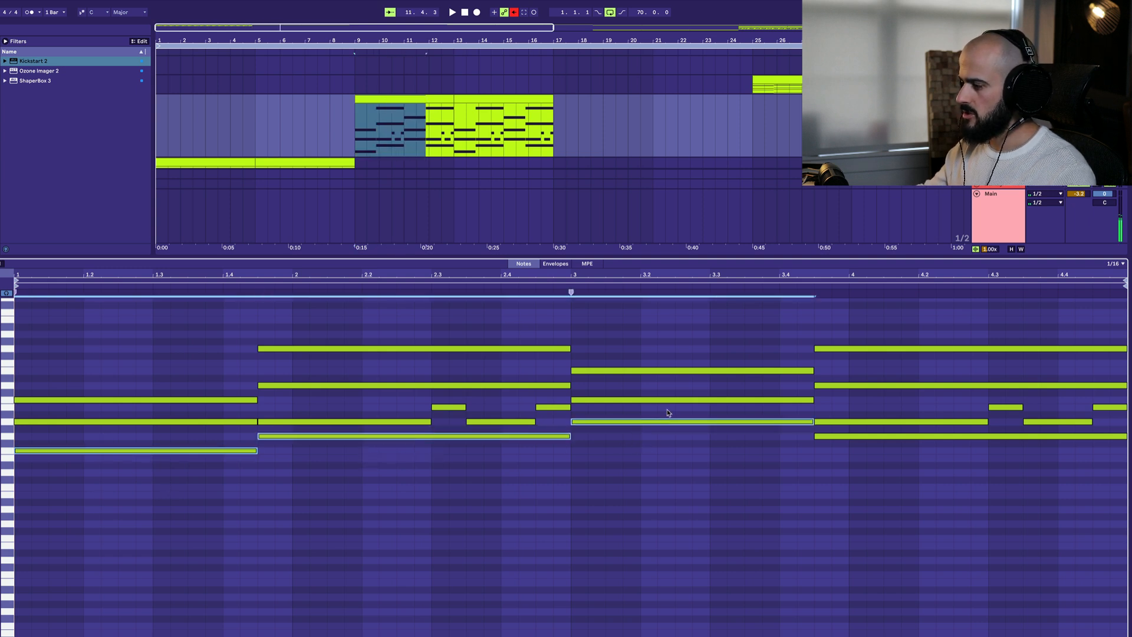
pyautogui.moveTo(864, 461); pyautogui.dragTo(871, 432)
pyautogui.moveTo(136, 447); pyautogui.dragTo(130, 545)
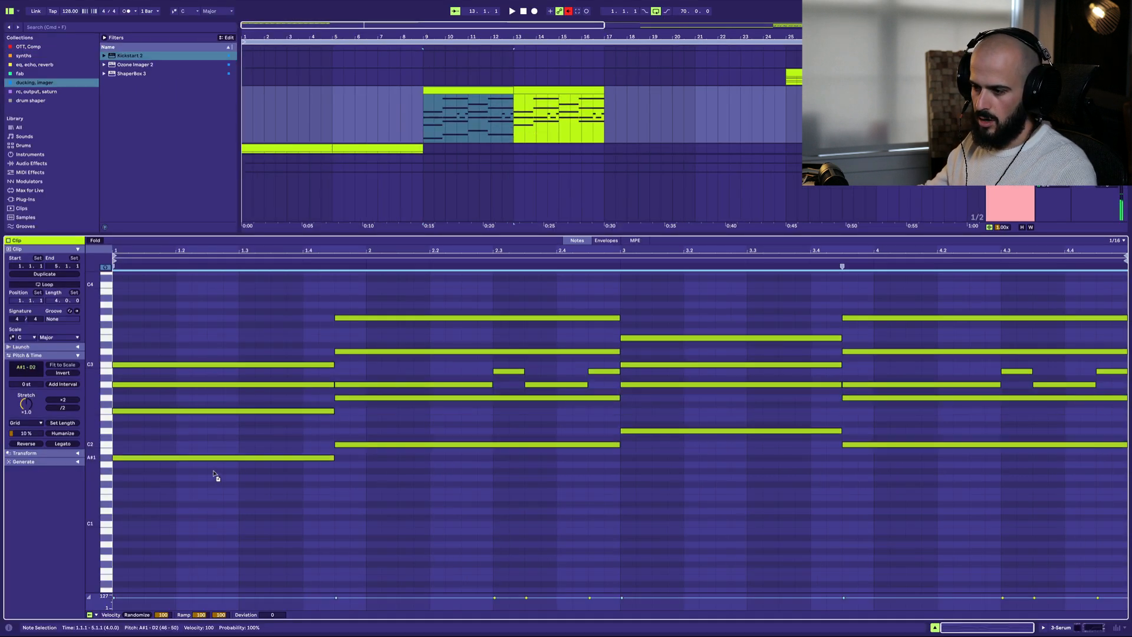
# Move the first chord's A2 note up an octave to A3 and add a C4 note on top
pyautogui.click(169, 385)
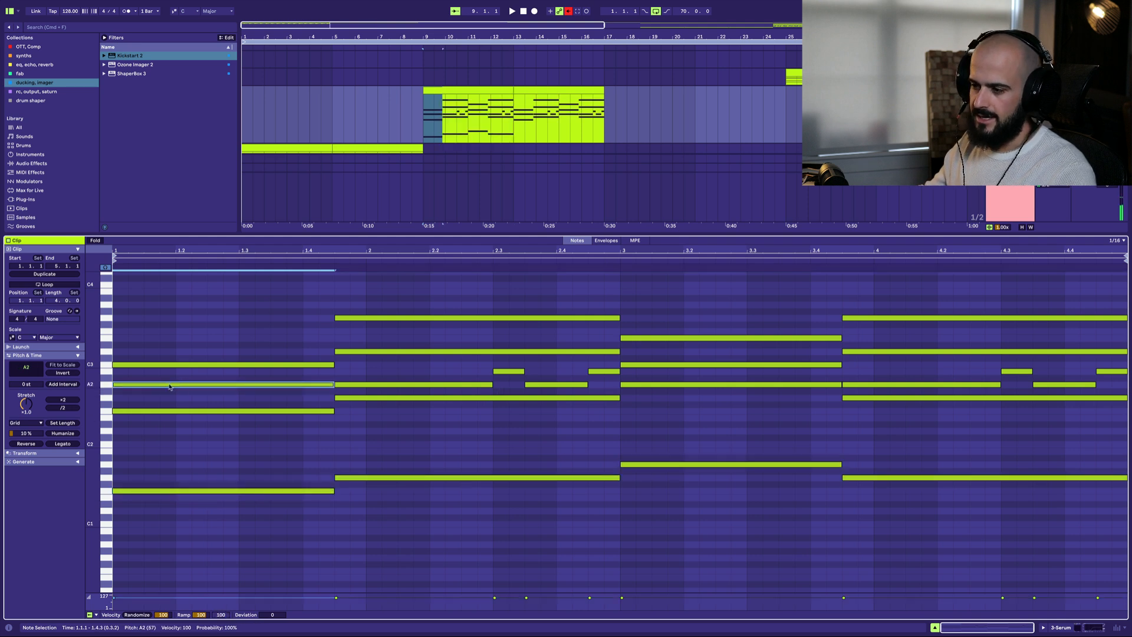
pyautogui.scroll(3, 227, 416)
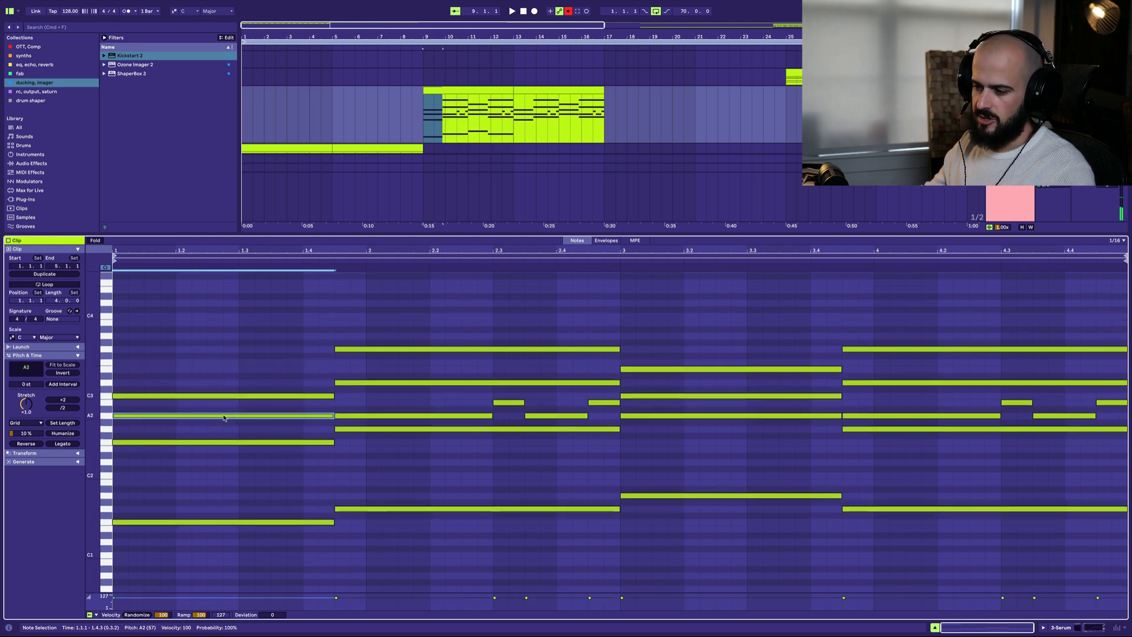
pyautogui.moveTo(219, 419); pyautogui.dragTo(223, 340)
pyautogui.click(134, 397)
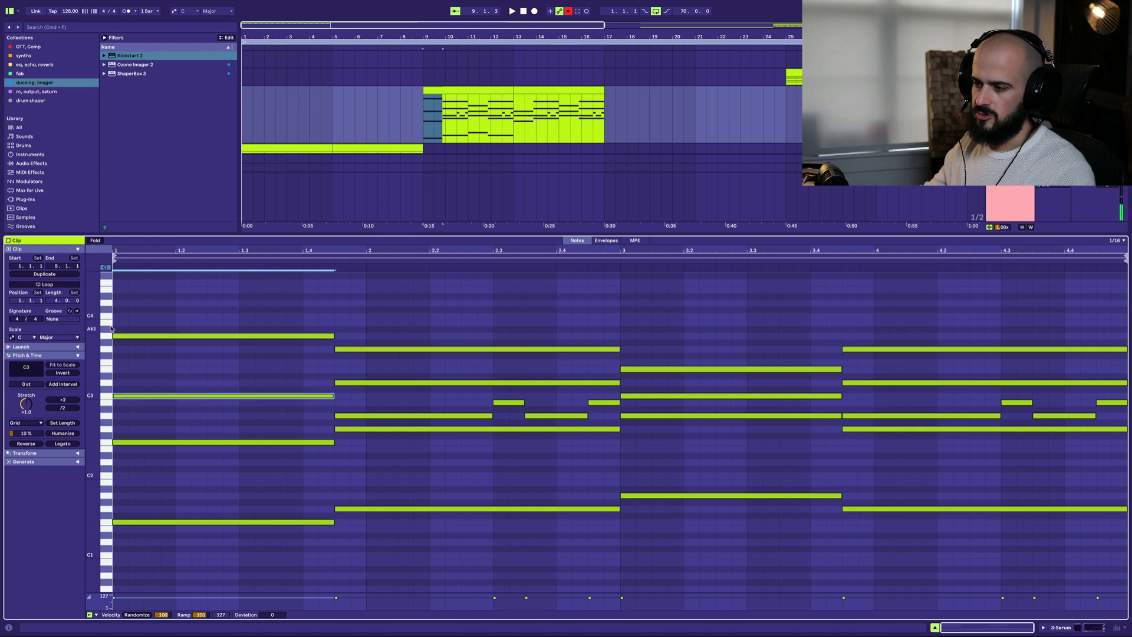
pyautogui.doubleClick(118, 318)
# Delete the notes of the other three chords, then duplicate the first chord and raise the copy two semitones
pyautogui.moveTo(127, 315); pyautogui.dragTo(1079, 515)
pyautogui.press('Delete')
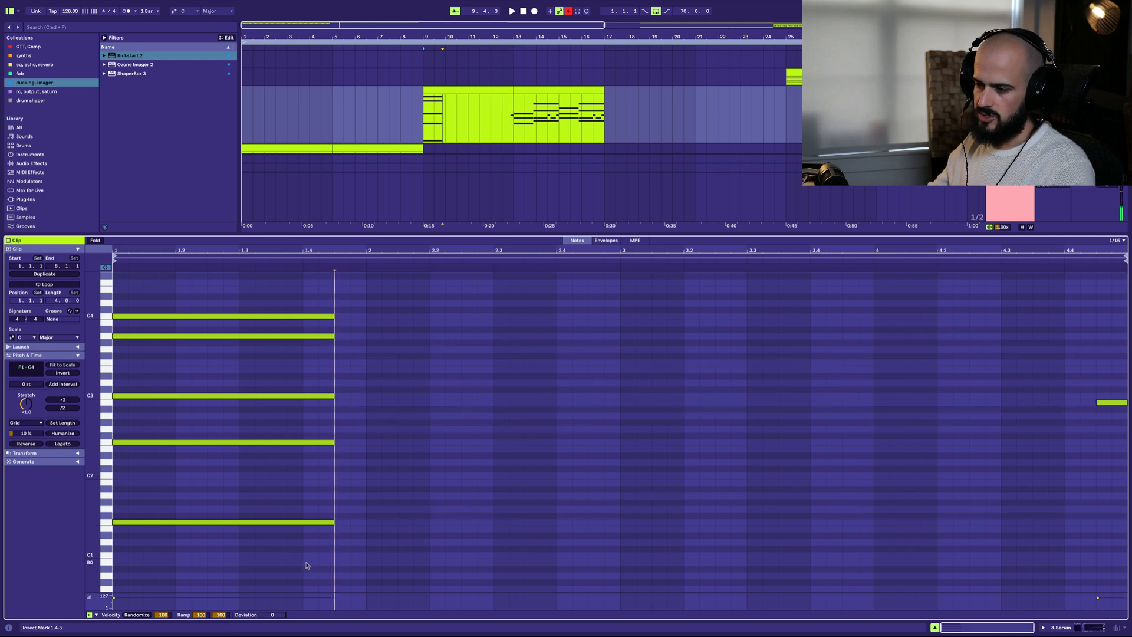
pyautogui.moveTo(306, 565); pyautogui.dragTo(258, 295)
pyautogui.hotkey('ctrl', 'd')
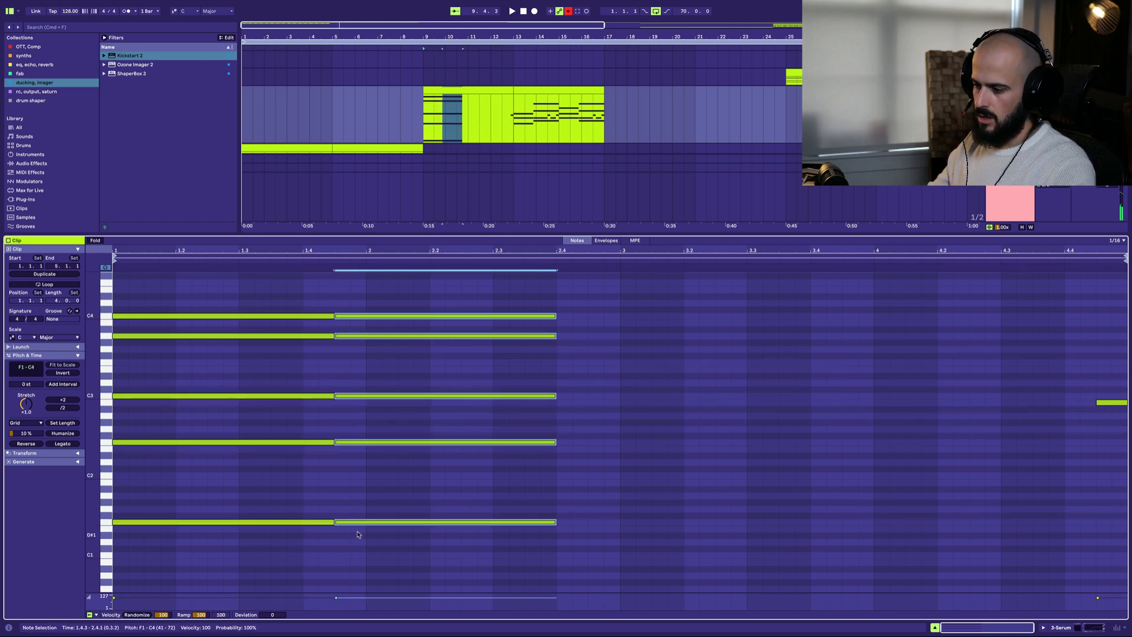
pyautogui.moveTo(364, 525); pyautogui.dragTo(367, 511)
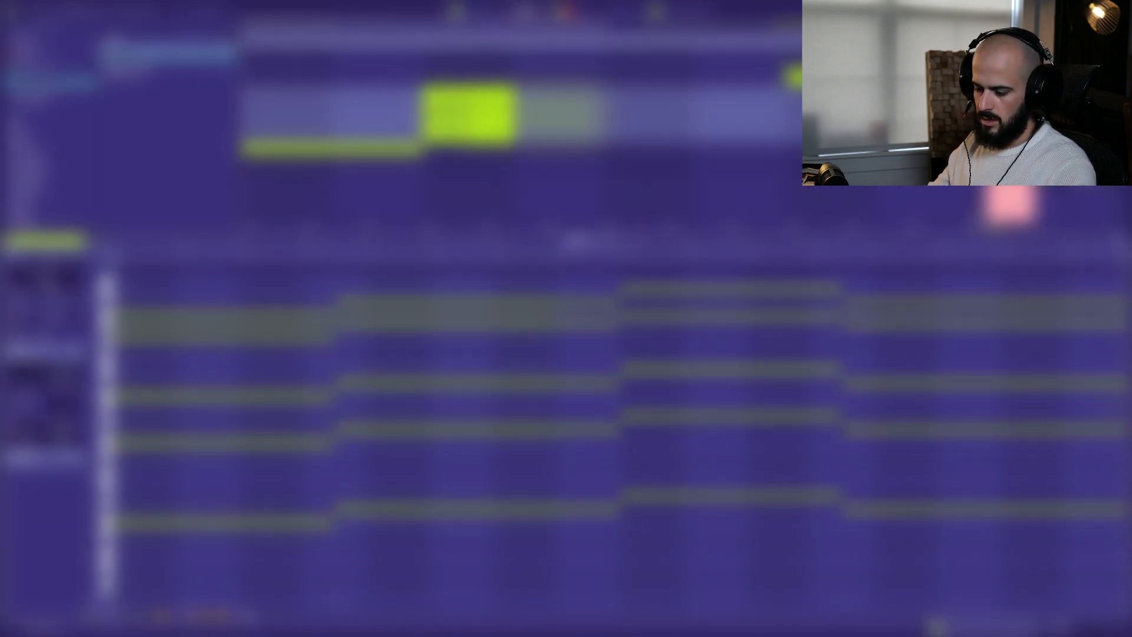
# Play the new chord progression on its own and again with a lead-in from bar 8
pyautogui.press('space')
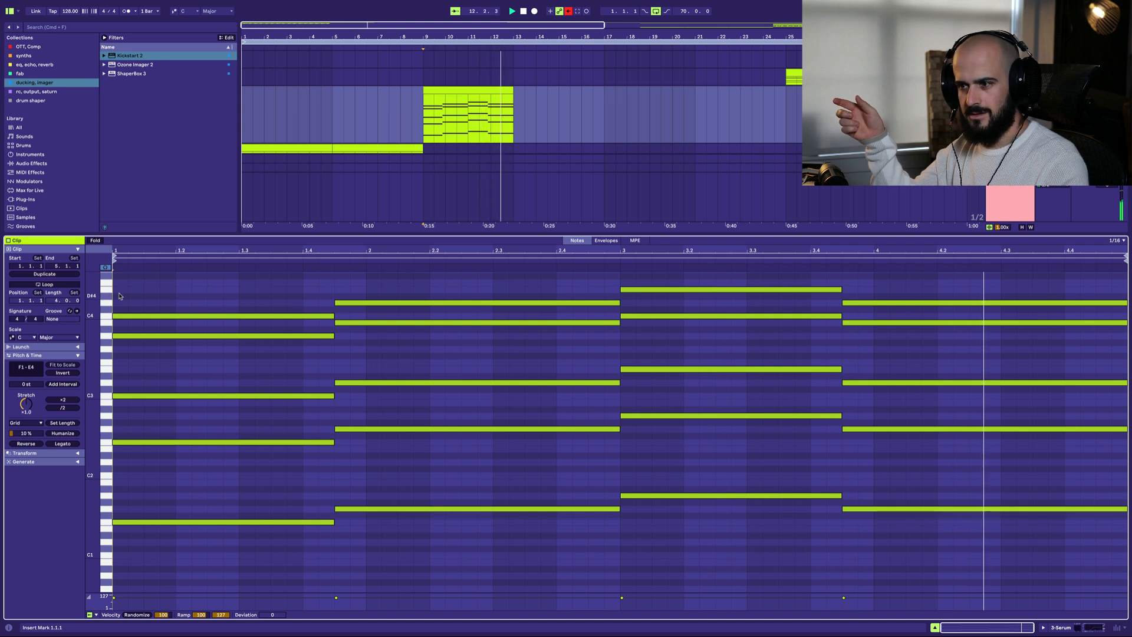
pyautogui.press('space')
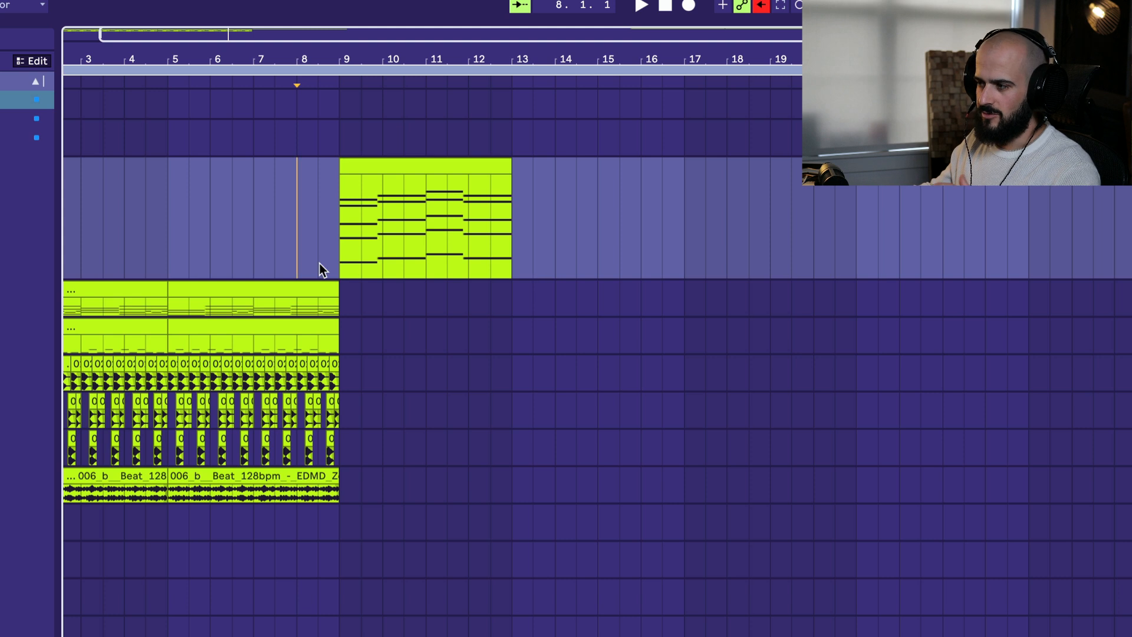
pyautogui.press('space')
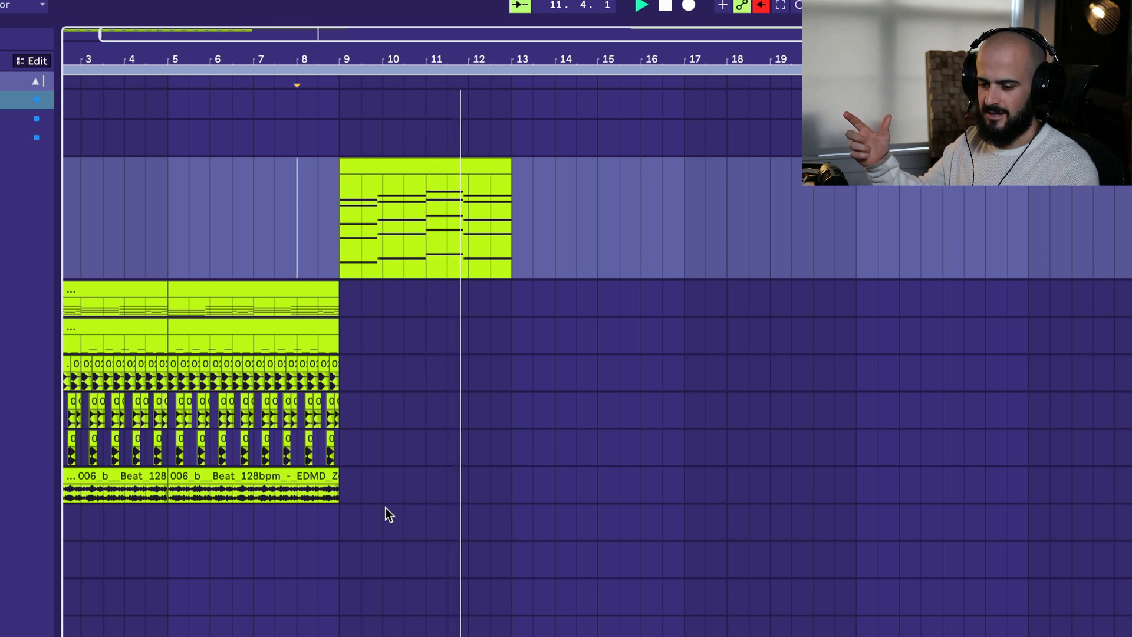
pyautogui.press('space')
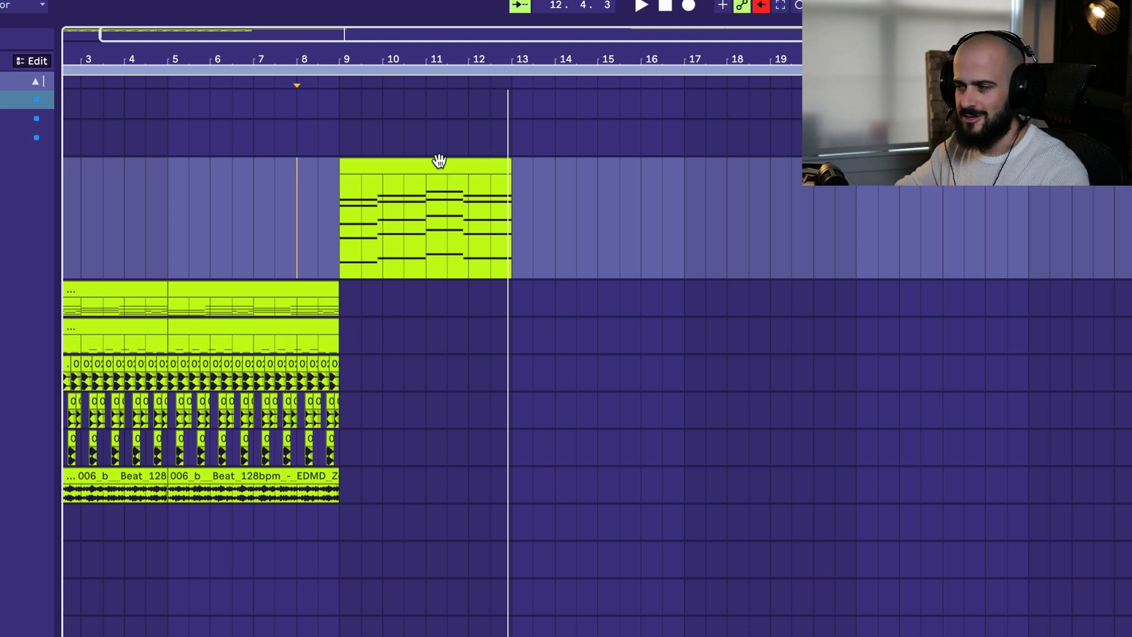
# Duplicate the four-bar chord clip four times and copy the duplicates, from bar 13 onward, to the empty track below
pyautogui.hotkey('ctrl', 'd')
pyautogui.hotkey('ctrl', 'd')
pyautogui.hotkey('ctrl', 'd')
pyautogui.hotkey('ctrl', 'd')
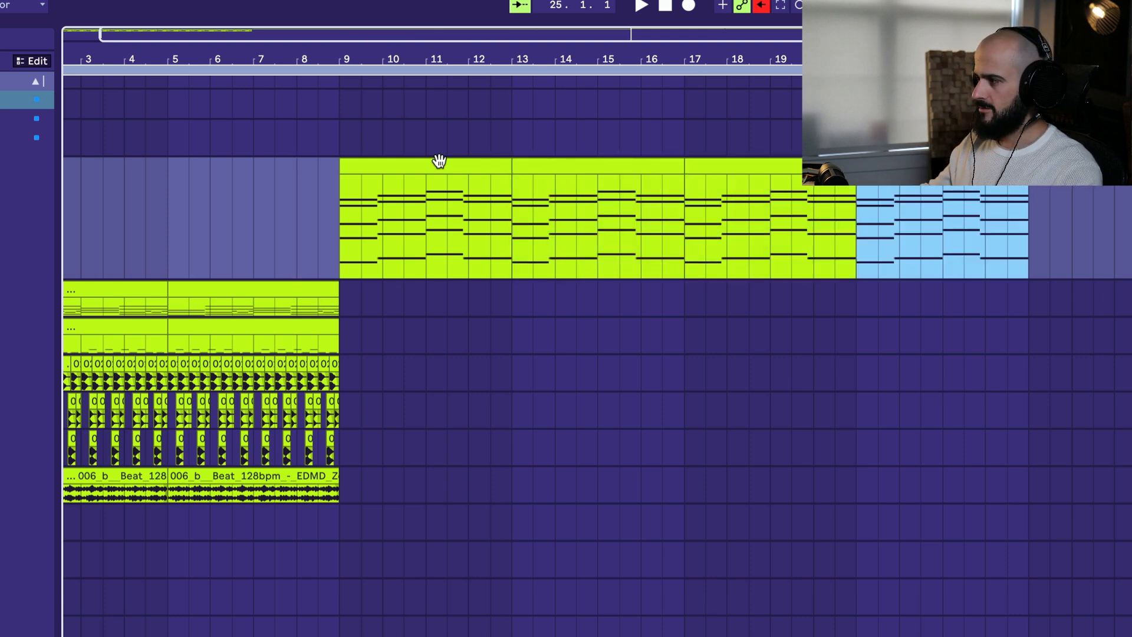
pyautogui.moveTo(323, 232); pyautogui.dragTo(1006, 248)
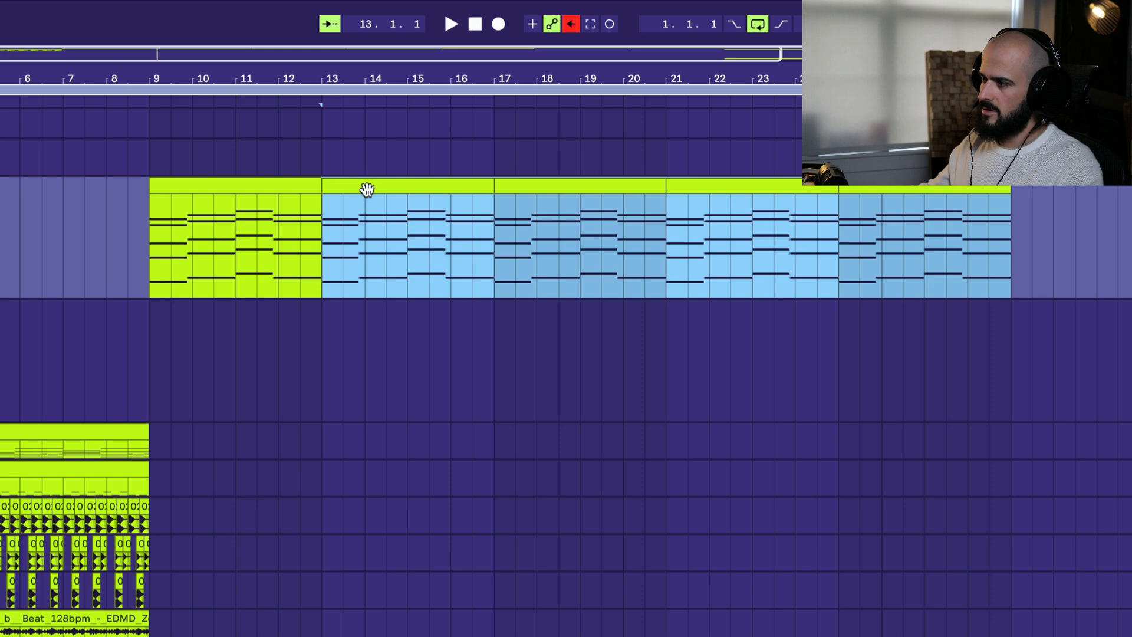
pyautogui.moveTo(366, 189); pyautogui.dragTo(366, 334)
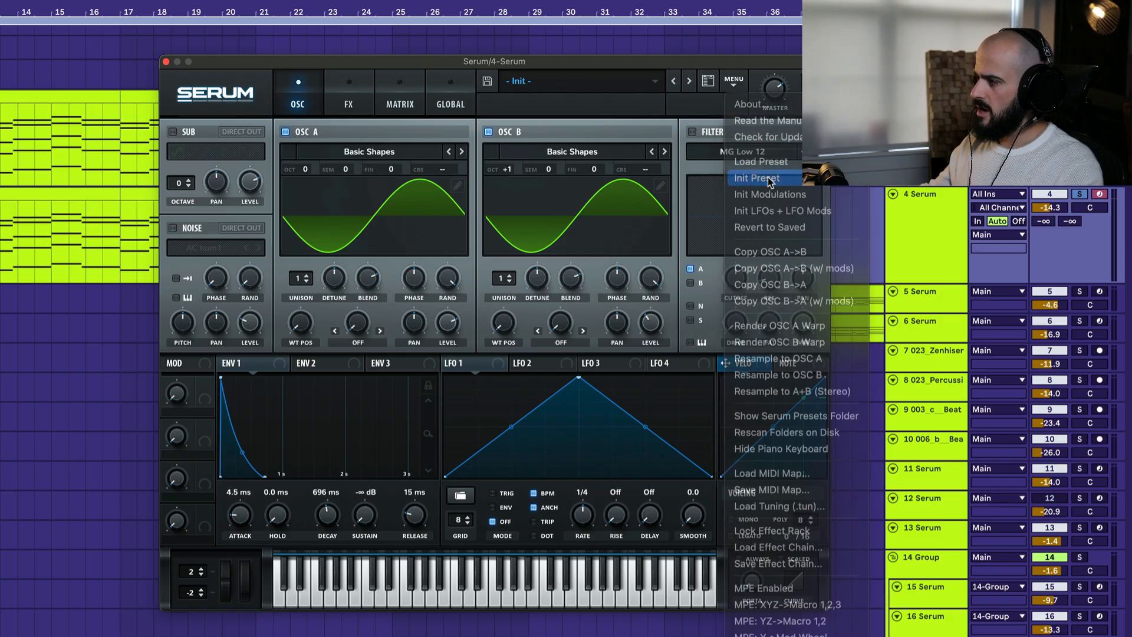
# Initialize the preset of track 4's Serum, set oscillator A's unison to 8 voices and play the chords
pyautogui.click(761, 178)
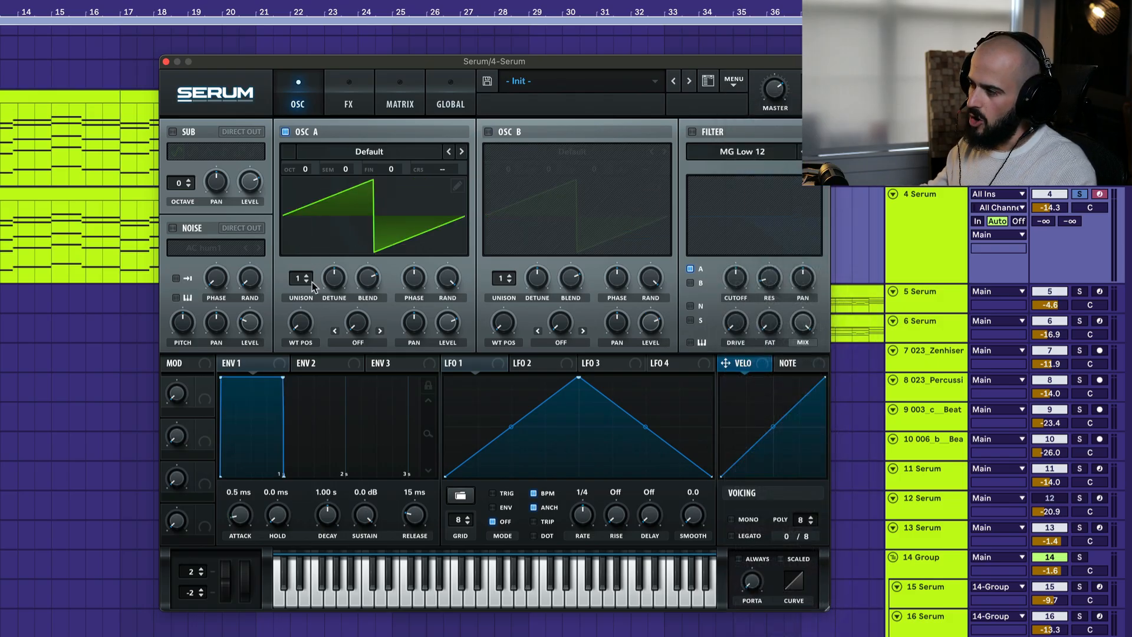
pyautogui.moveTo(301, 285); pyautogui.dragTo(298, 183)
pyautogui.press('space')
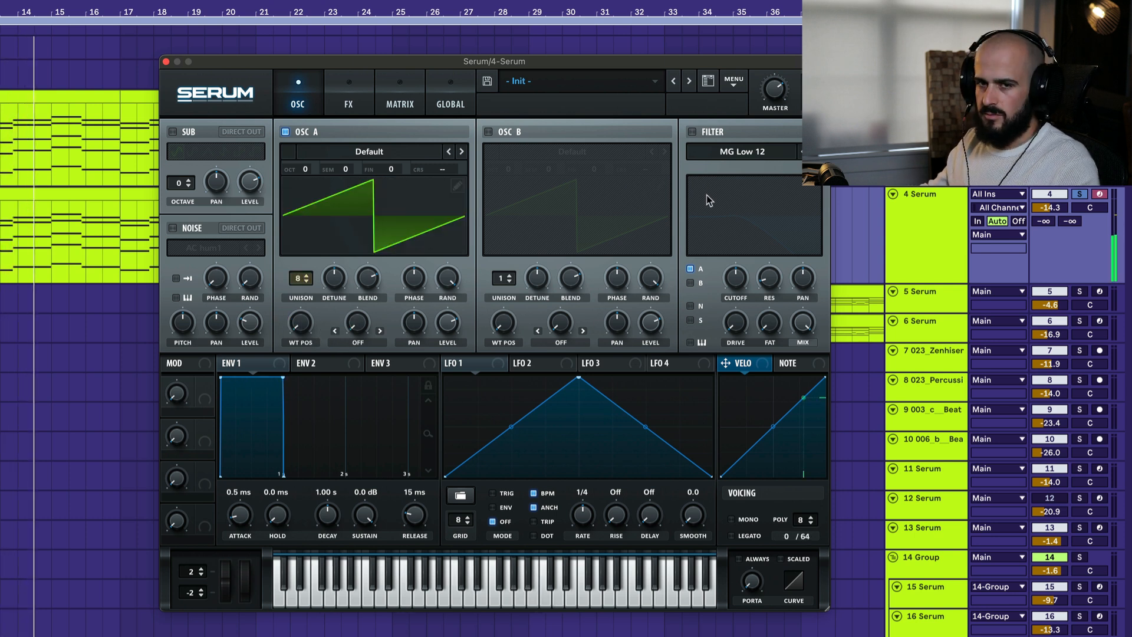
# Enable Serum's filter, set its type to MG Low 24 and adjust the cutoff
pyautogui.click(692, 132)
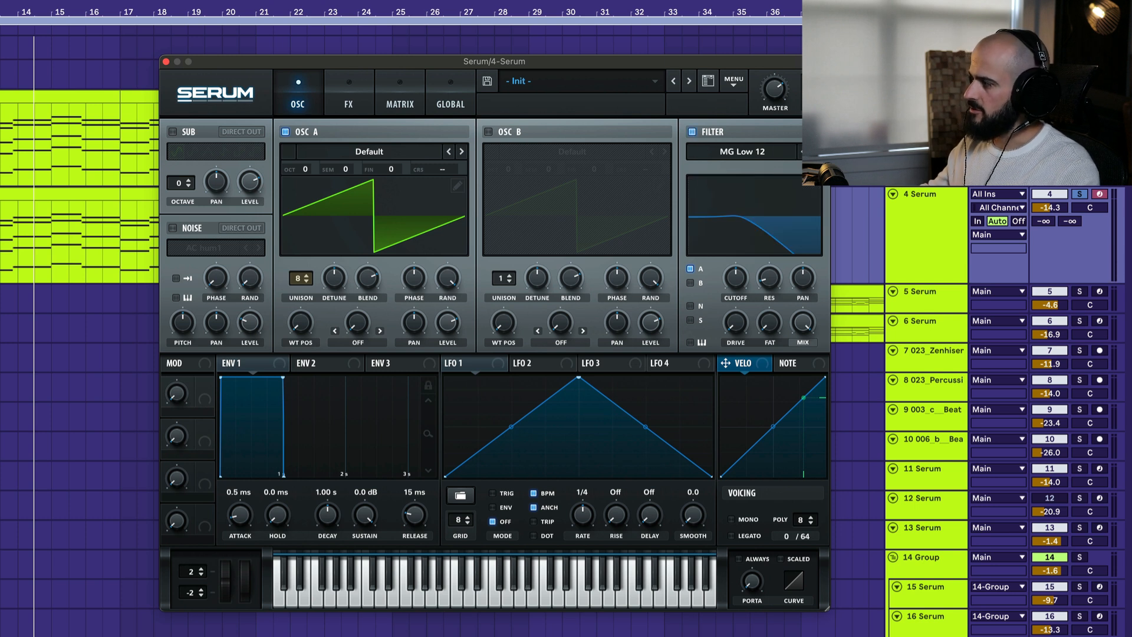
pyautogui.click(816, 152)
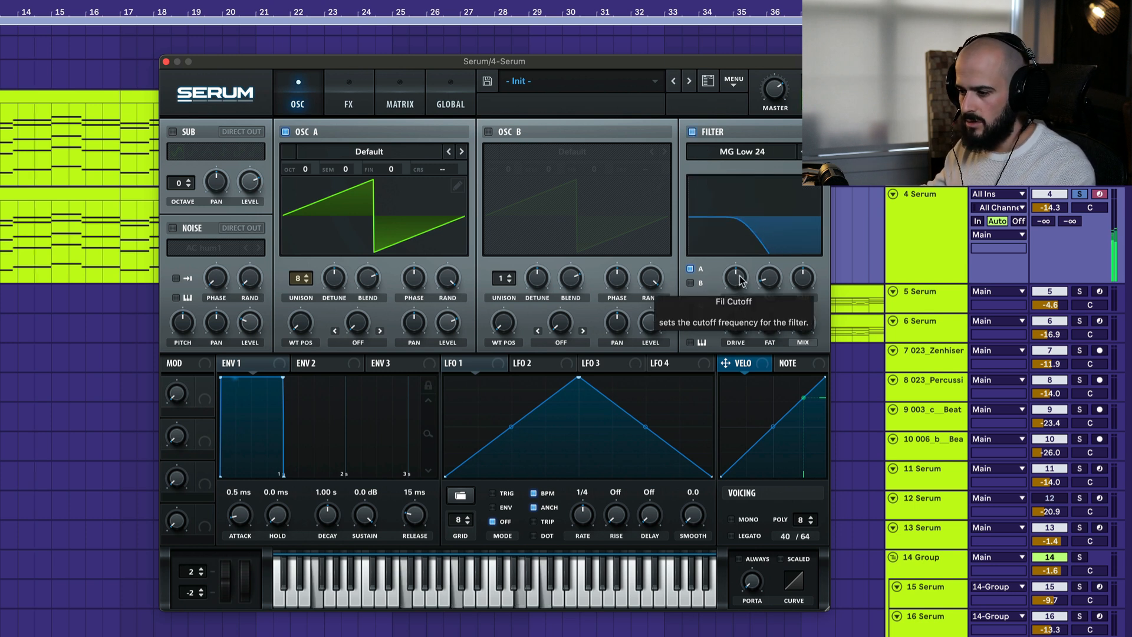
pyautogui.moveTo(741, 282); pyautogui.dragTo(740, 280)
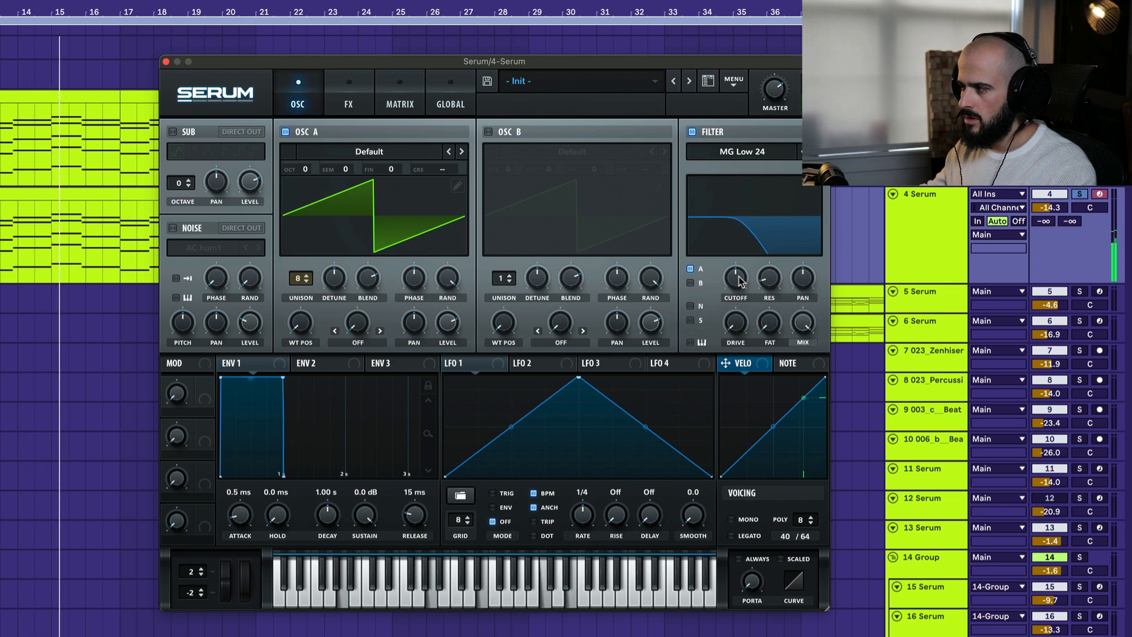
# Set Env 1's sustain to -∞ dB, its decay to 5.40 s and its attack to 9.0 ms during playback
pyautogui.moveTo(364, 515); pyautogui.dragTo(365, 577)
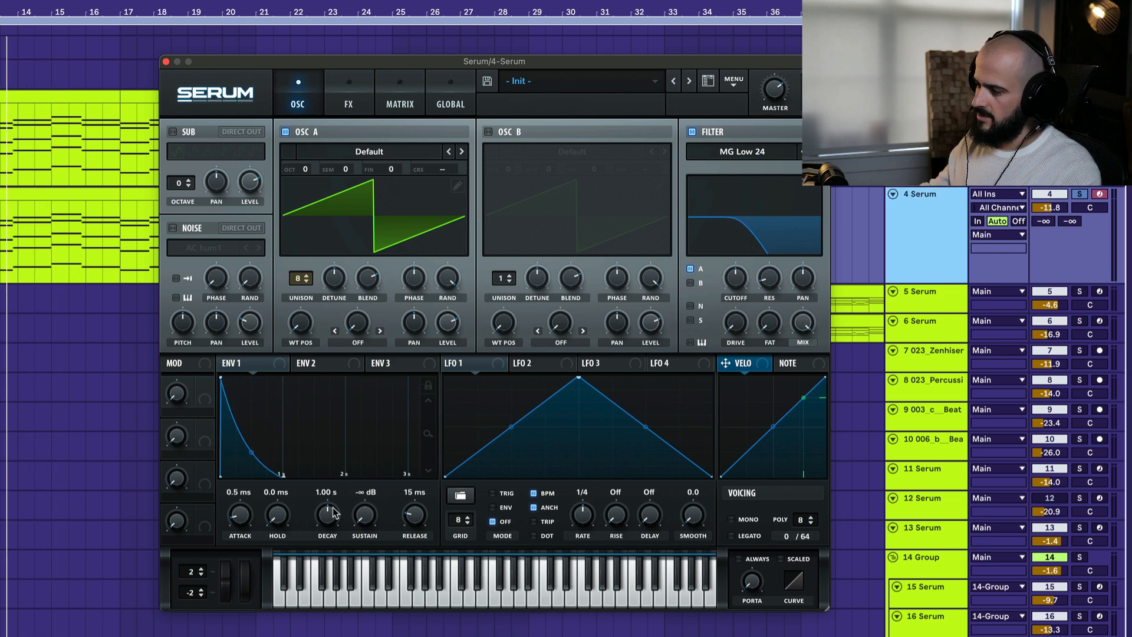
pyautogui.moveTo(333, 513); pyautogui.dragTo(335, 500)
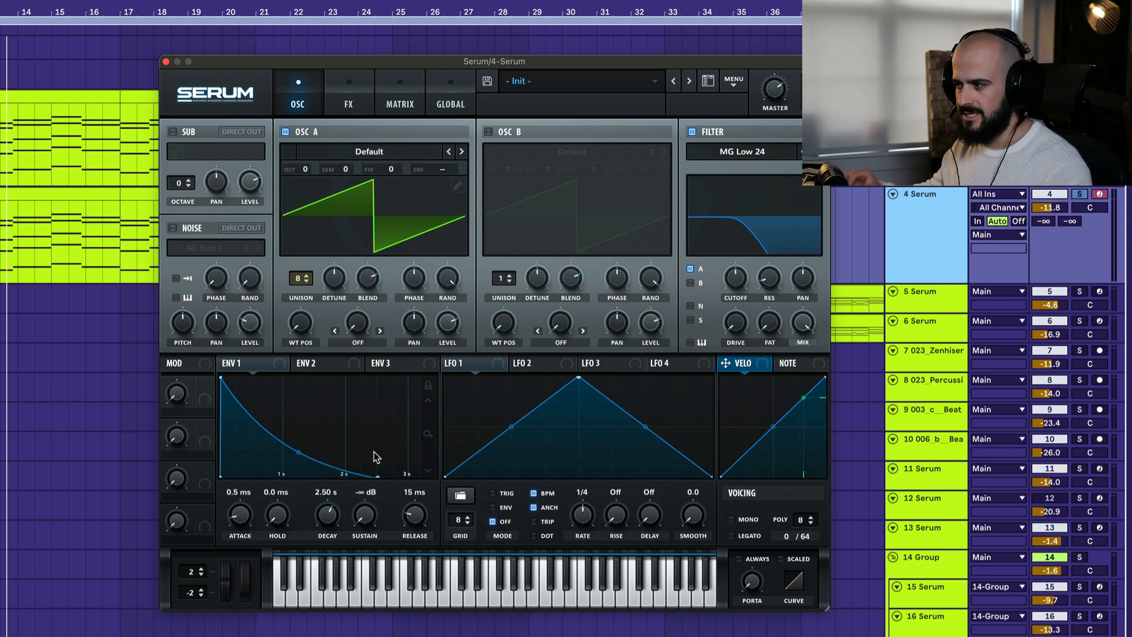
pyautogui.press('space')
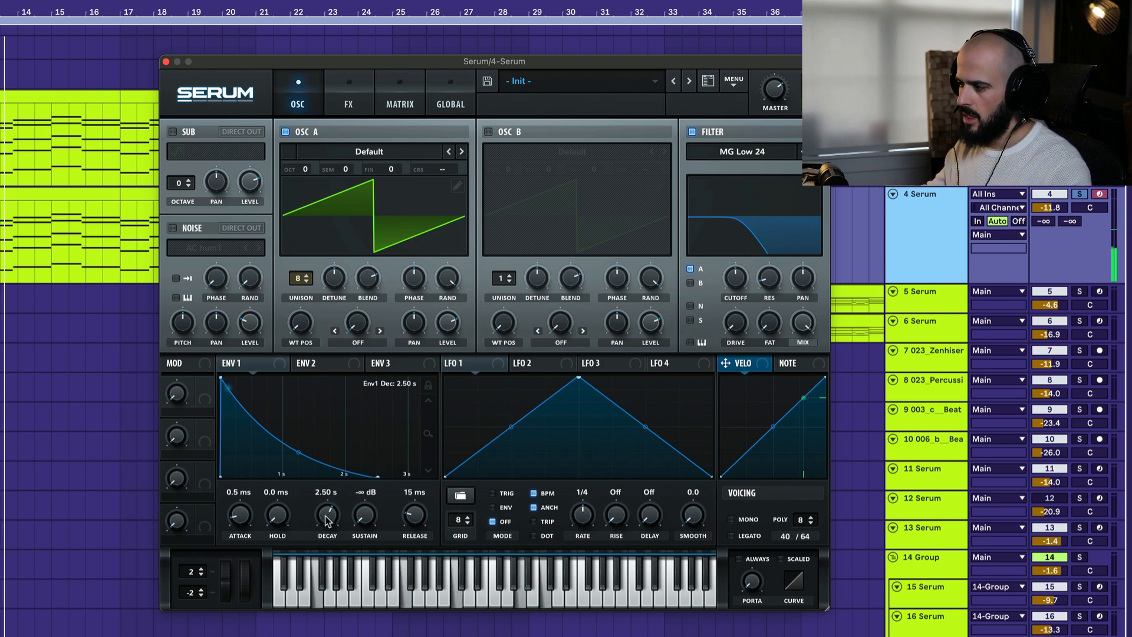
pyautogui.moveTo(345, 508); pyautogui.dragTo(329, 511)
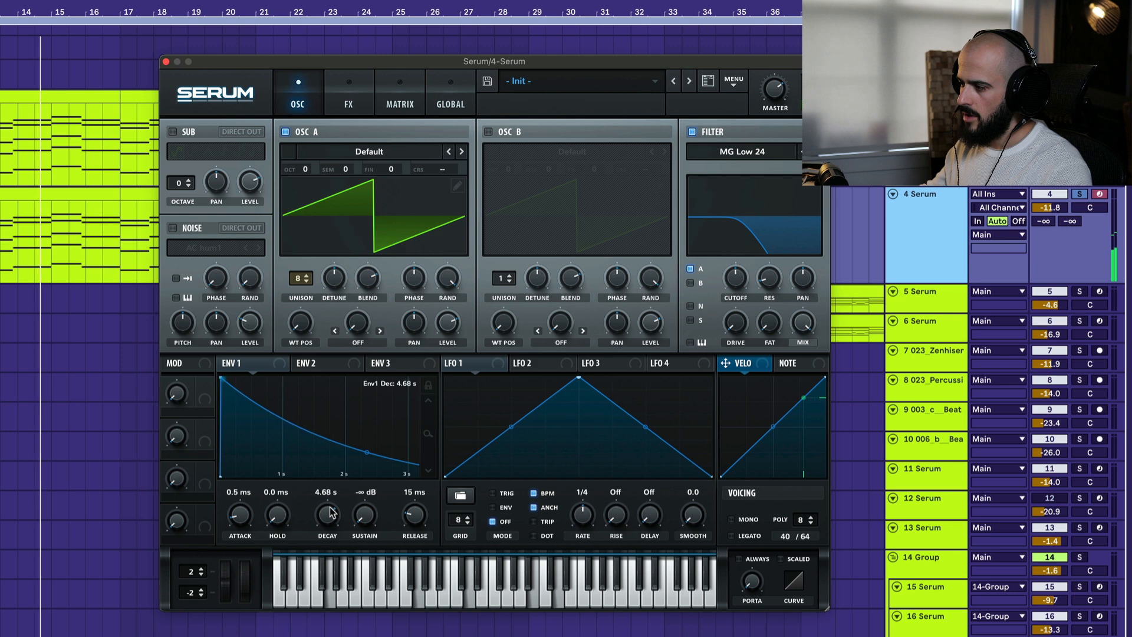
pyautogui.moveTo(240, 519); pyautogui.dragTo(240, 514)
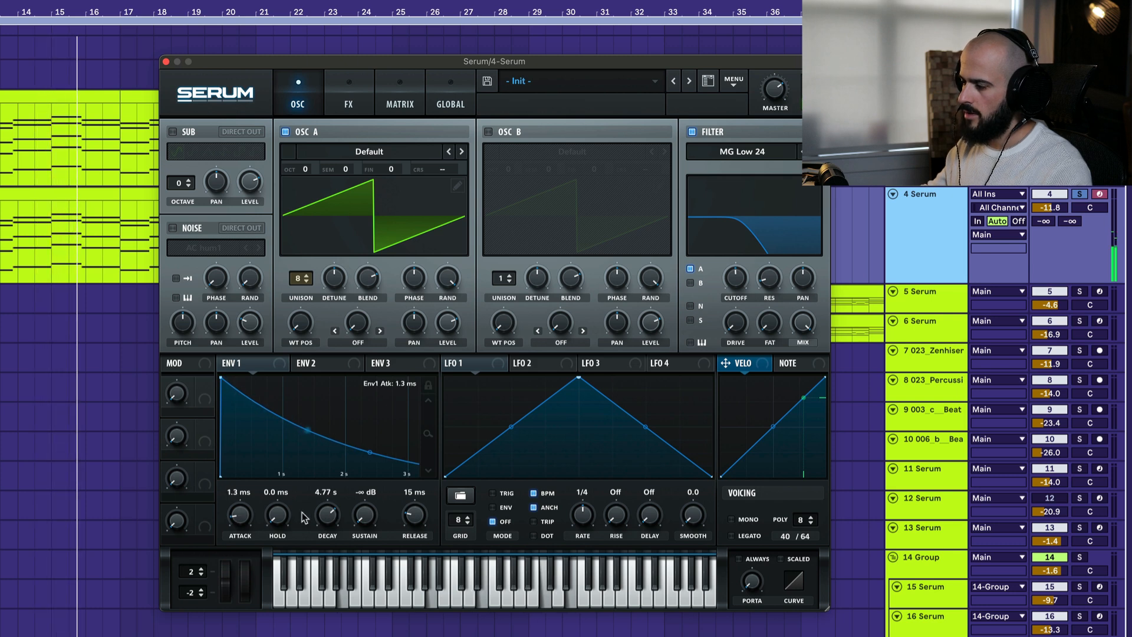
# Lower oscillator A's octave and audition the chord layer
pyautogui.click(348, 94)
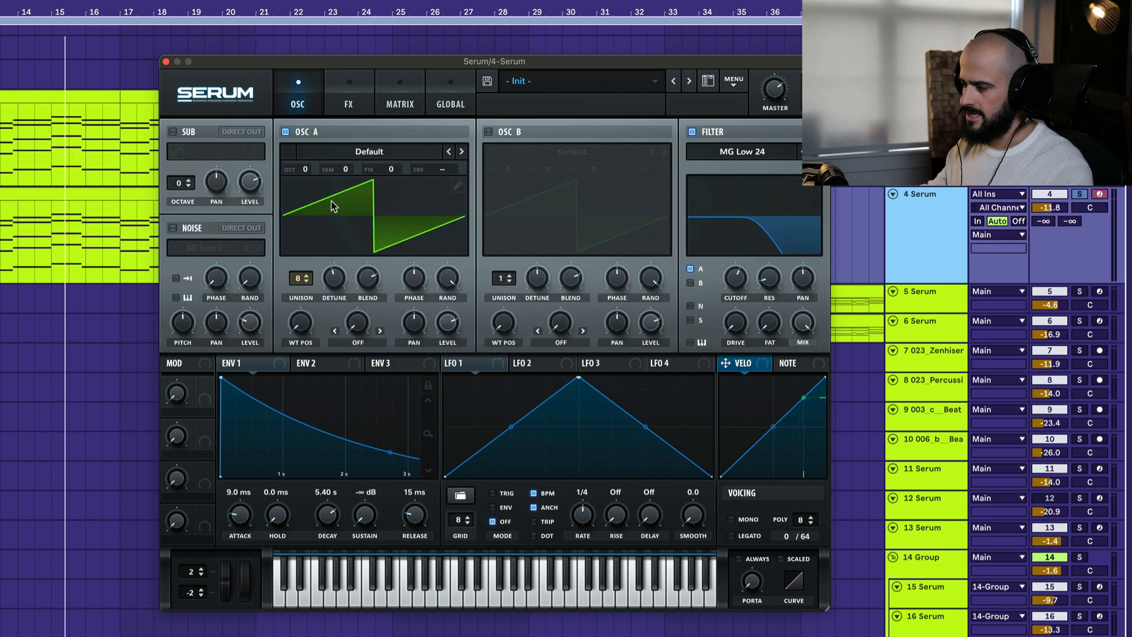
pyautogui.press('space')
pyautogui.moveTo(307, 168); pyautogui.dragTo(307, 179)
pyautogui.press('space')
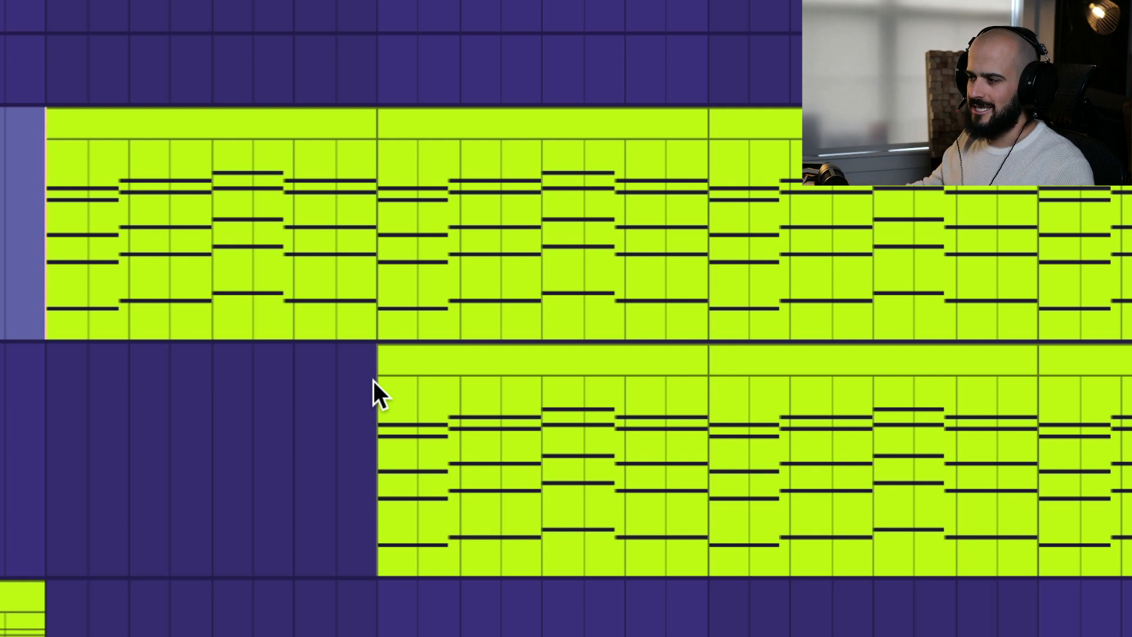
# Play the chords from bar 9 and select the first clip of the second Serum layer
pyautogui.click(56, 368)
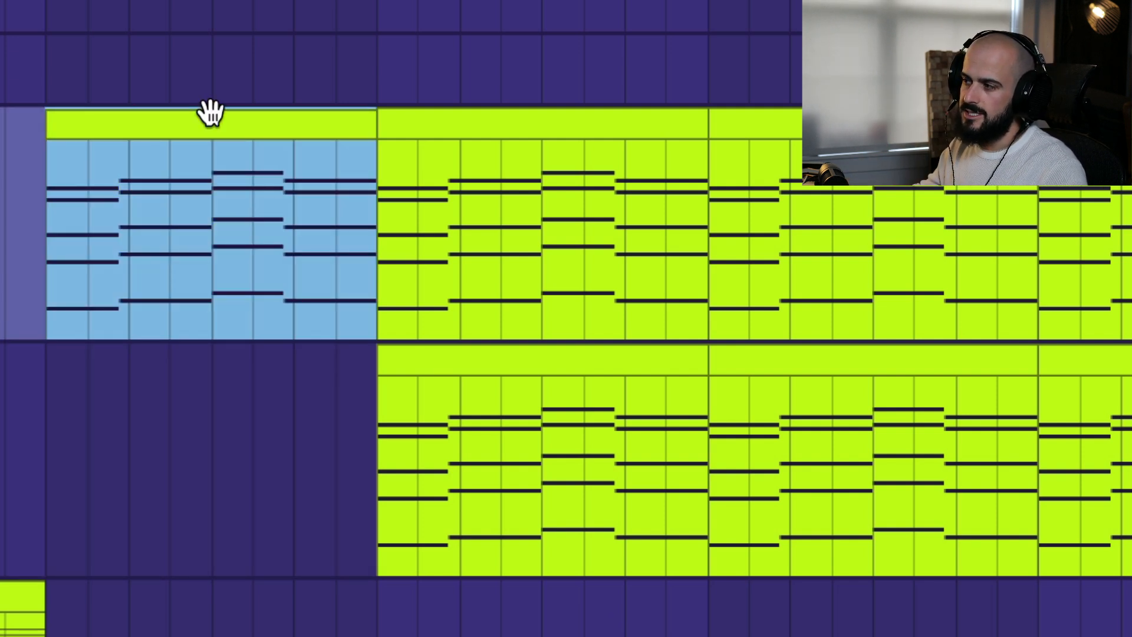
pyautogui.click(52, 177)
pyautogui.press('space')
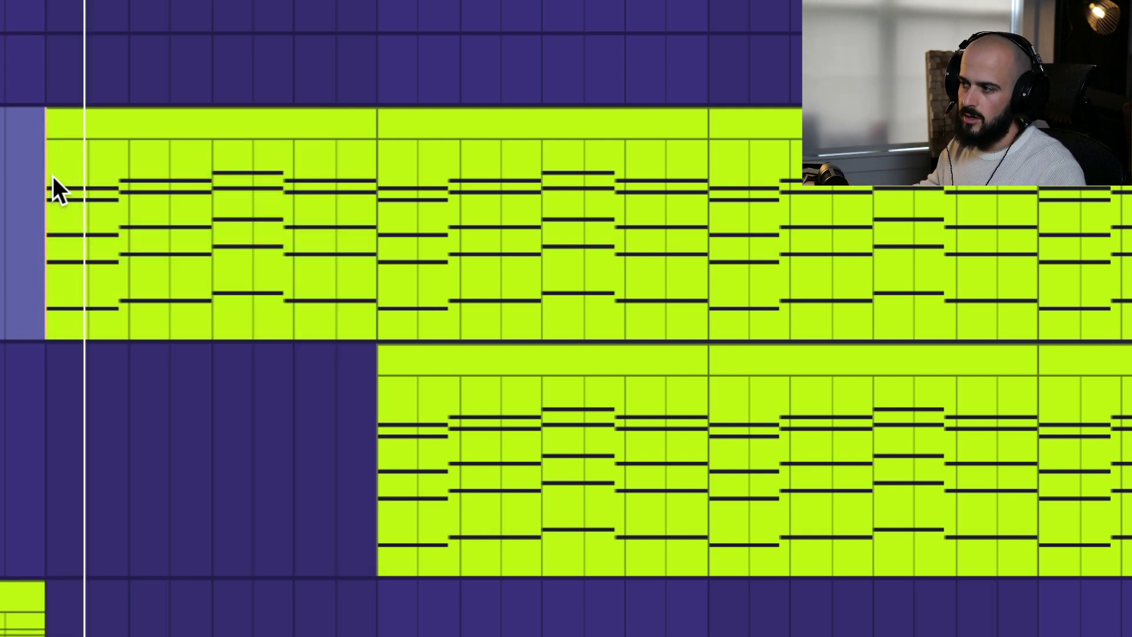
pyautogui.click(418, 429)
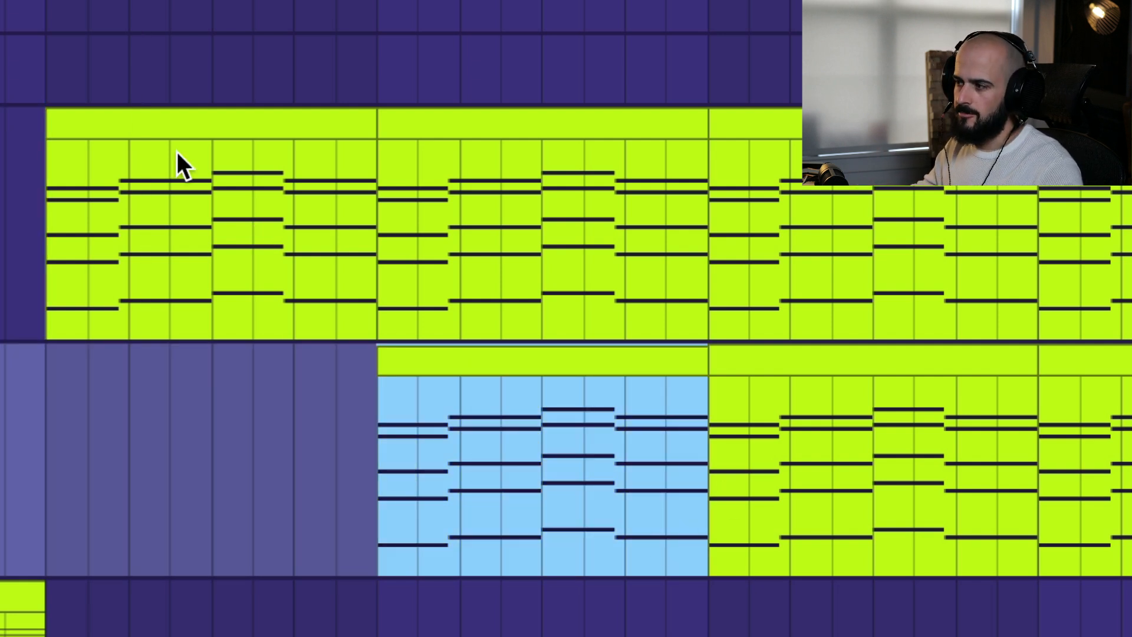
# Play the layered chords from the start of the first chord clip to compare both Serum layers
pyautogui.click(49, 364)
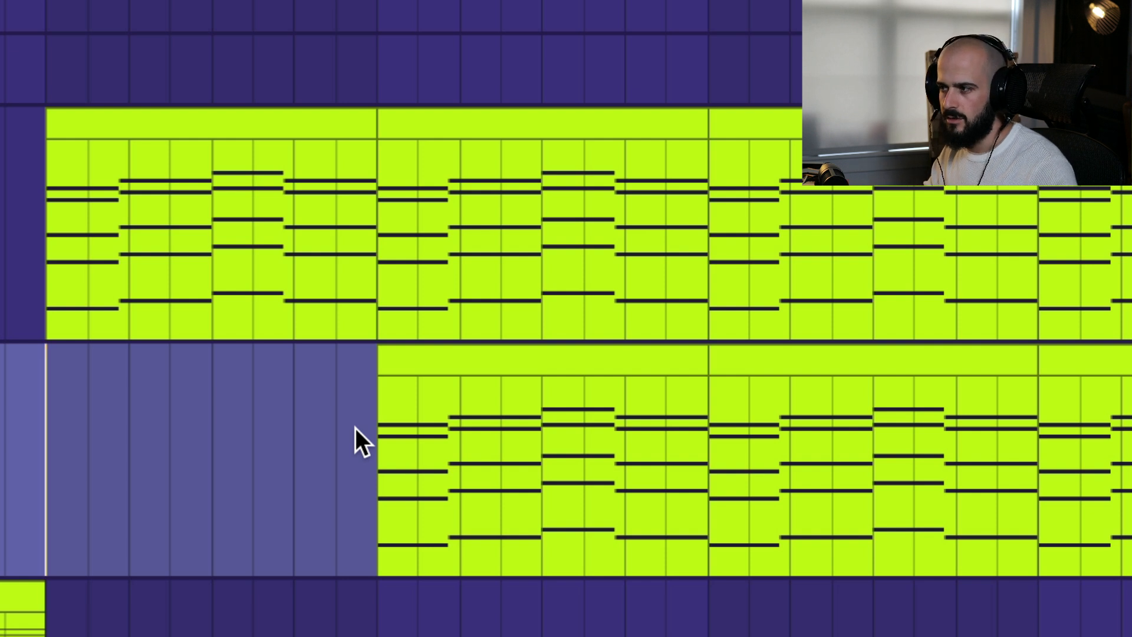
pyautogui.press('space')
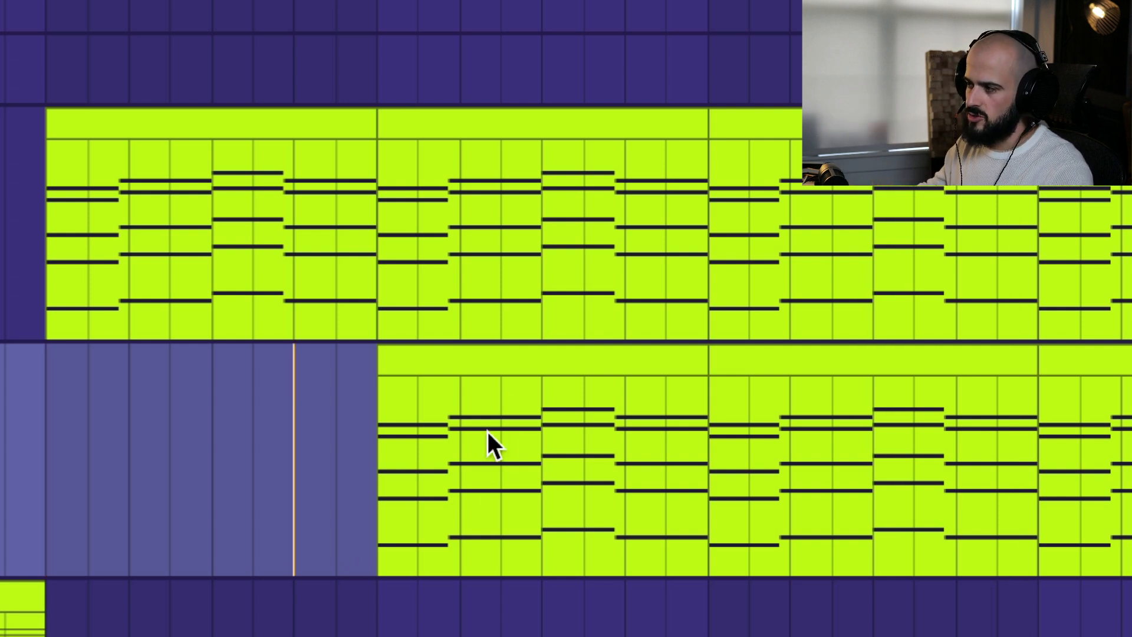
pyautogui.press('space')
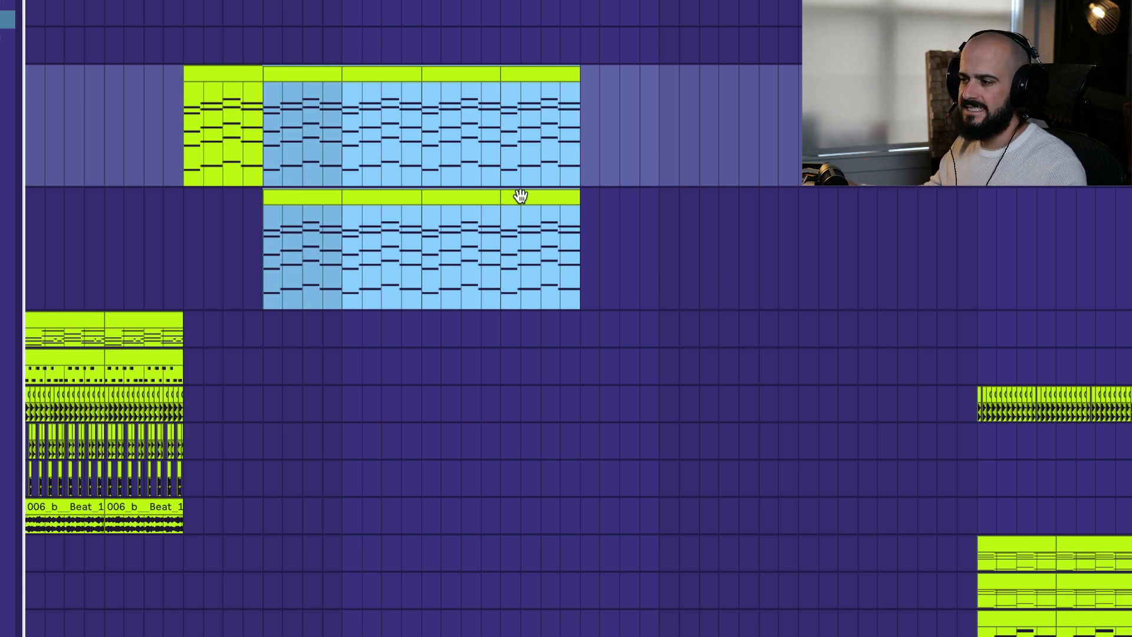
# Copy the two opening clips on the track below the chord layers to directly after the last chord clips
pyautogui.click(181, 336)
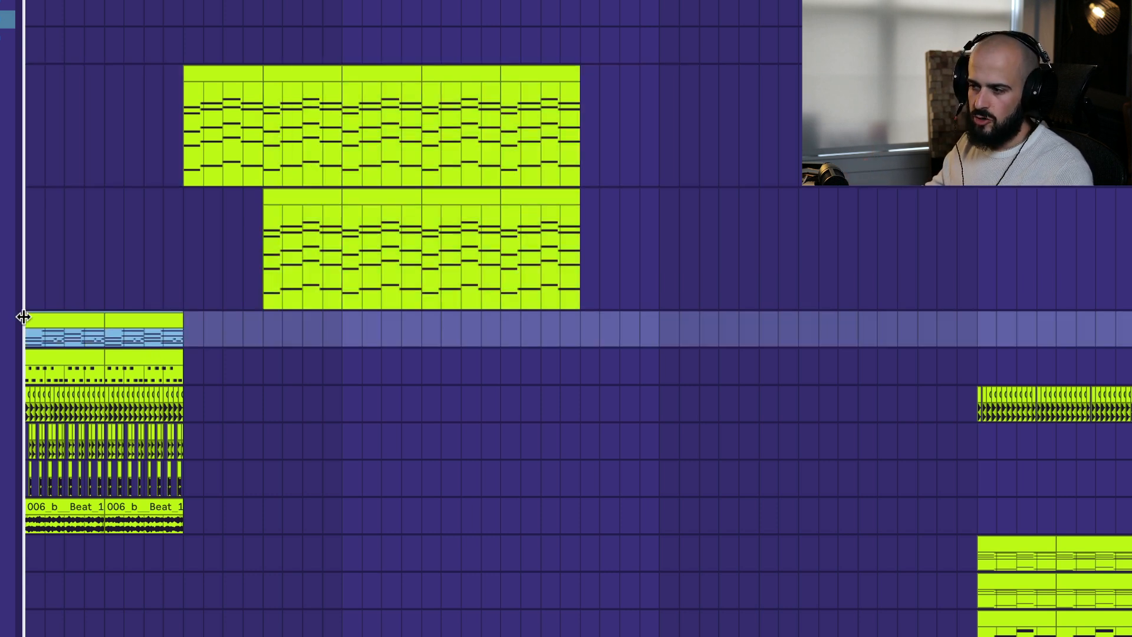
pyautogui.moveTo(36, 318); pyautogui.dragTo(599, 318)
pyautogui.click(543, 333)
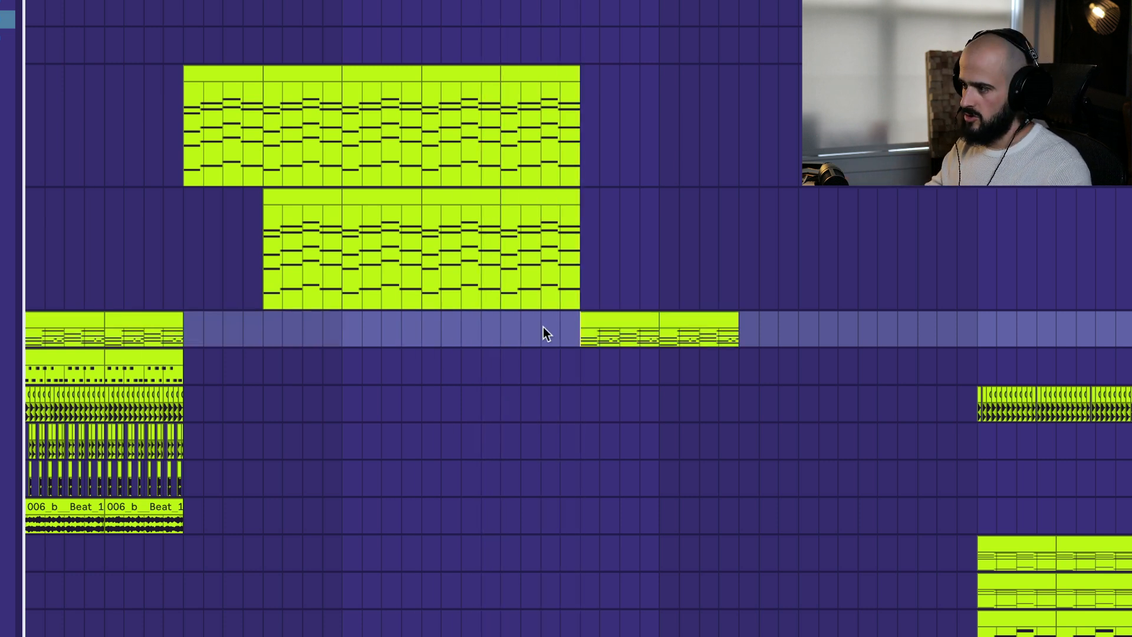
pyautogui.click(602, 292)
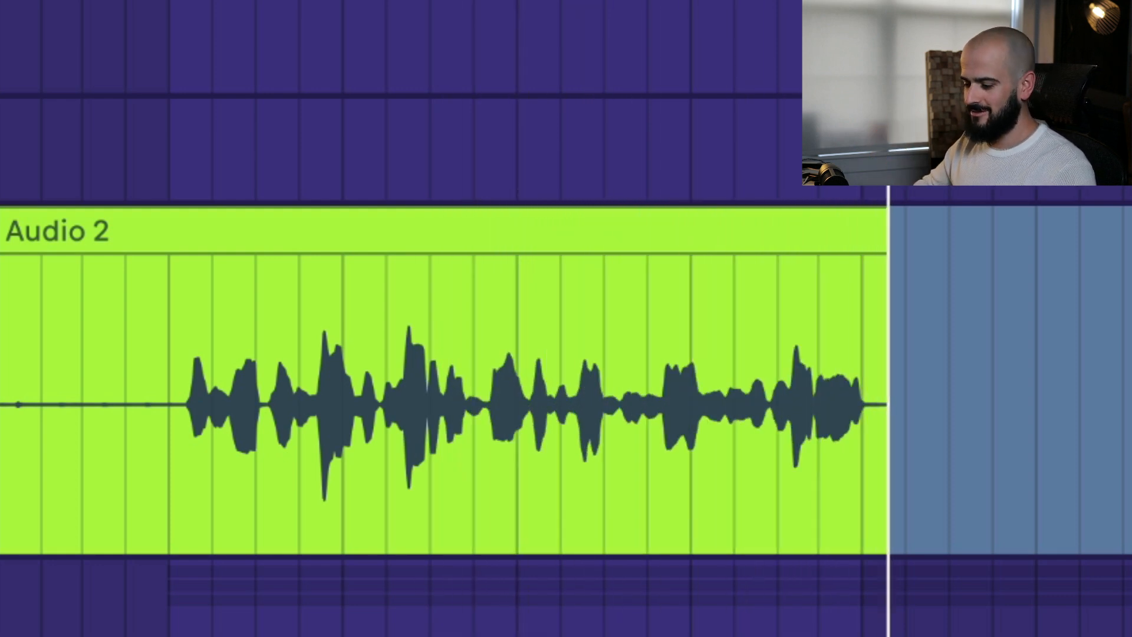
# Audition the Audio 2 and stacked Audio 5 recordings and raise the frequency of EQ Eight's band 4 low-pass
pyautogui.press('space')
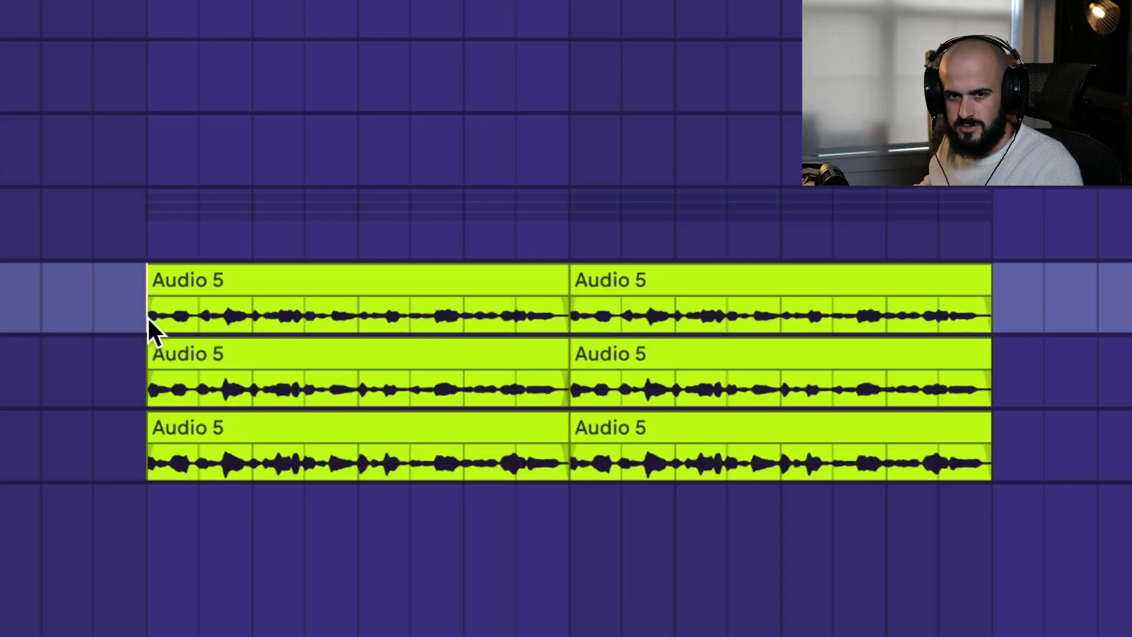
pyautogui.press('space')
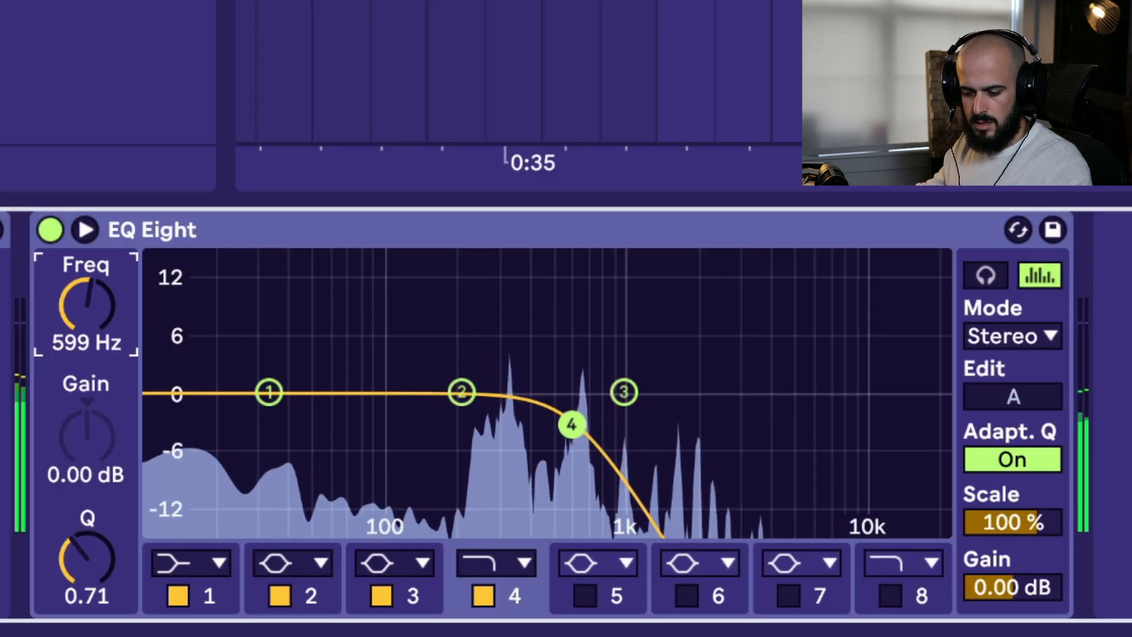
pyautogui.moveTo(87, 305); pyautogui.dragTo(87, 217)
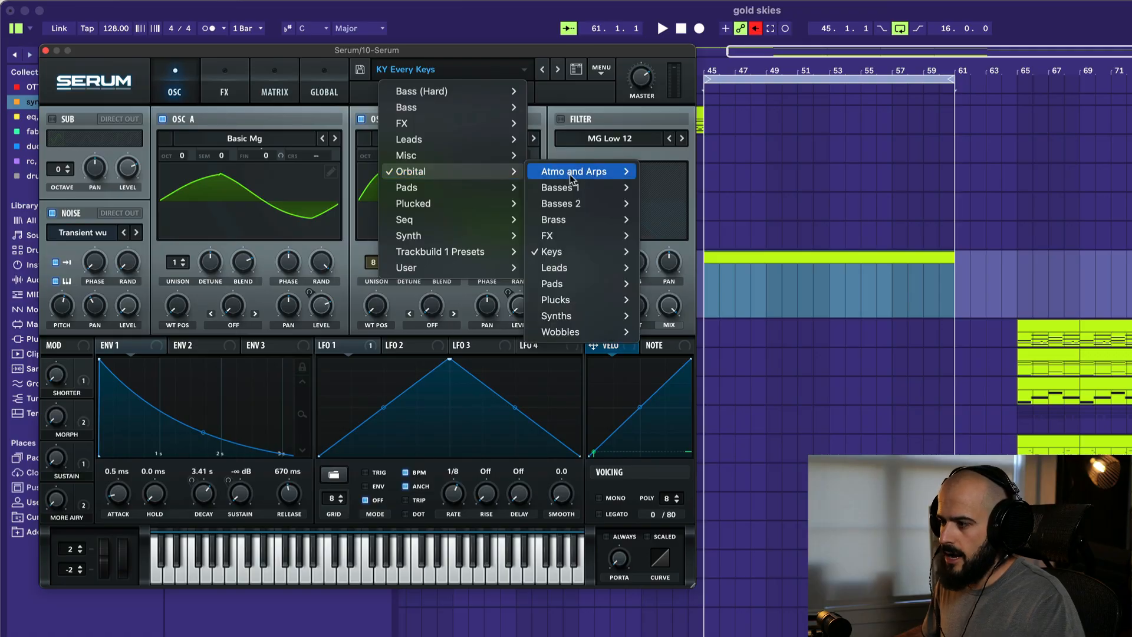
# Choose a keys preset from Serum's Orbital folder and place the four-bar chord clip at bar 45 on its track
pyautogui.moveTo(573, 252)
pyautogui.click(688, 268)
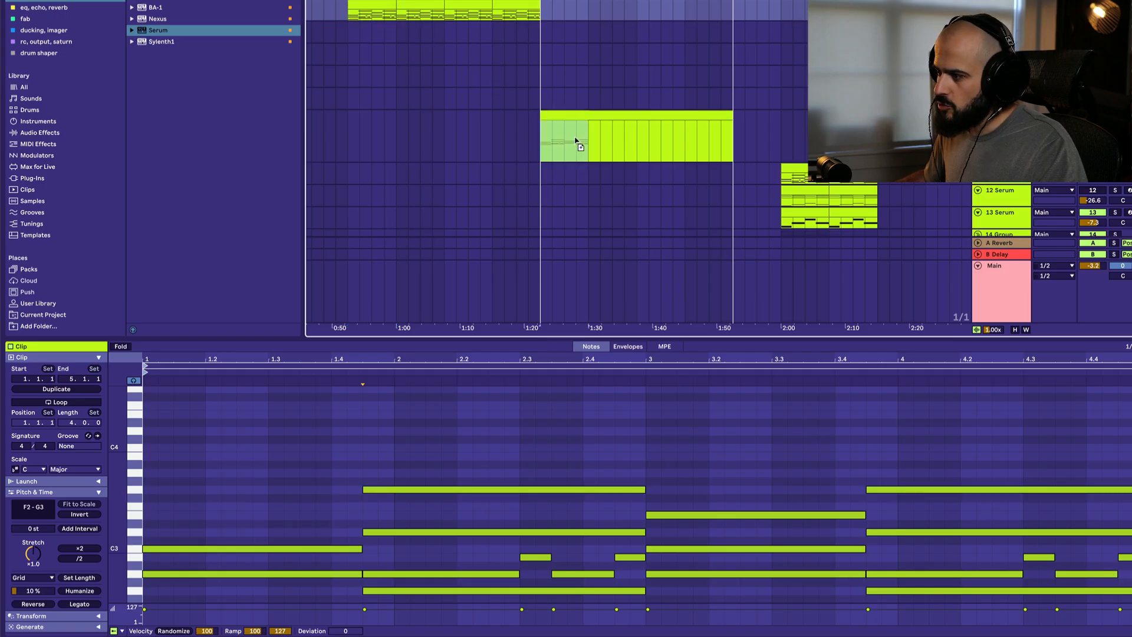
pyautogui.click(568, 139)
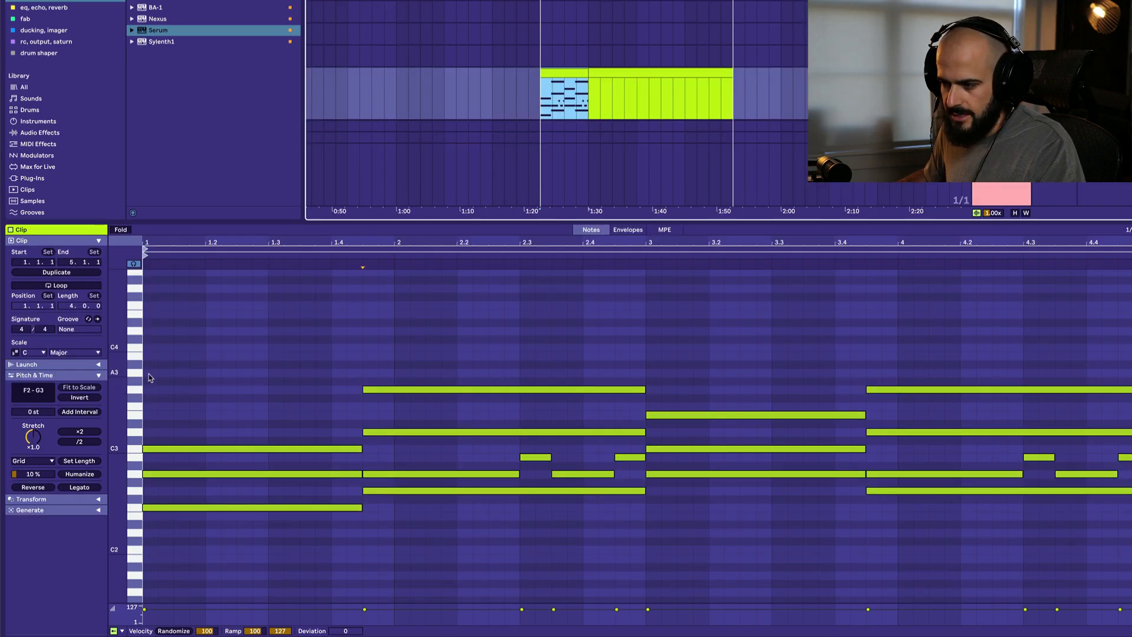
# Add a long A3 note at the start of the chord clip, ending where the second chord begins, and audition it
pyautogui.doubleClick(149, 373)
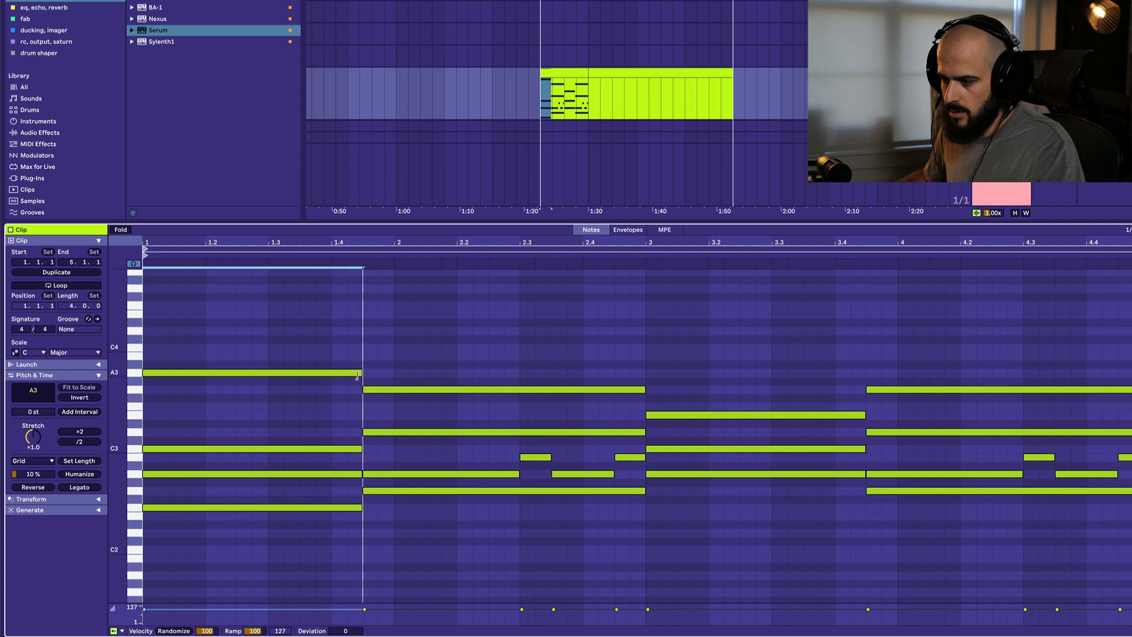
pyautogui.moveTo(357, 376); pyautogui.dragTo(359, 377)
pyautogui.press('space')
pyautogui.press('space')
# Add G3 and A4 notes leading into the second chord and a longer G4 note starting with it
pyautogui.doubleClick(312, 390)
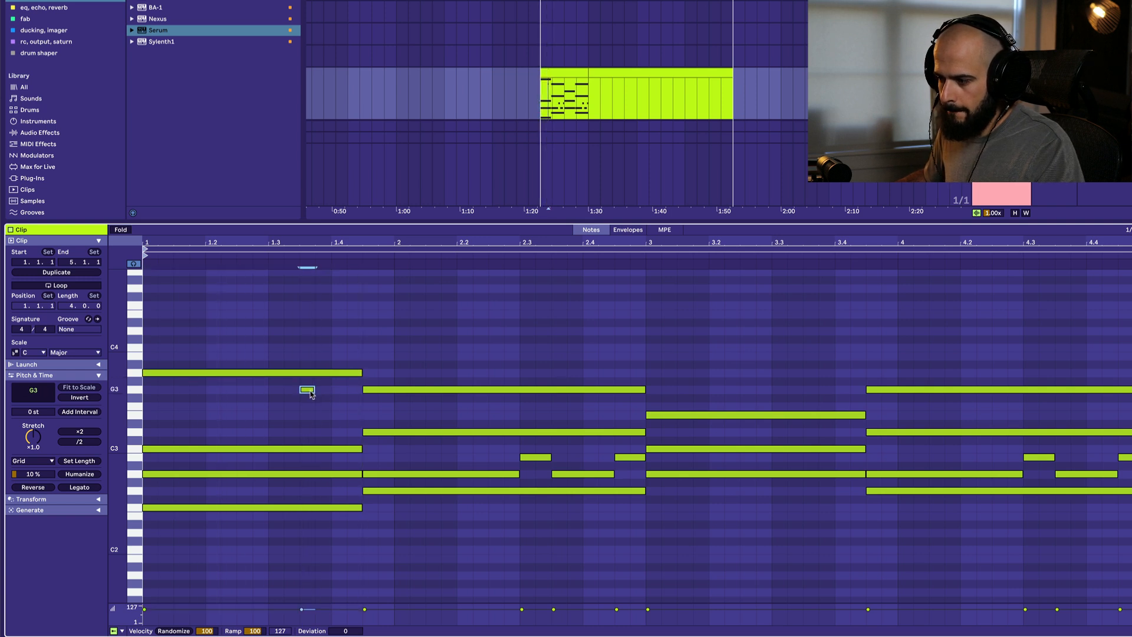
pyautogui.doubleClick(341, 290)
pyautogui.scroll(1, 341, 295)
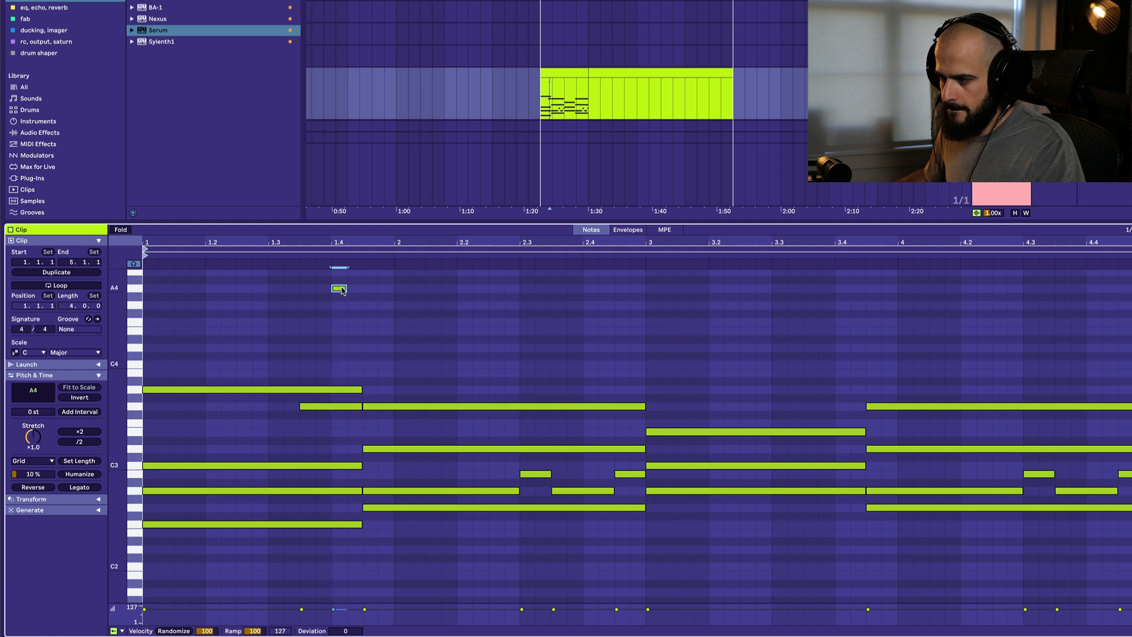
pyautogui.doubleClick(370, 305)
pyautogui.moveTo(378, 304); pyautogui.dragTo(398, 308)
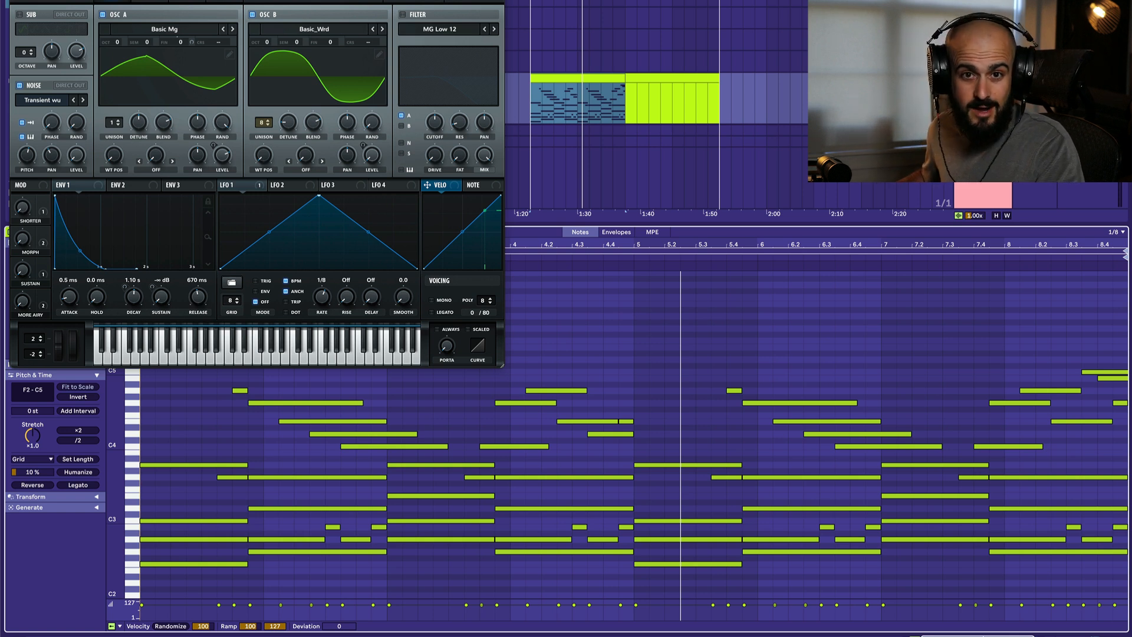
# Play back the eight-bar chord and melody clip and hide the Serum window
pyautogui.press('space')
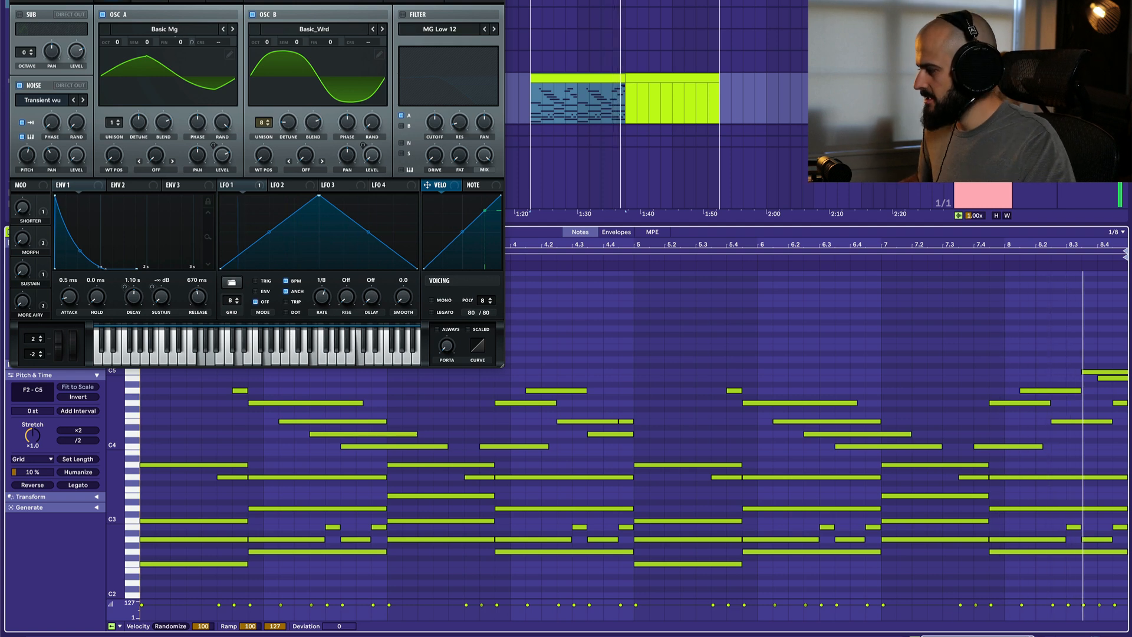
pyautogui.press('space')
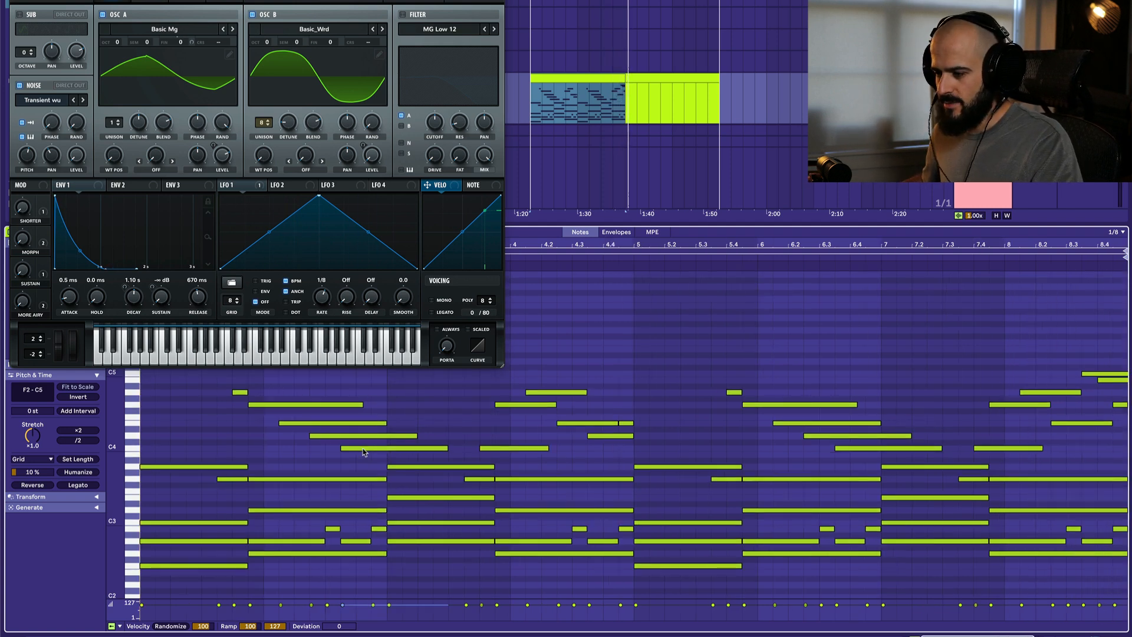
pyautogui.hotkey('ctrl', 'alt', 'p')
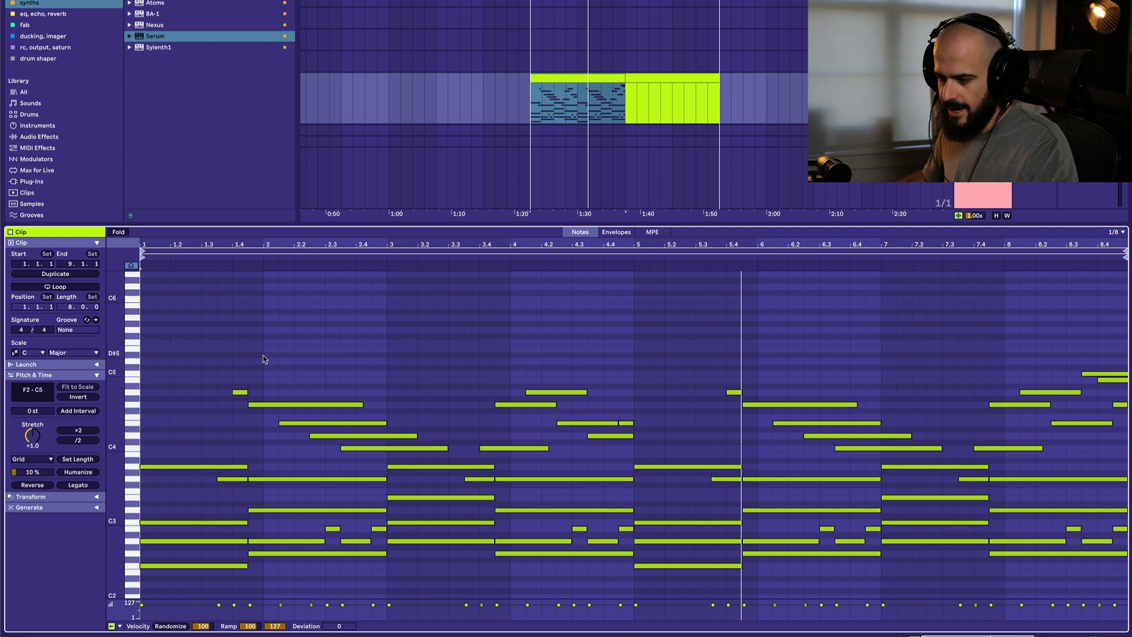
# Copy the clip's melody notes from G3 to C5 and insert a new MIDI track below track 15 Serum
pyautogui.moveTo(157, 295); pyautogui.dragTo(1108, 460)
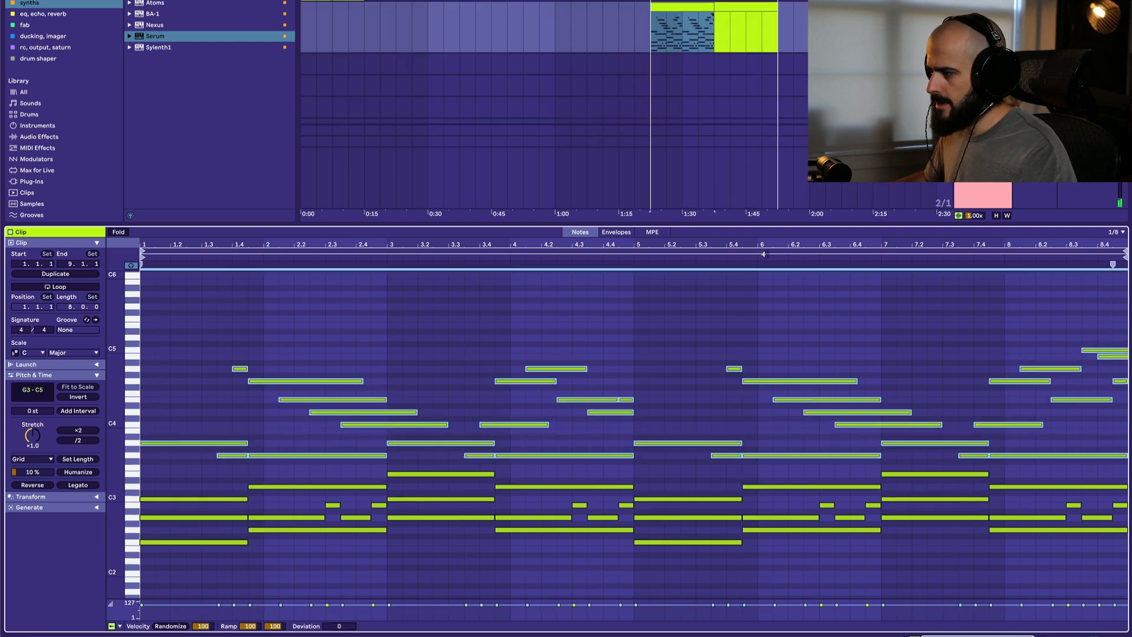
pyautogui.moveTo(725, 224); pyautogui.dragTo(731, 499)
pyautogui.scroll(3, 778, 295)
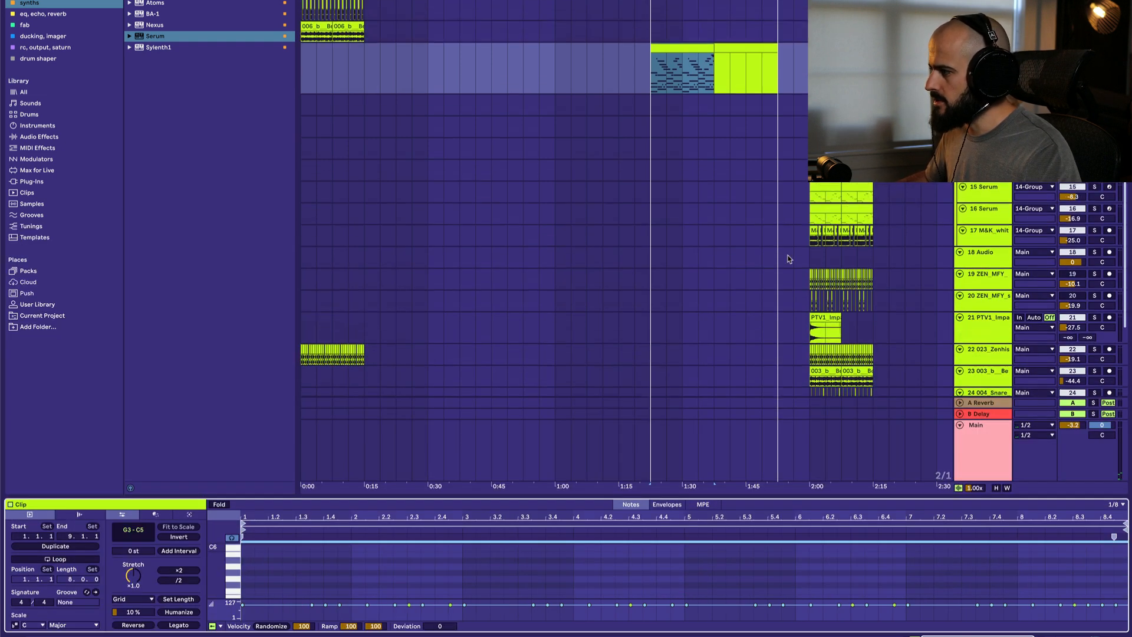
pyautogui.scroll(3, 729, 176)
pyautogui.hotkey('ctrl', 'shift', 't')
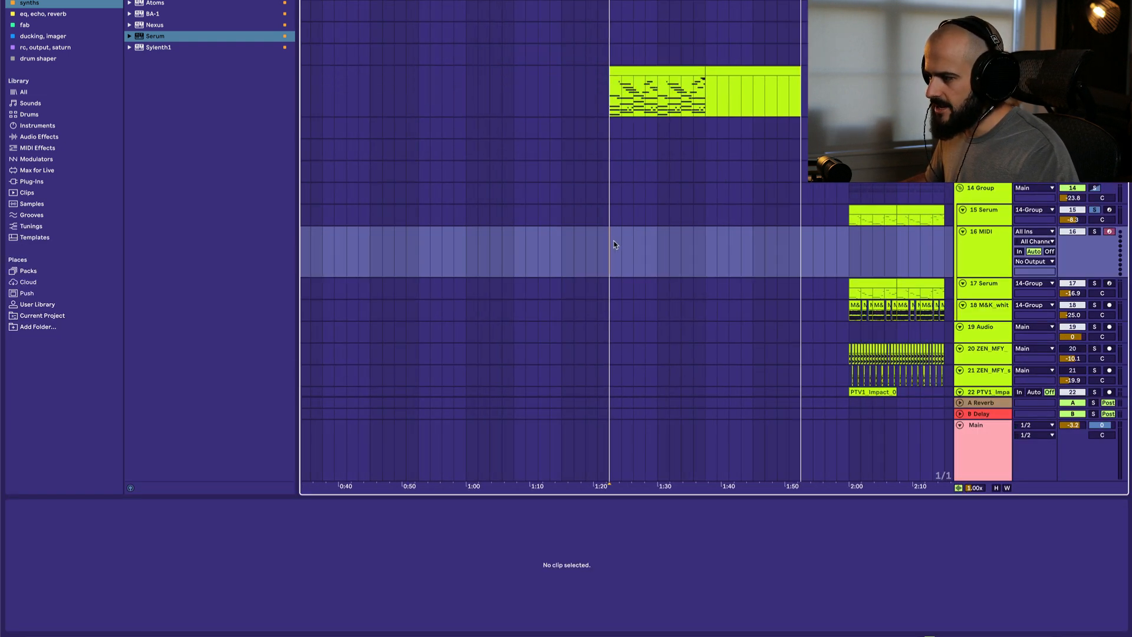
# Create an empty 16-bar MIDI clip from bar 45 on the new track and paste the melody notes into it
pyautogui.hotkey('ctrl', 'shift', 'm')
pyautogui.moveTo(620, 231); pyautogui.dragTo(792, 233)
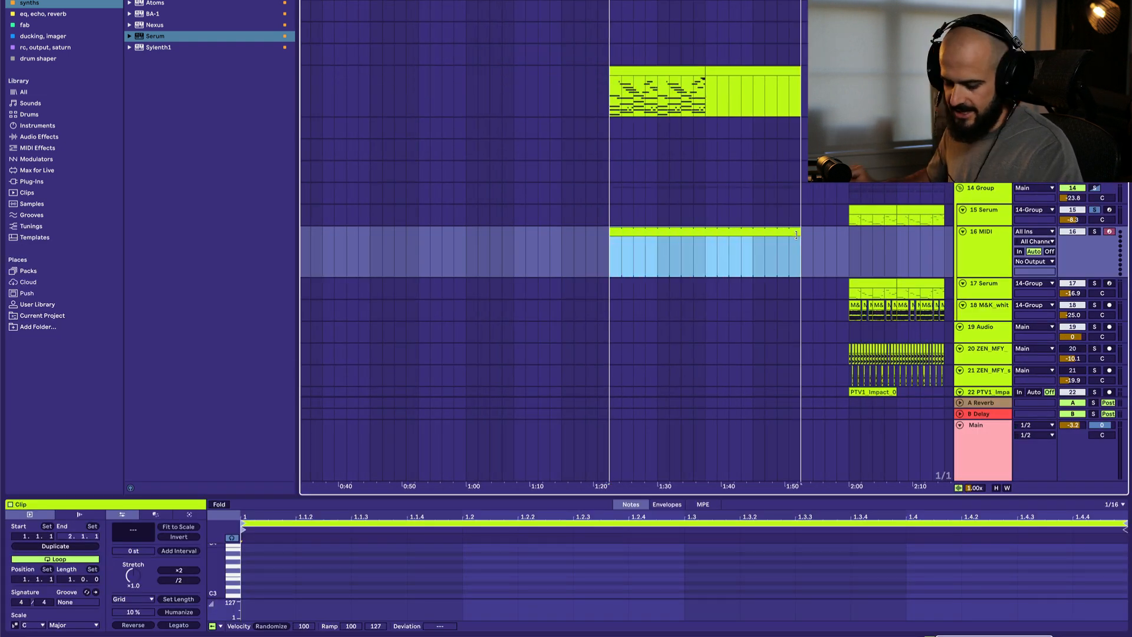
pyautogui.hotkey('ctrl', 'l')
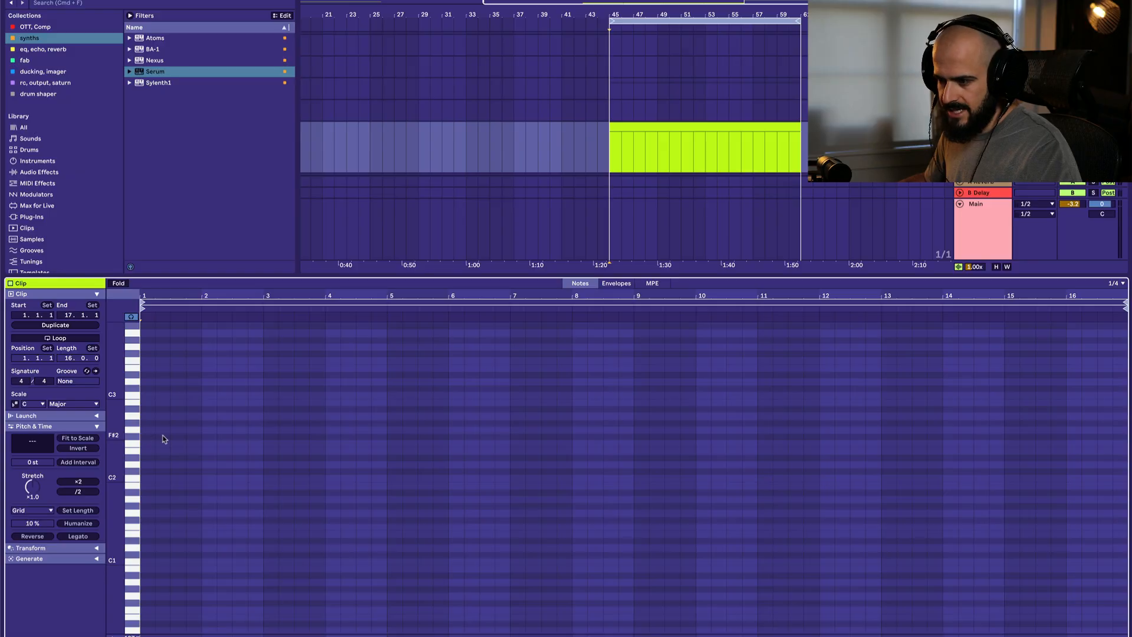
pyautogui.hotkey('ctrl', 'v')
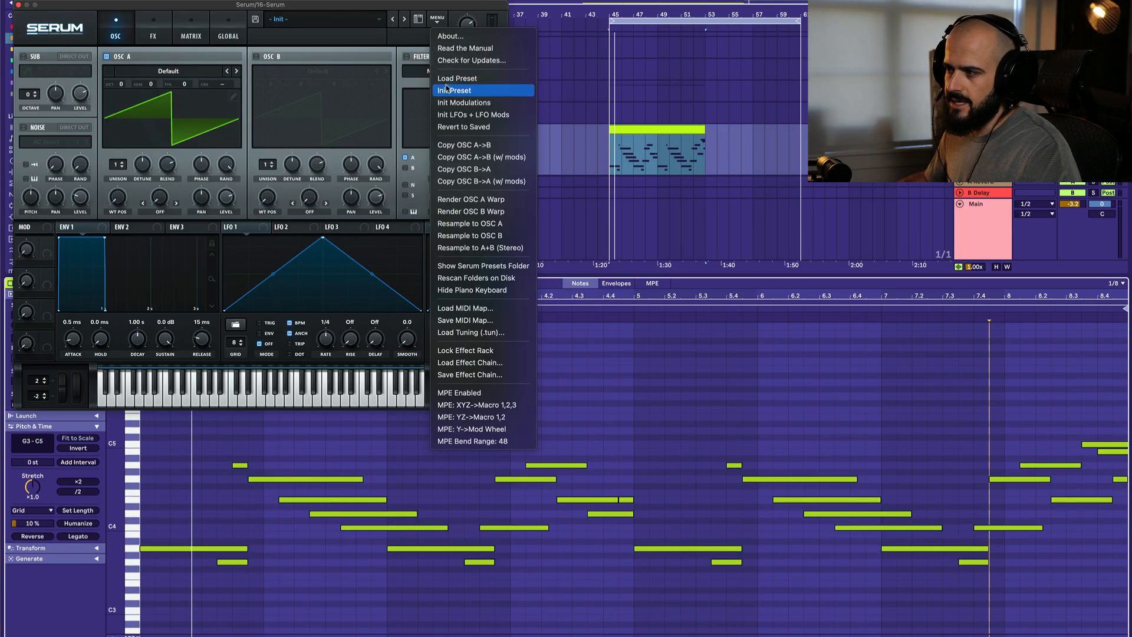
# Initialize the preset of the new track's Serum and set oscillator A's wavetable to MB Saw
pyautogui.click(447, 88)
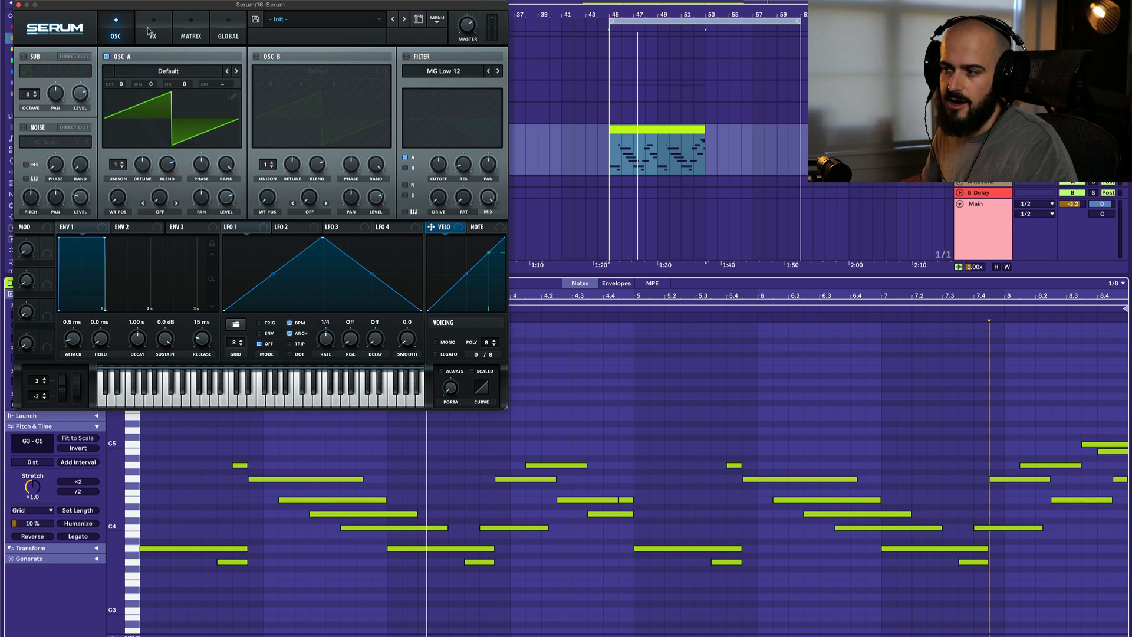
pyautogui.click(208, 71)
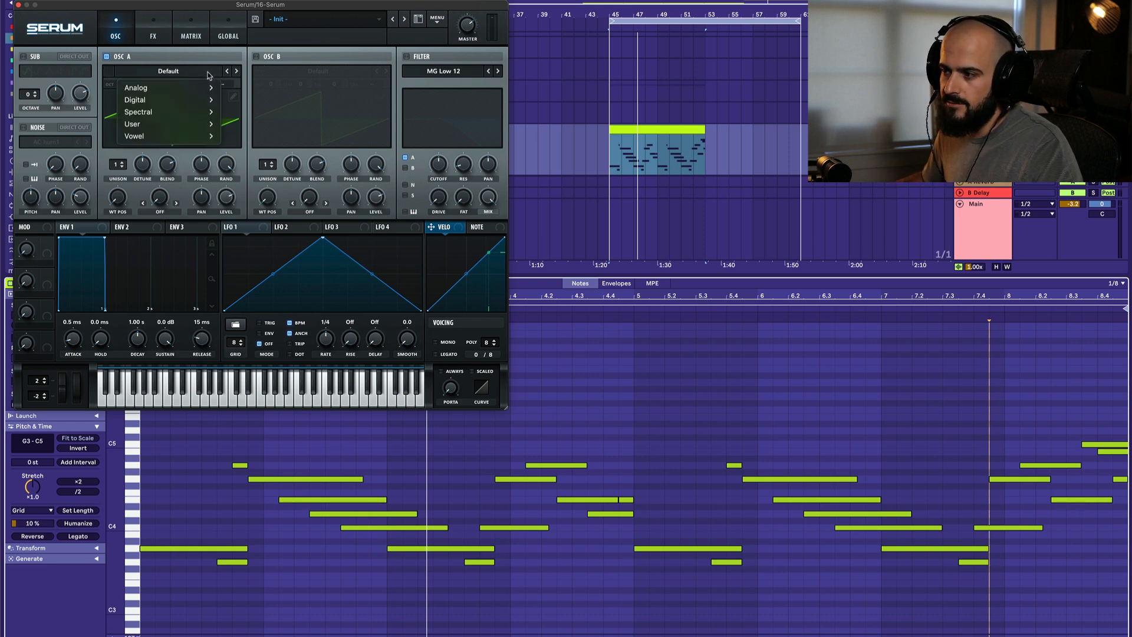
pyautogui.moveTo(209, 87)
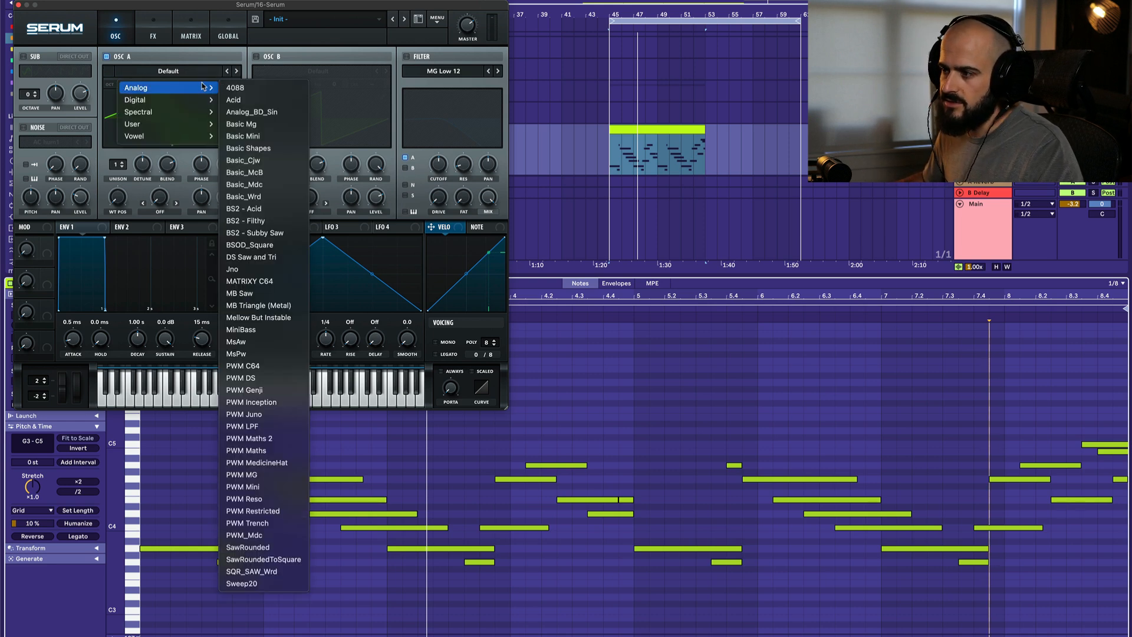
pyautogui.click(250, 295)
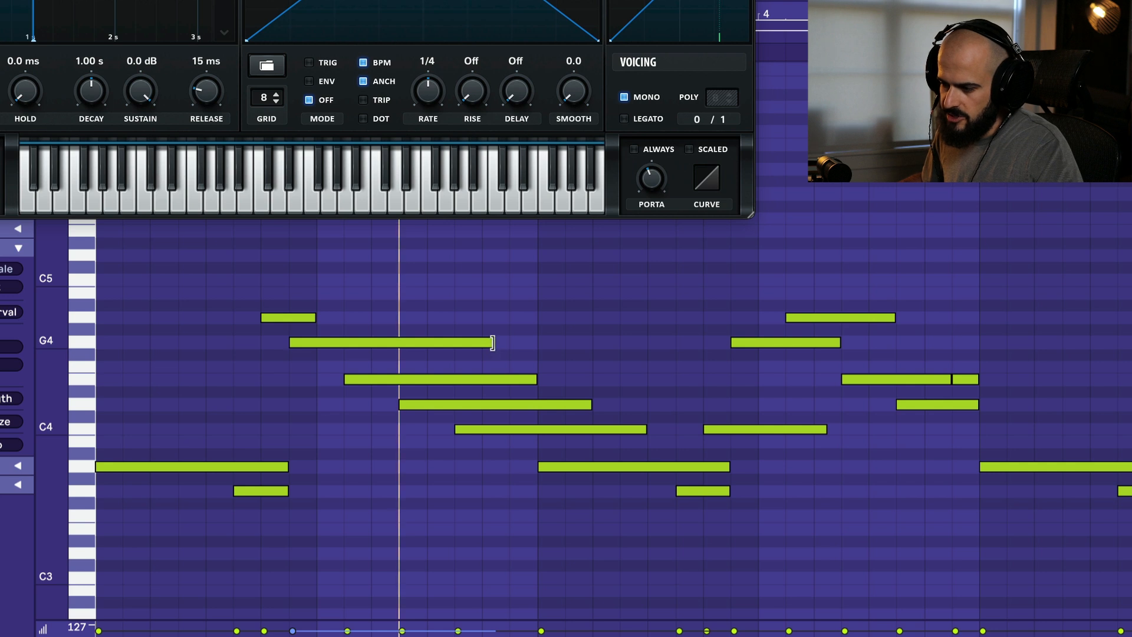
# Shorten the overlapping melody notes in the opening bars, including G4, E4 and D4, and audition the result
pyautogui.moveTo(492, 343); pyautogui.dragTo(316, 348)
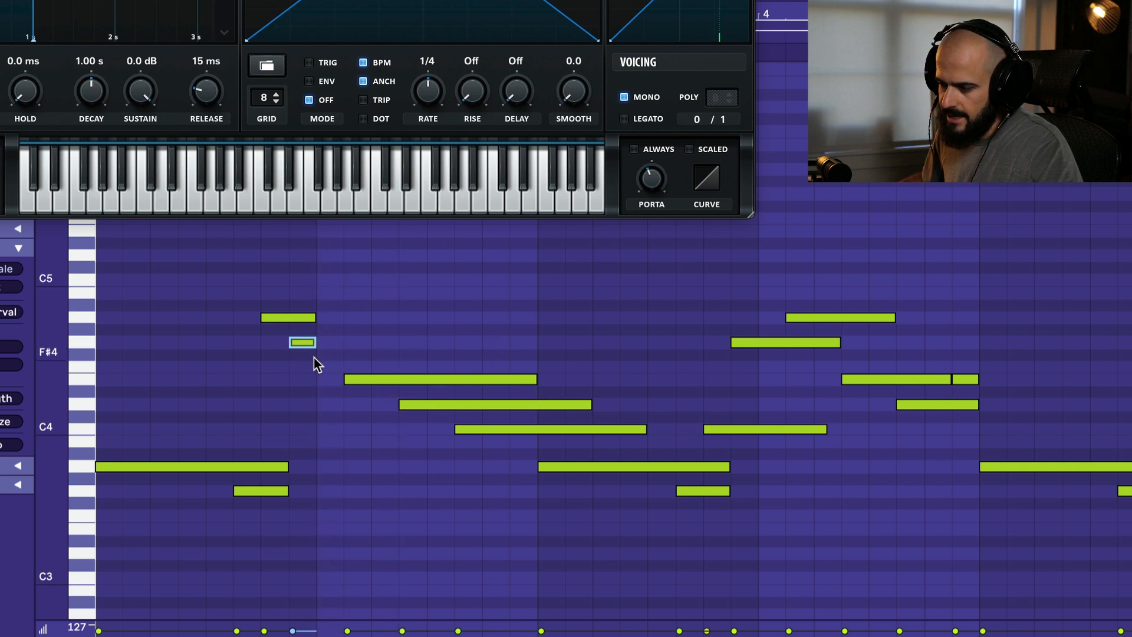
pyautogui.moveTo(536, 380); pyautogui.dragTo(425, 379)
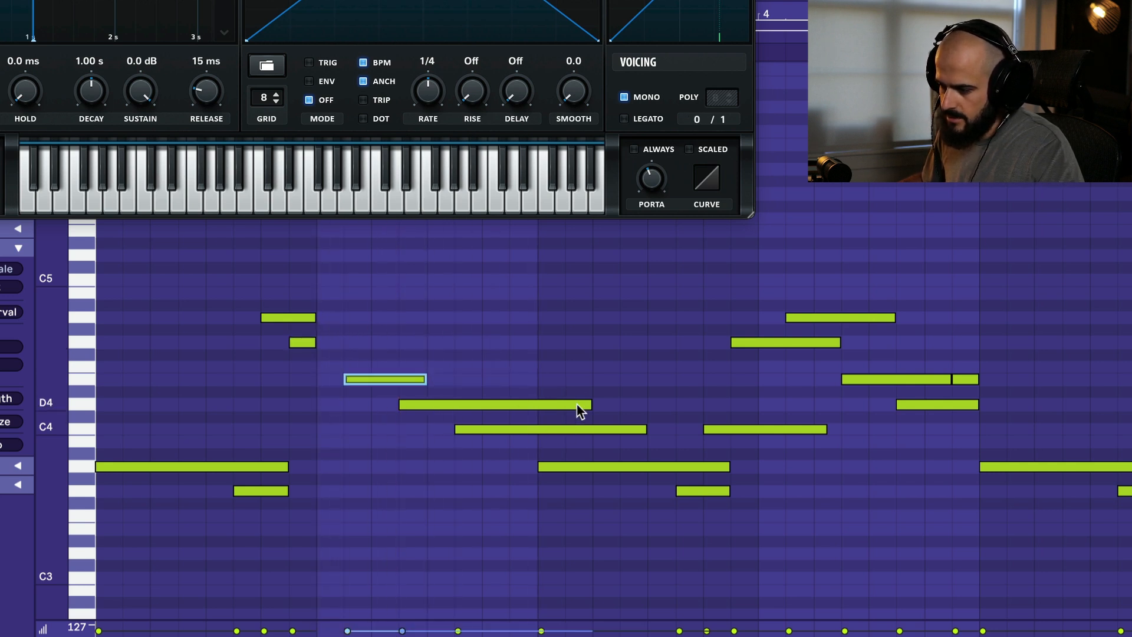
pyautogui.moveTo(588, 403); pyautogui.dragTo(453, 405)
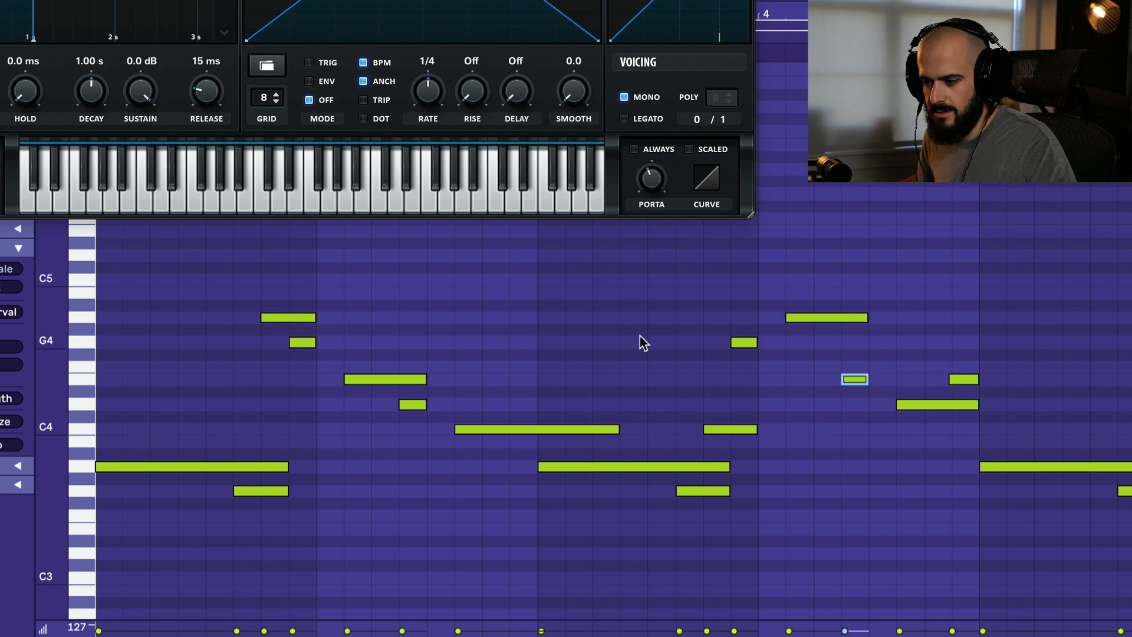
pyautogui.press('space')
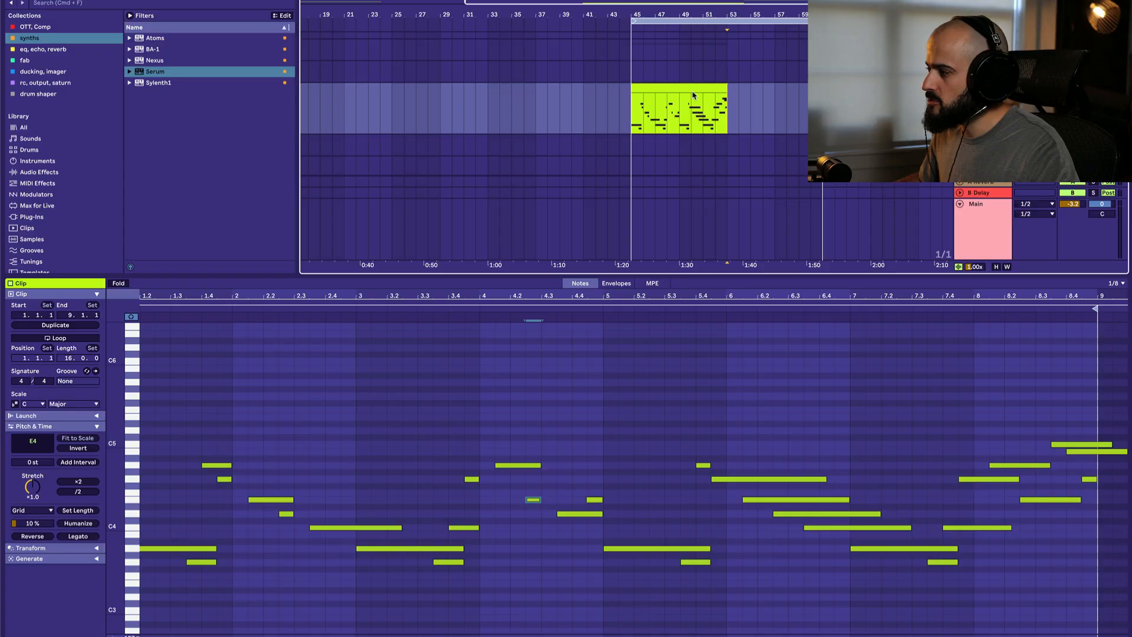
# Duplicate the melody's Serum track and draw a 25% pulse wave into frame 1 of the copy's oscillator A wavetable
pyautogui.rightClick(988, 88)
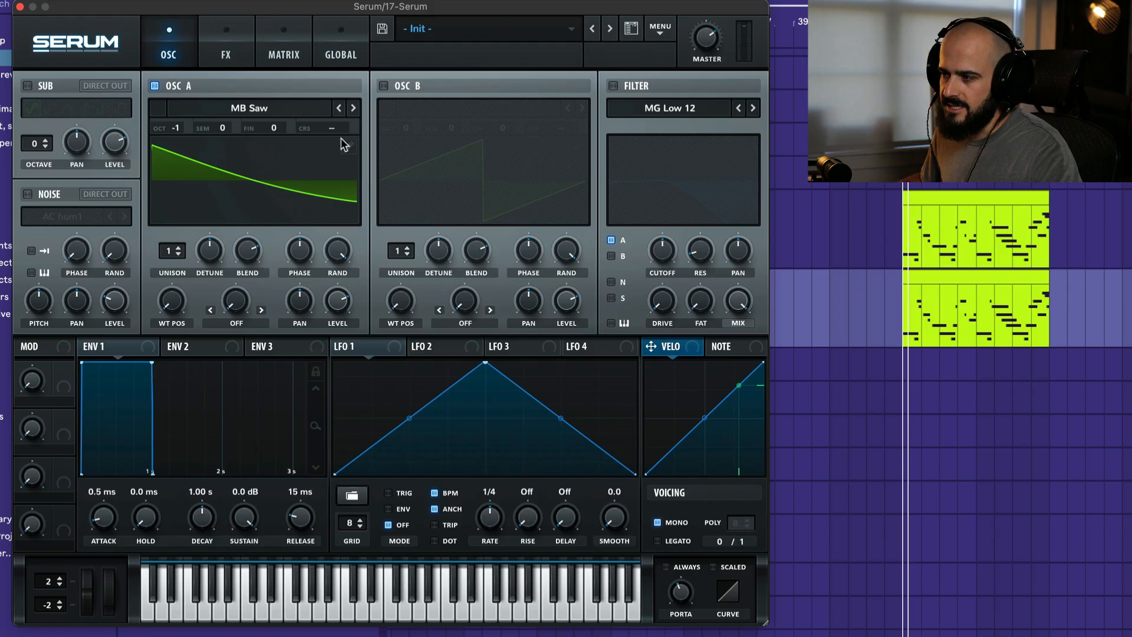
pyautogui.click(344, 144)
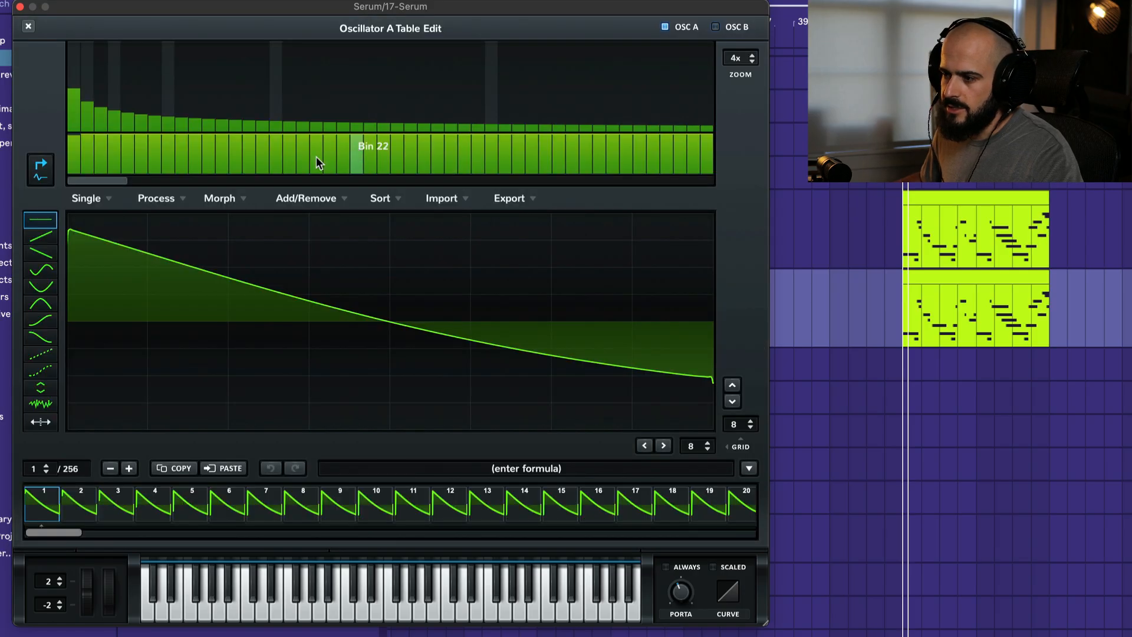
pyautogui.click(111, 226)
pyautogui.moveTo(111, 225)
pyautogui.mouseDown()
pyautogui.moveTo(123, 214)
pyautogui.moveTo(183, 220)
pyautogui.moveTo(257, 316)
pyautogui.moveTo(274, 423)
pyautogui.moveTo(732, 492)
pyautogui.mouseUp()
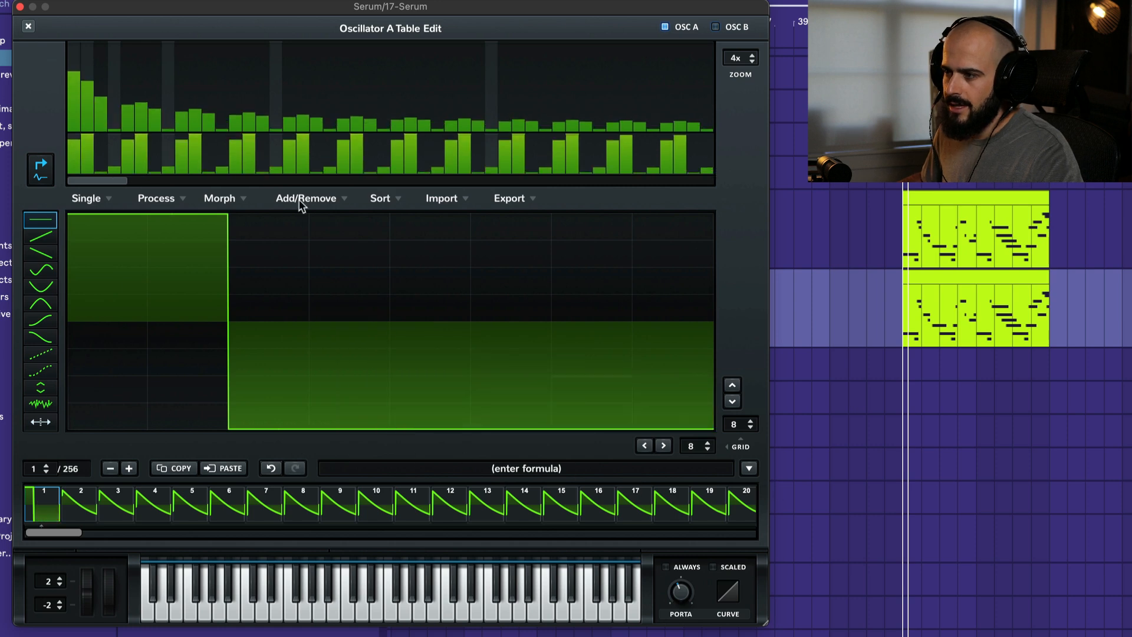
# Set the pulse layer's oscillator A to 7 unison voices and octave 0, auditioning the layered melody
pyautogui.click(28, 27)
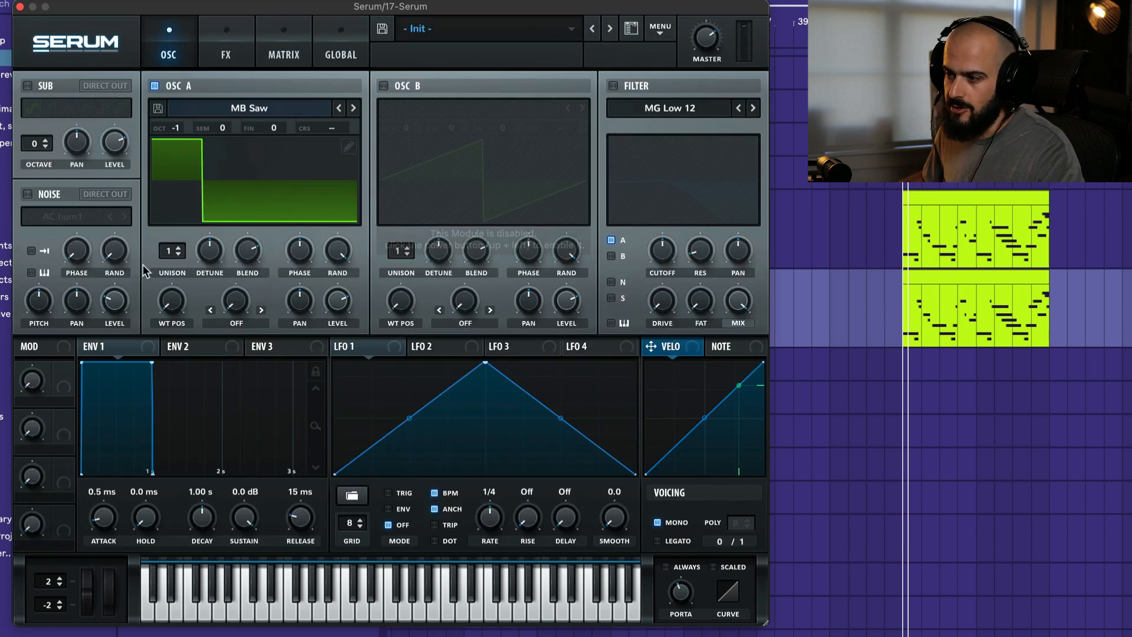
pyautogui.moveTo(172, 251); pyautogui.dragTo(160, 164)
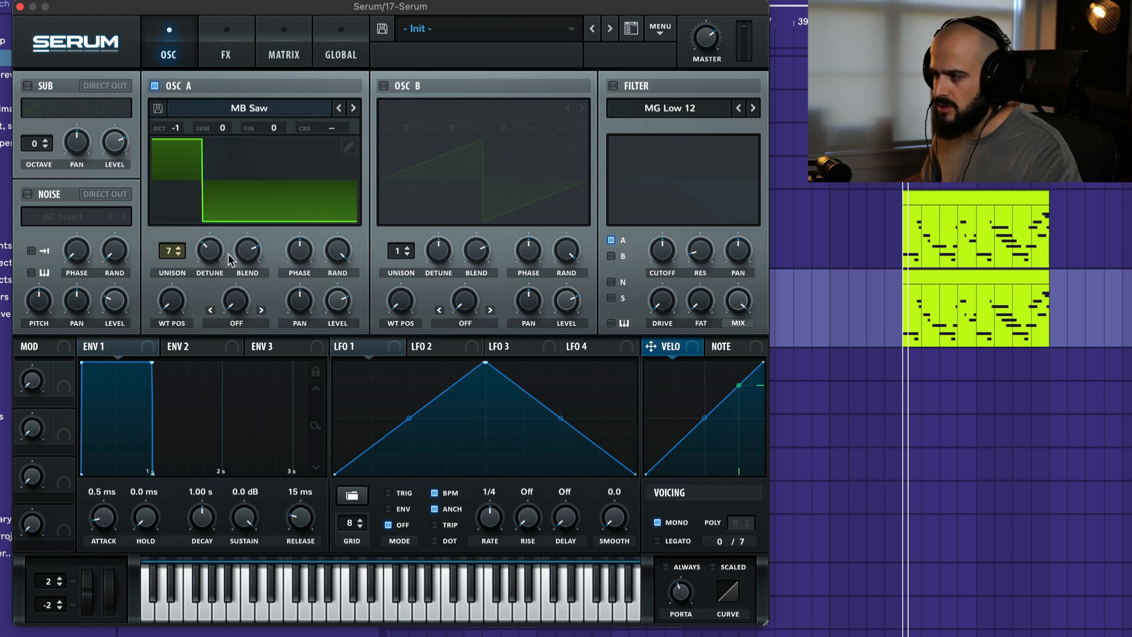
pyautogui.press('space')
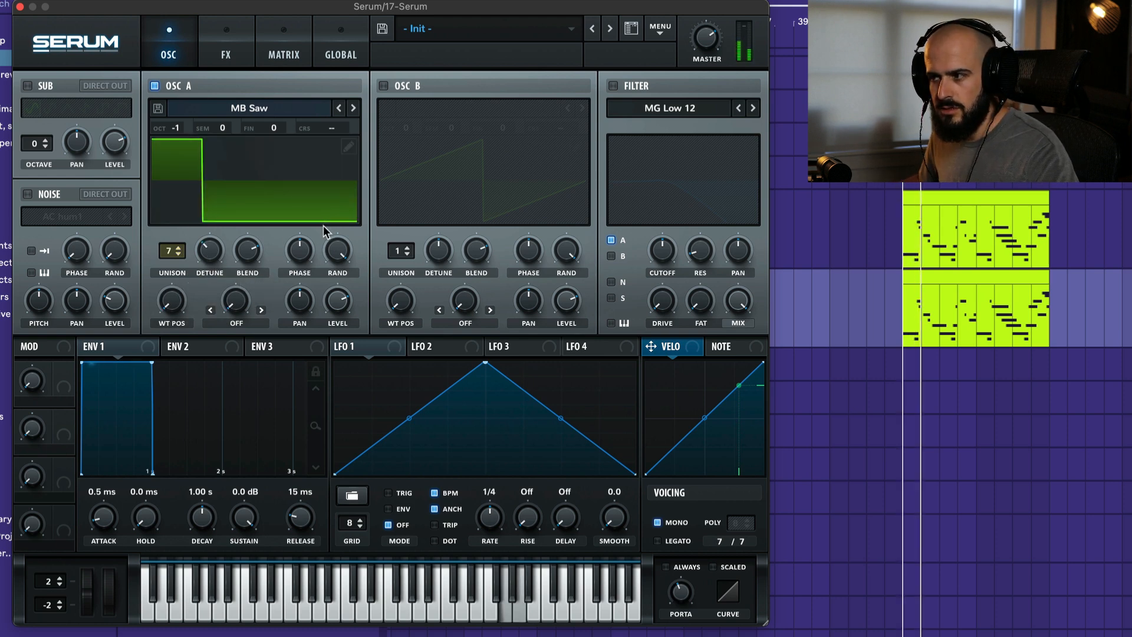
pyautogui.press('space')
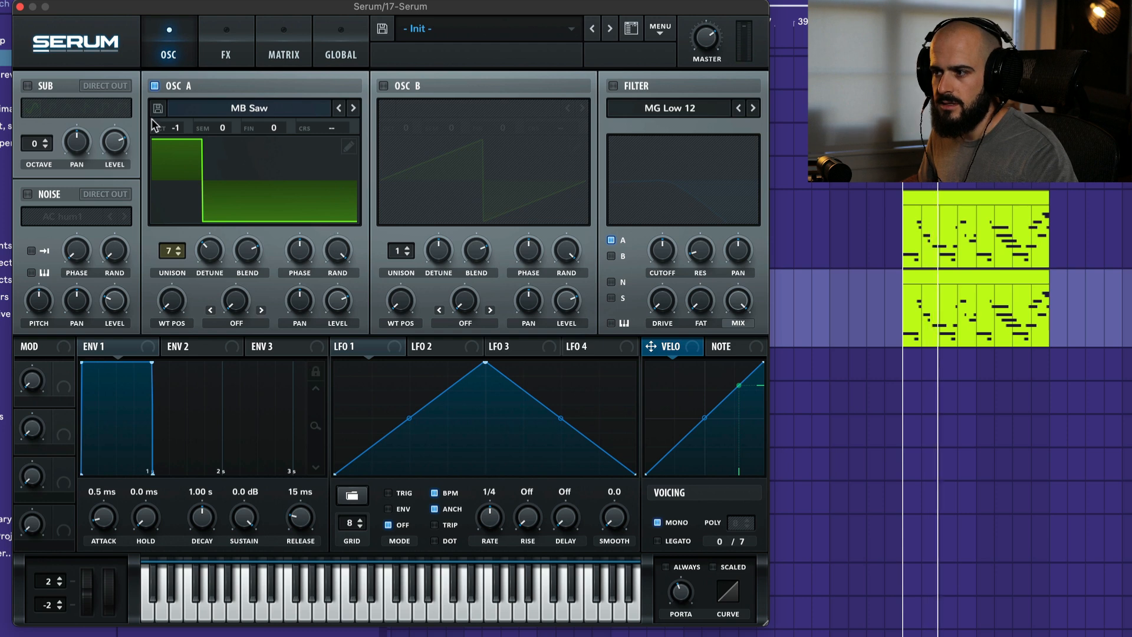
pyautogui.moveTo(175, 125); pyautogui.dragTo(179, 109)
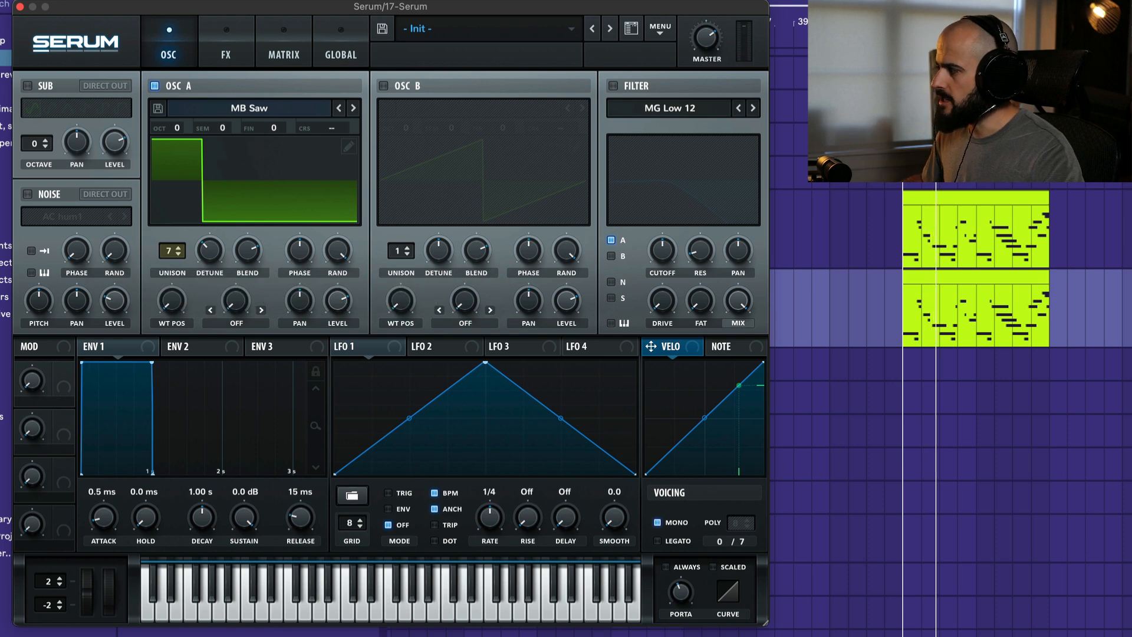
# Place the chord track's two clips from bars 1–9 at bar 45 and audition them with the melody
pyautogui.click(1123, 207)
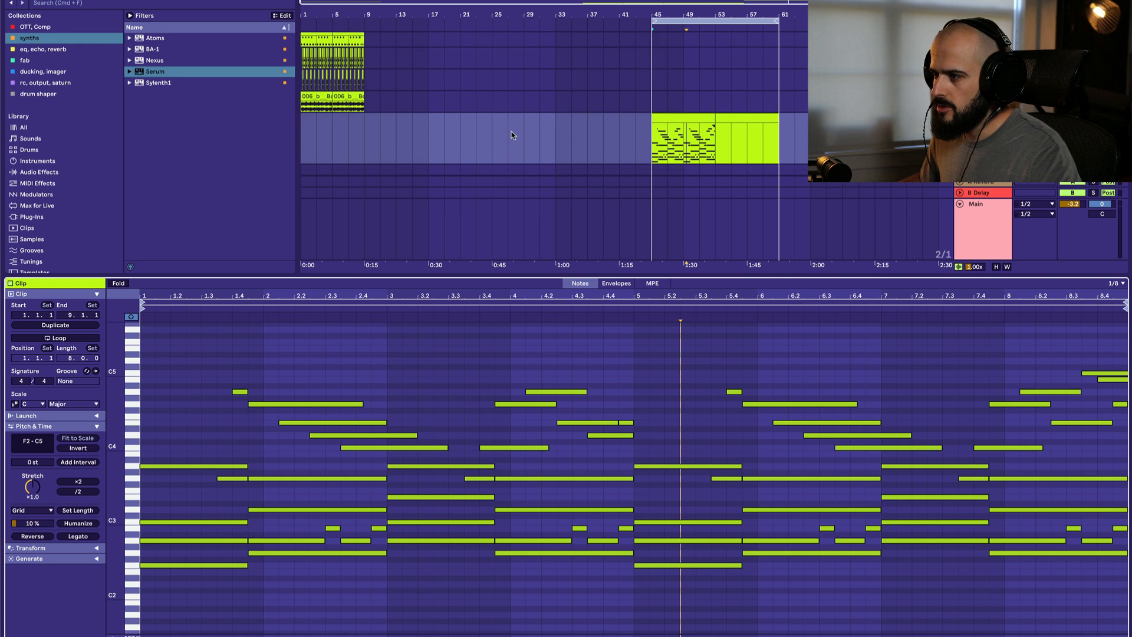
pyautogui.scroll(4, 512, 135)
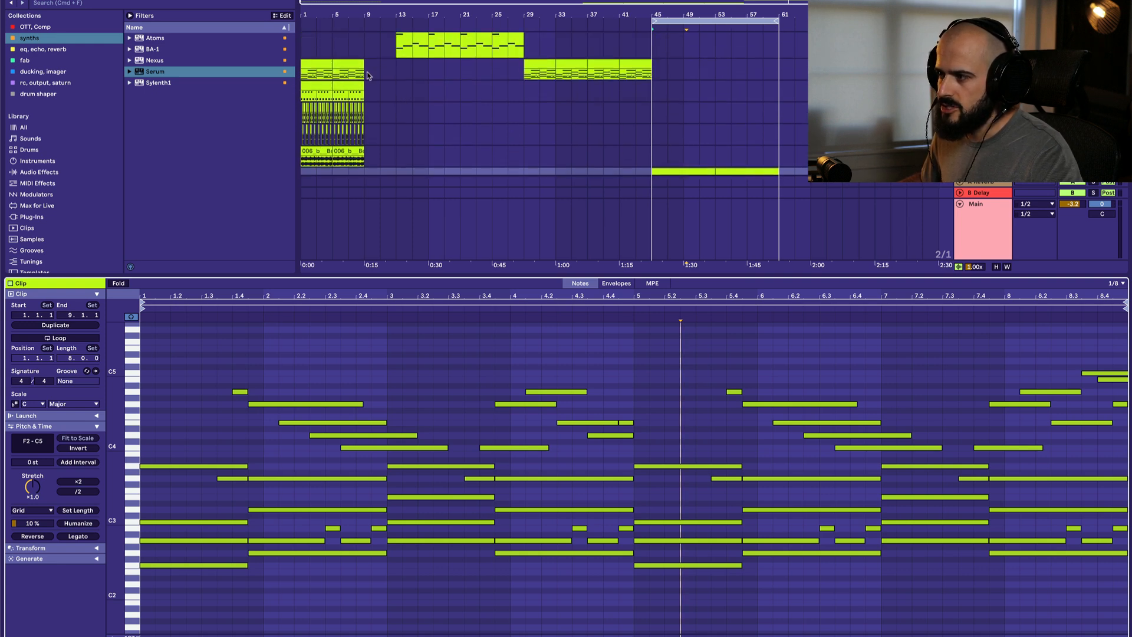
pyautogui.click(350, 65)
pyautogui.keyDown('shift'); pyautogui.click(312, 66); pyautogui.keyUp('shift')
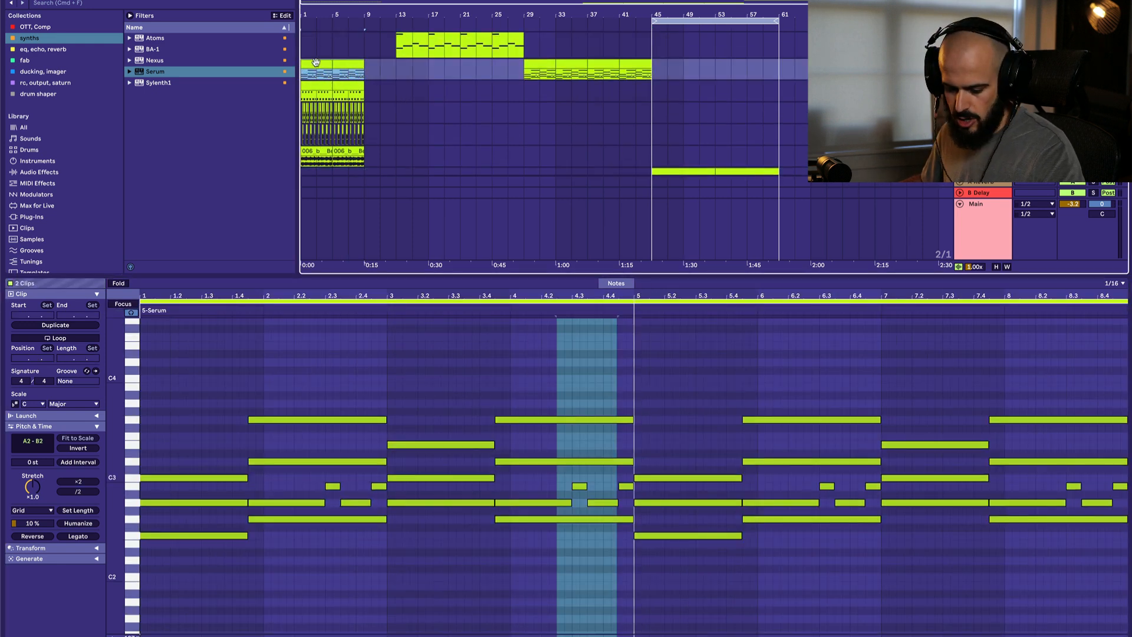
pyautogui.moveTo(317, 62); pyautogui.dragTo(673, 62)
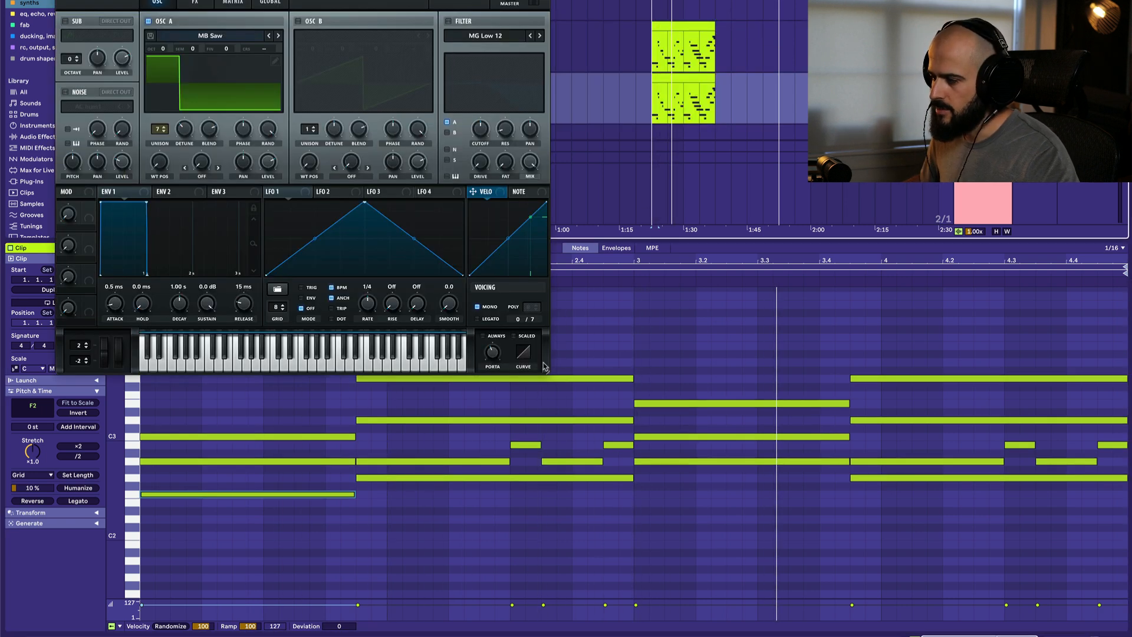
pyautogui.scroll(3, 672, 375)
pyautogui.press('space')
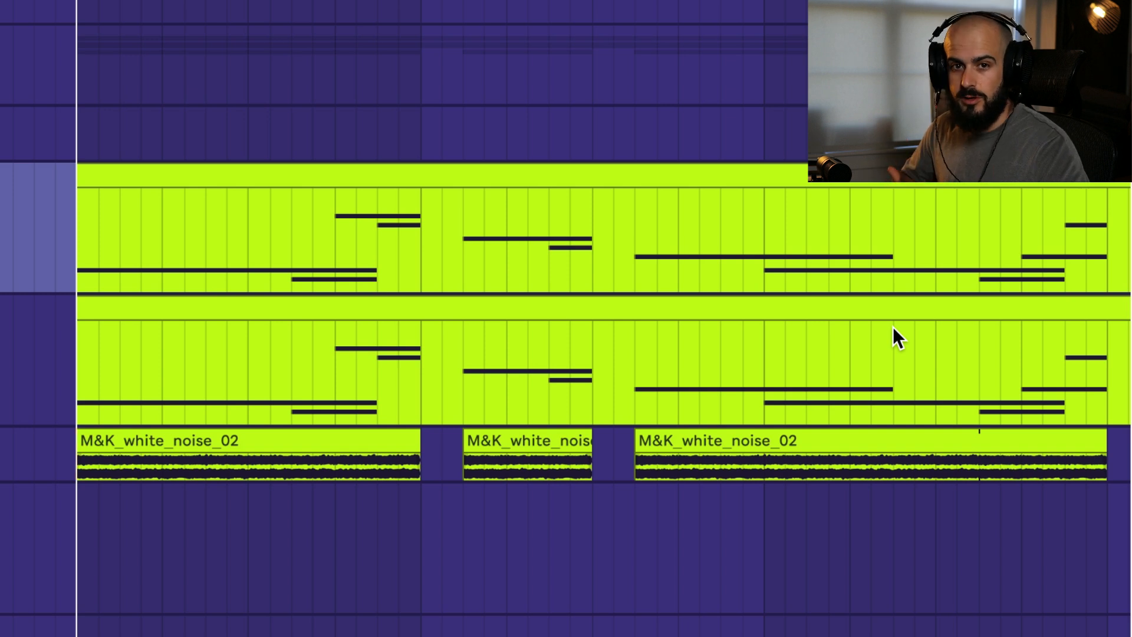
pyautogui.press('space')
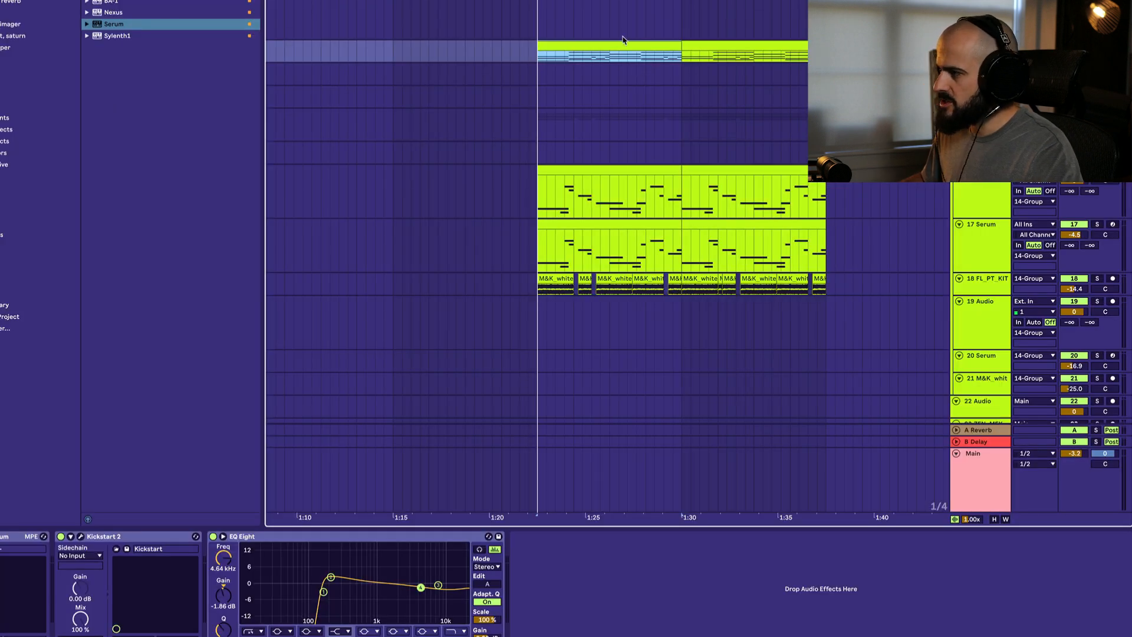
# Open the first chord clip at bar 45 and select the lowest note of each of its four chords
pyautogui.doubleClick(621, 45)
pyautogui.click(506, 554)
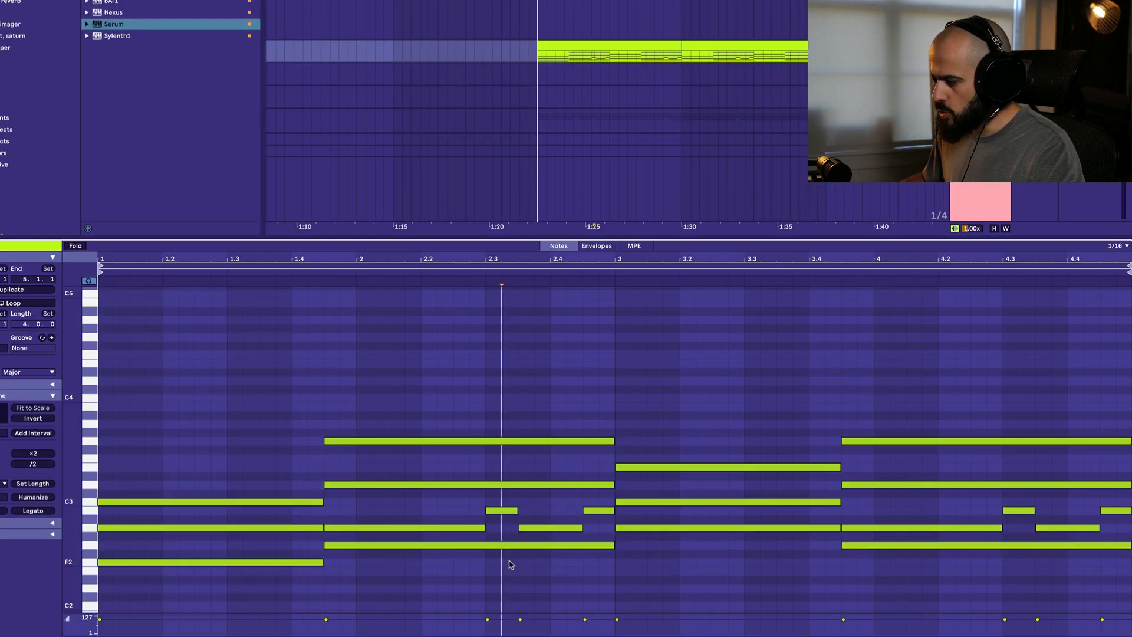
pyautogui.scroll(-3, 508, 561)
pyautogui.moveTo(241, 478); pyautogui.dragTo(258, 509)
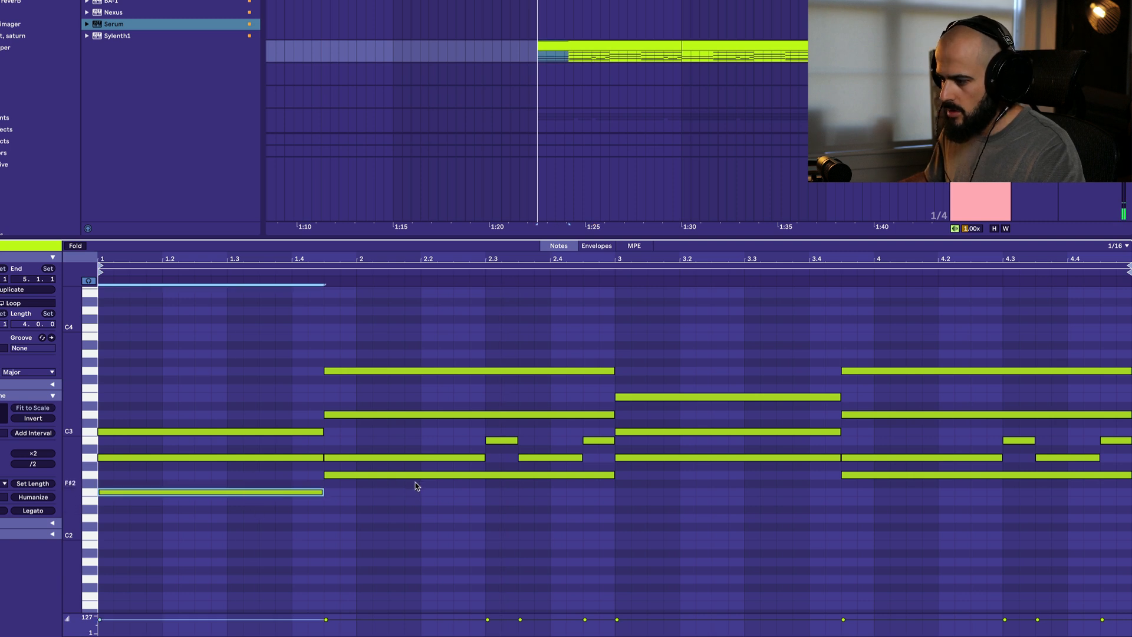
pyautogui.moveTo(414, 490); pyautogui.dragTo(448, 475)
pyautogui.moveTo(729, 489); pyautogui.dragTo(755, 454)
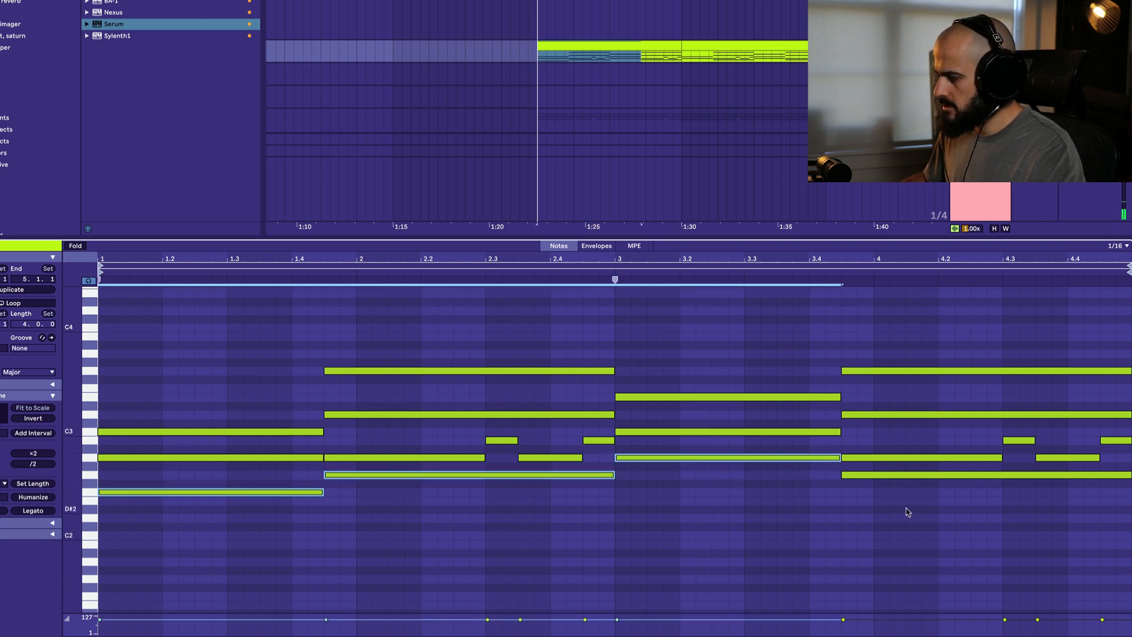
pyautogui.moveTo(908, 510); pyautogui.dragTo(941, 477)
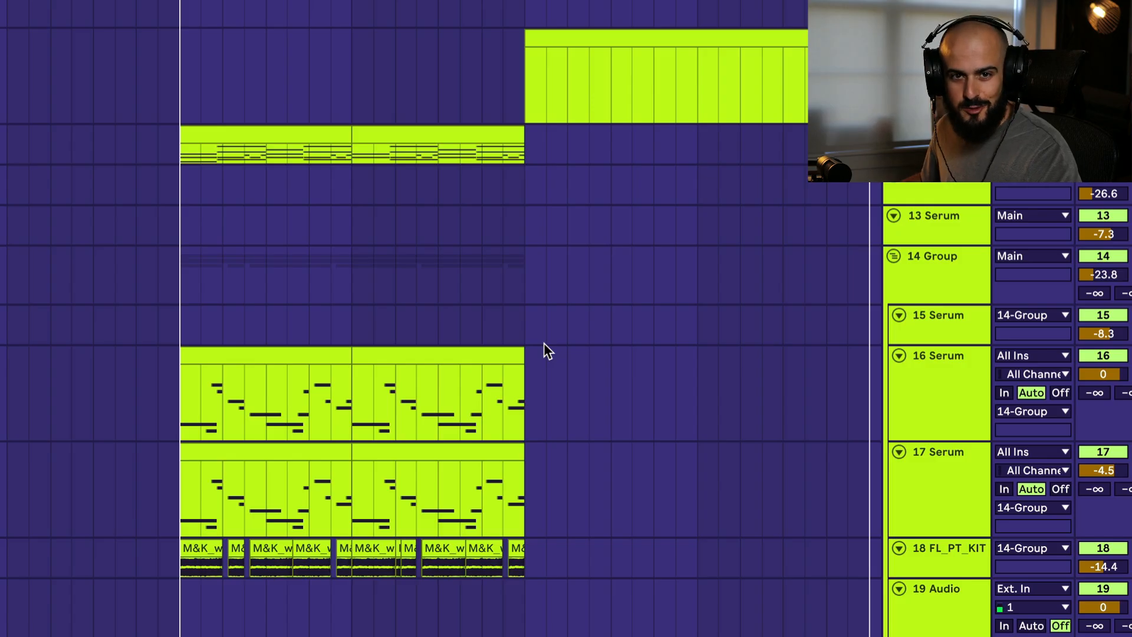
# Insert a new MIDI track below the chord track and create an empty MIDI clip spanning bars 45 to 53
pyautogui.click(932, 144)
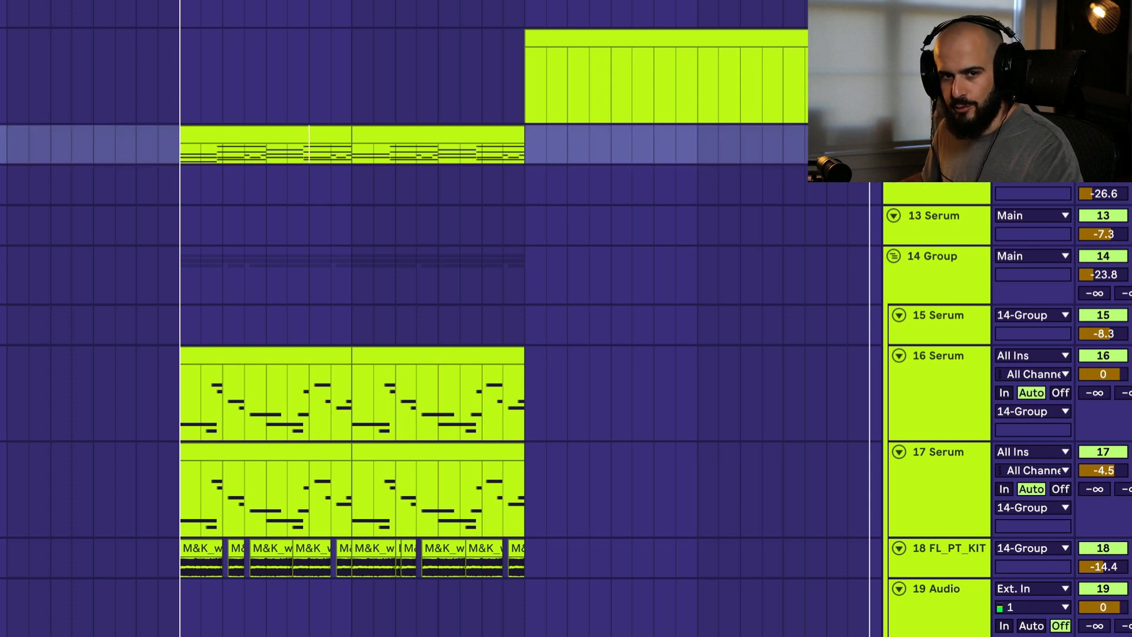
pyautogui.rightClick(941, 159)
pyautogui.click(1016, 332)
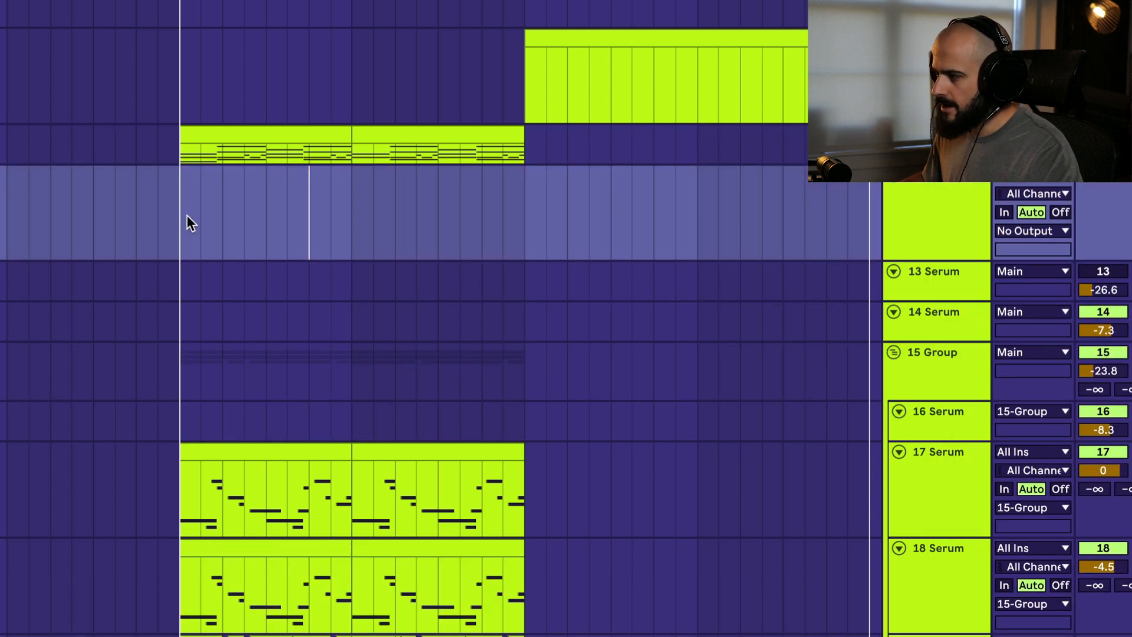
pyautogui.moveTo(186, 214); pyautogui.dragTo(525, 191)
pyautogui.hotkey('ctrl', 'shift', 'm')
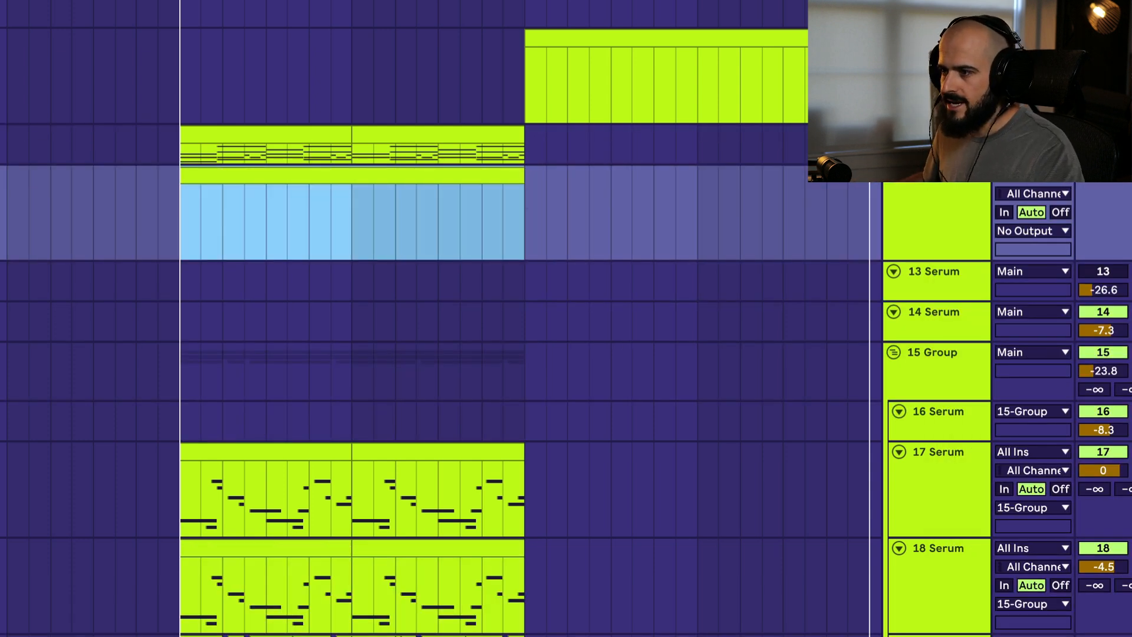
# Load Serum on the new bass track, paste the chords' lowest notes into its clip and start playback
pyautogui.doubleClick(65, 94)
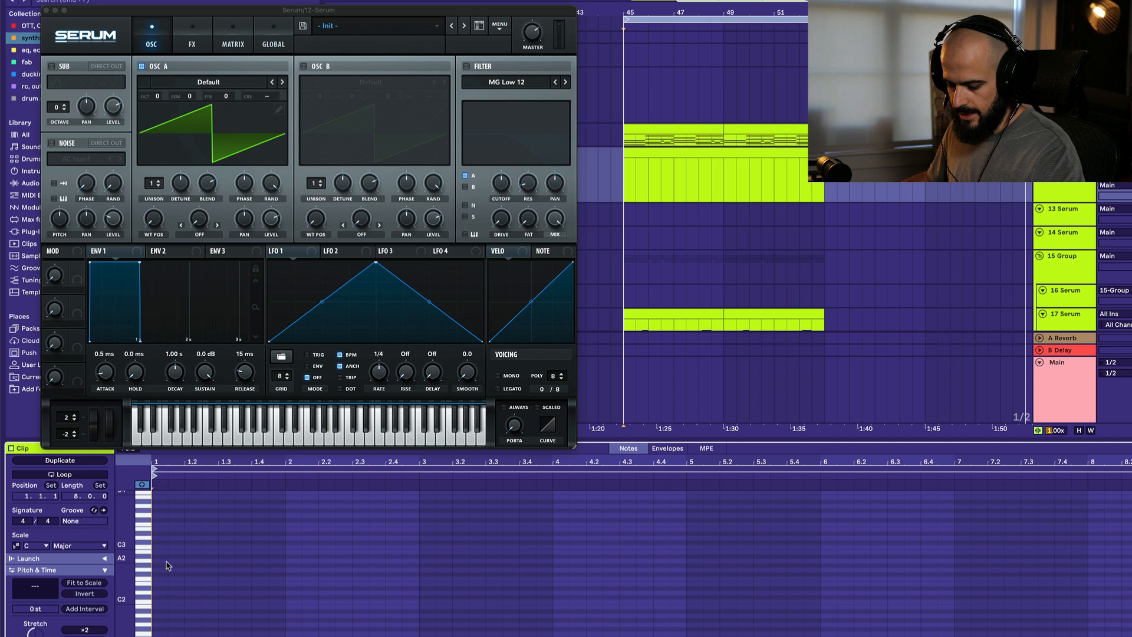
pyautogui.press('super+v')
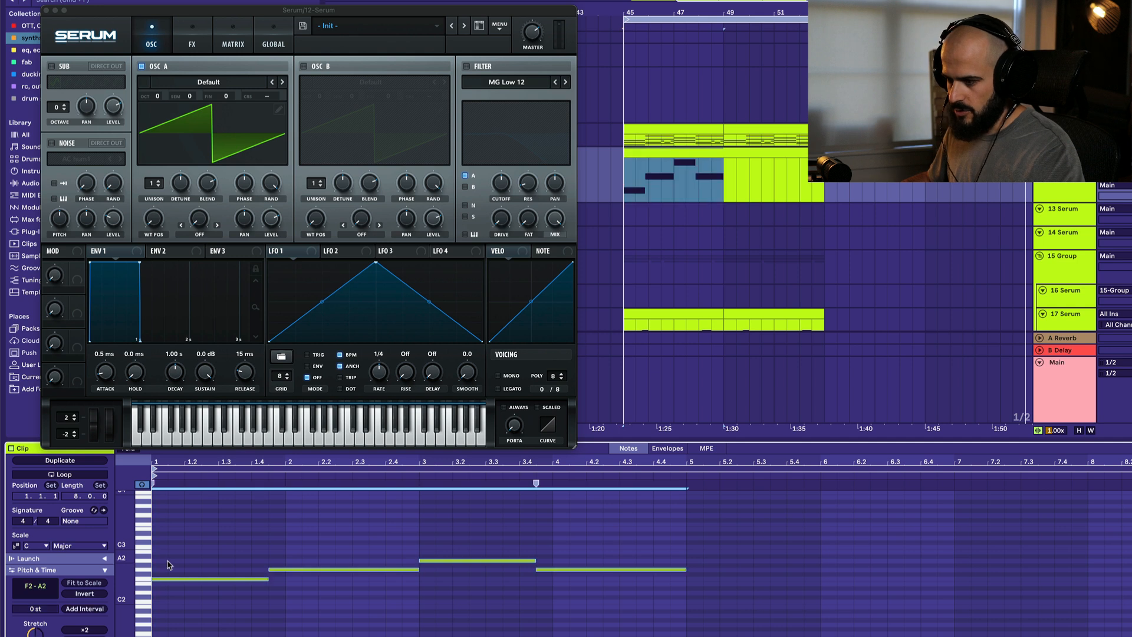
pyautogui.press('space')
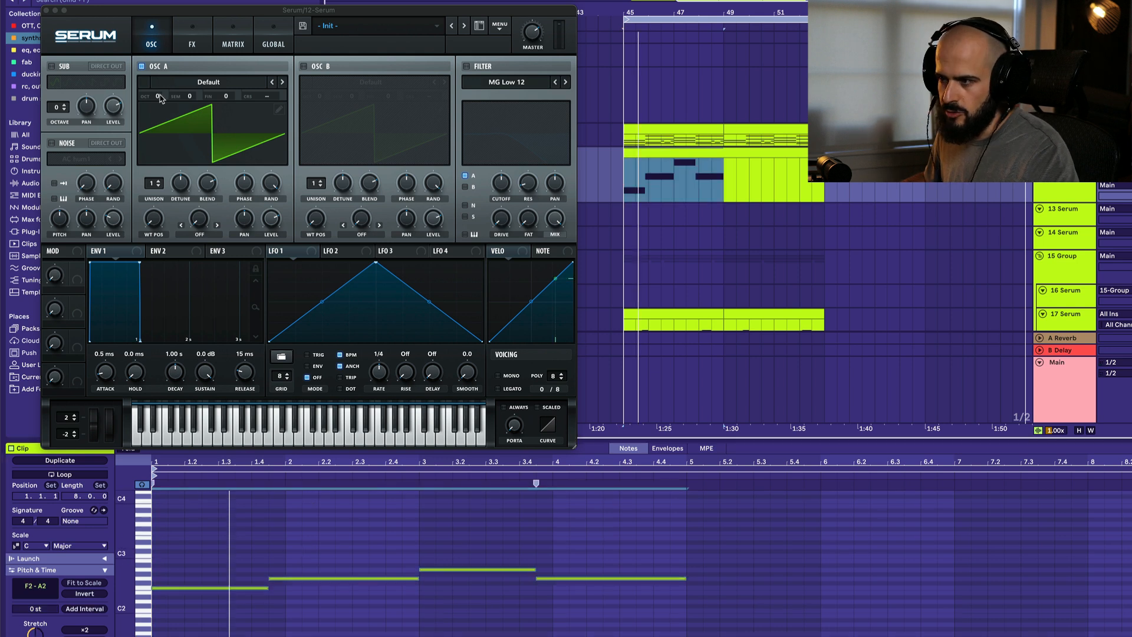
# Set the bass oscillator A to octave -1, enable the MG Low 24 filter and lower its cutoff slightly
pyautogui.moveTo(160, 96); pyautogui.dragTo(159, 98)
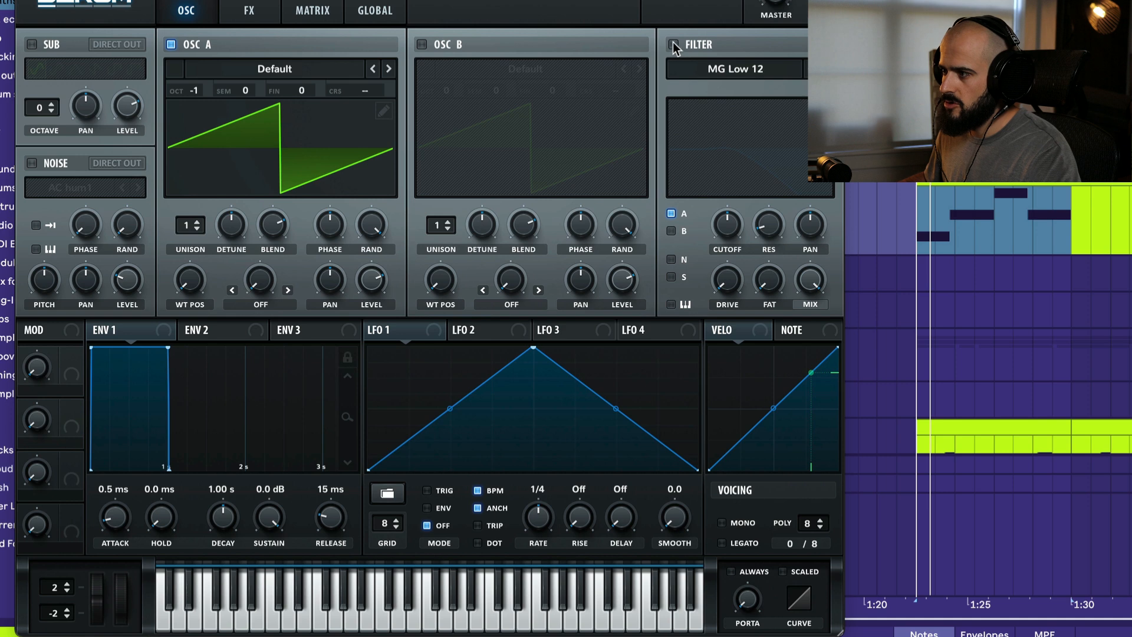
pyautogui.click(466, 66)
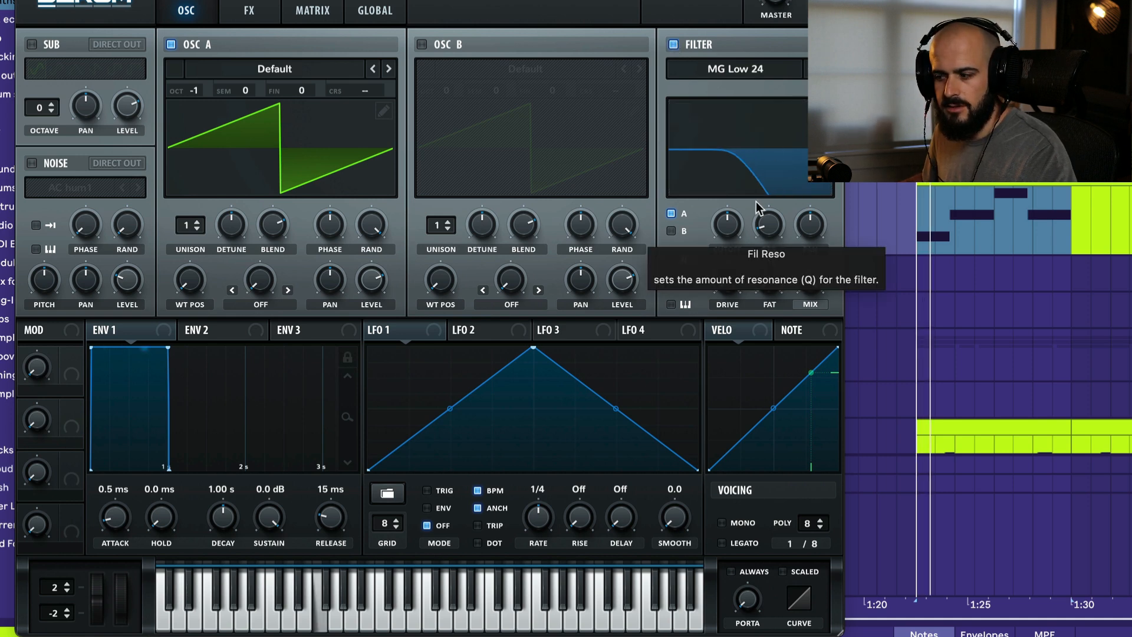
pyautogui.moveTo(727, 229); pyautogui.dragTo(727, 231)
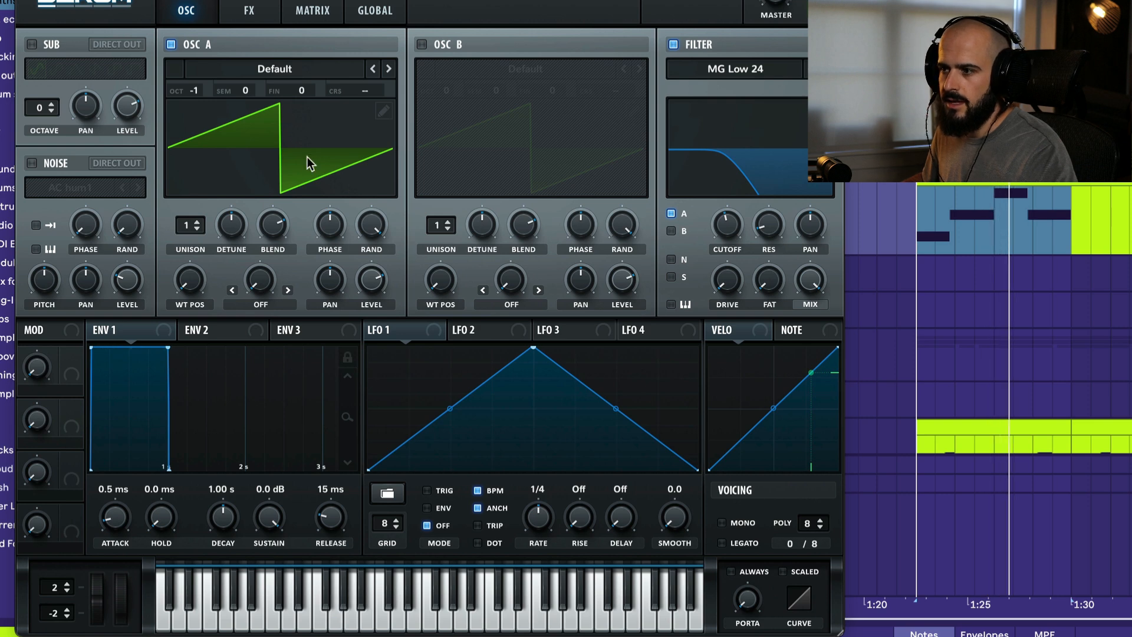
# Enable the bass sub oscillator with a triangle wave at octave -2, audition it and close Serum
pyautogui.click(31, 45)
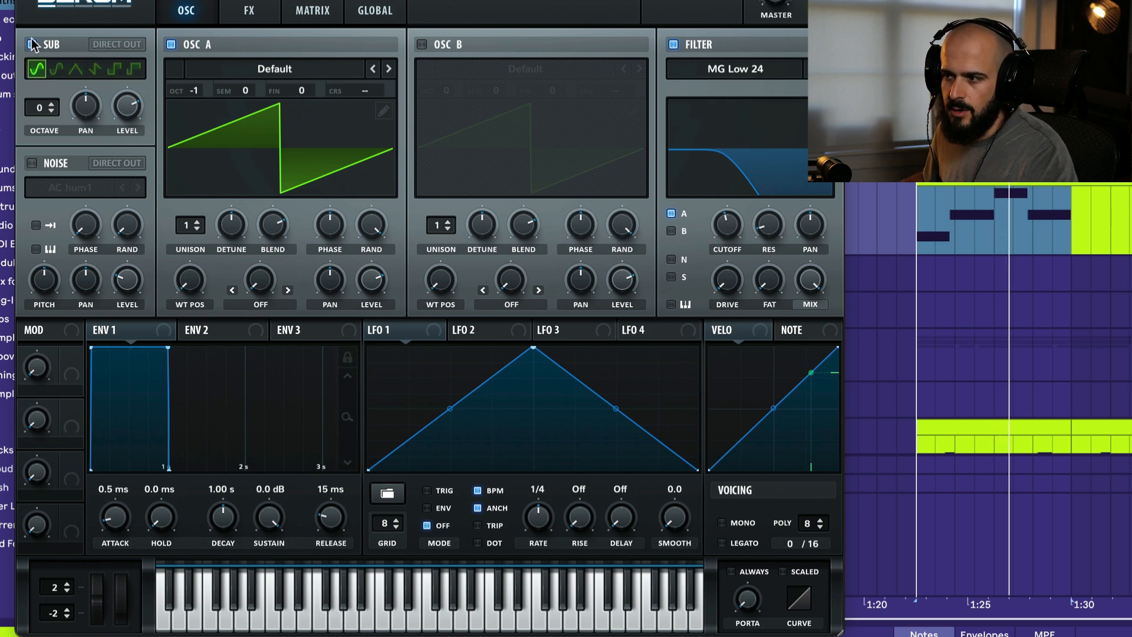
pyautogui.click(76, 71)
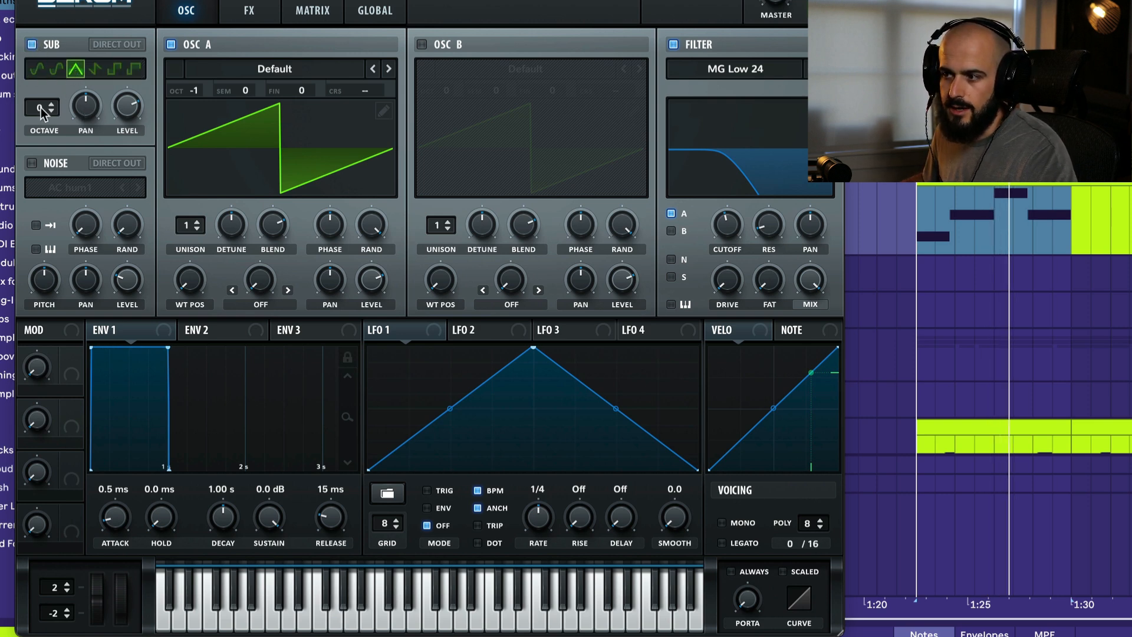
pyautogui.moveTo(42, 107); pyautogui.dragTo(45, 126)
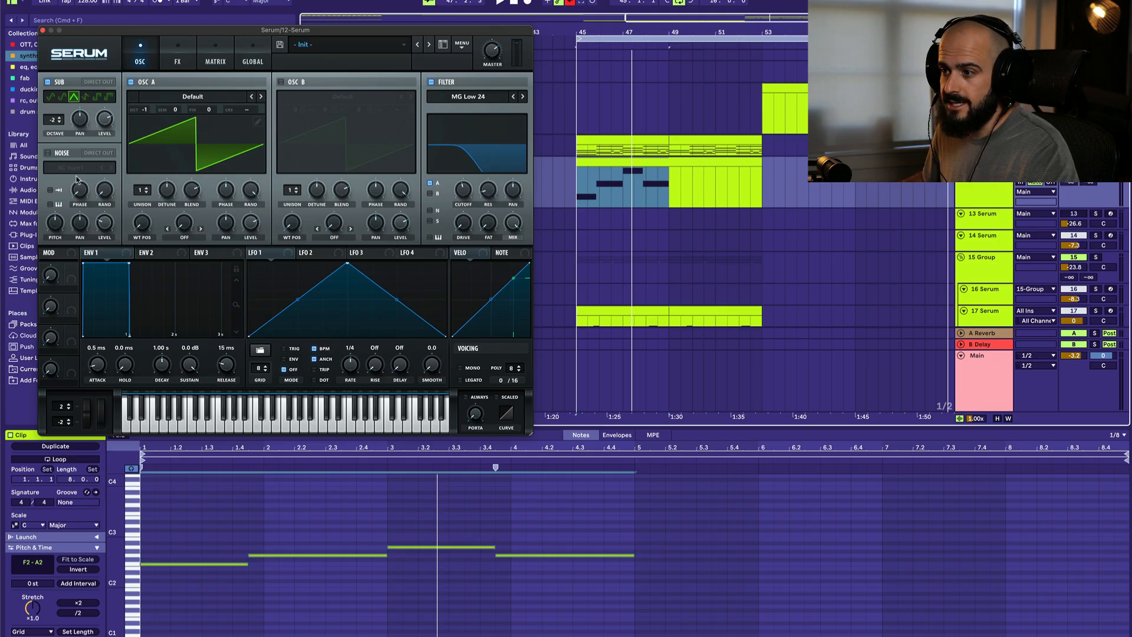
pyautogui.press('space')
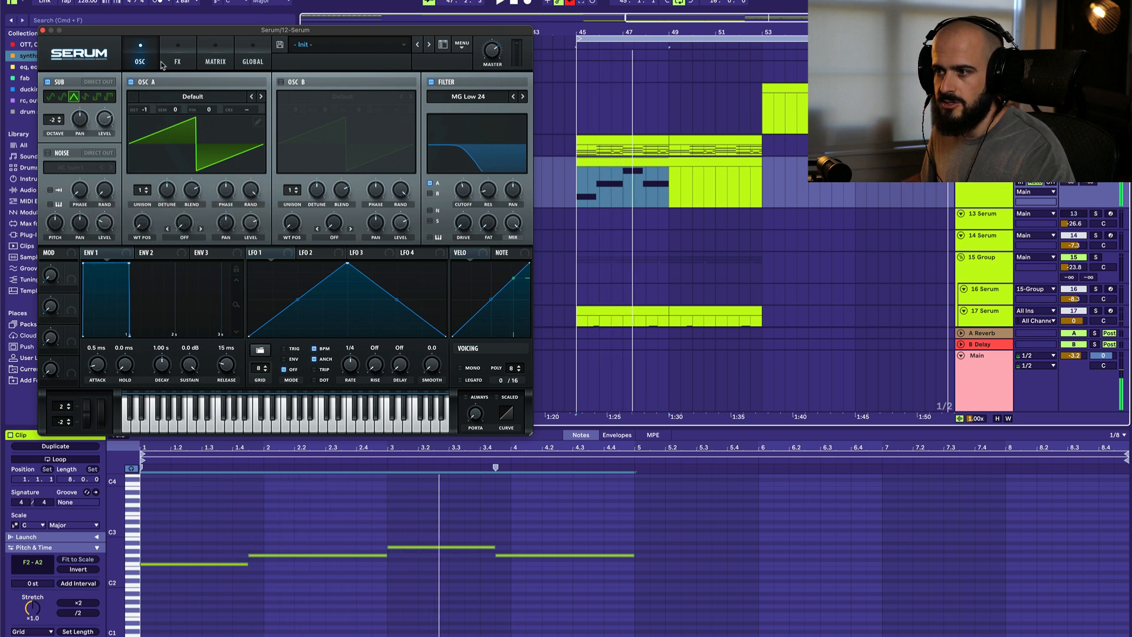
pyautogui.click(43, 30)
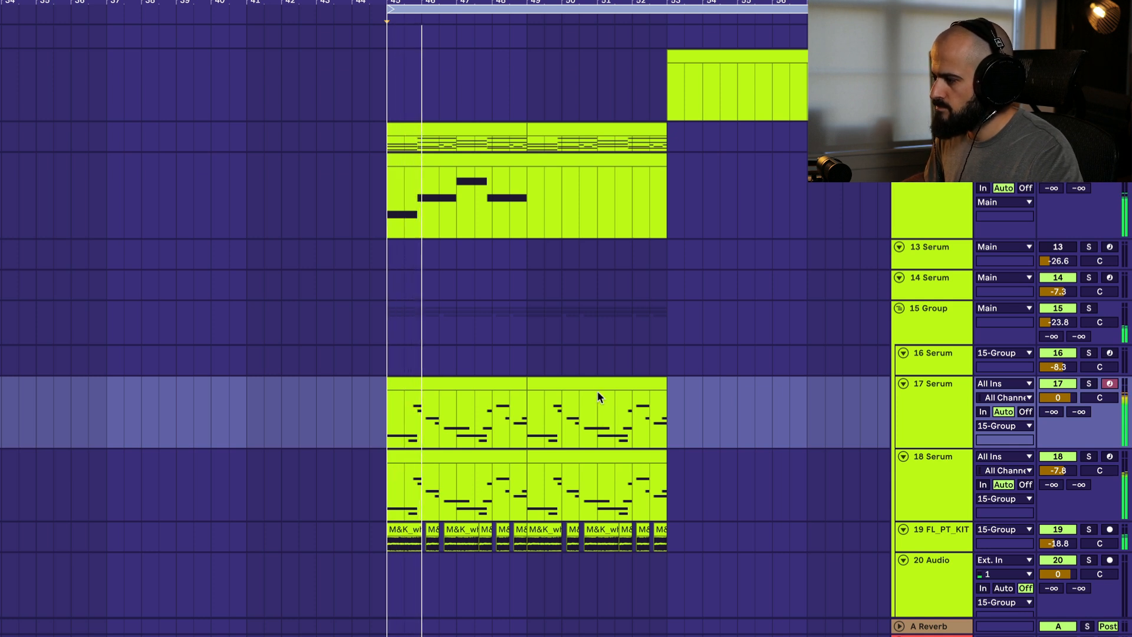
# Shorten the bass clip to four bars and duplicate it to cover bars 49 to 53
pyautogui.moveTo(526, 397); pyautogui.dragTo(663, 529)
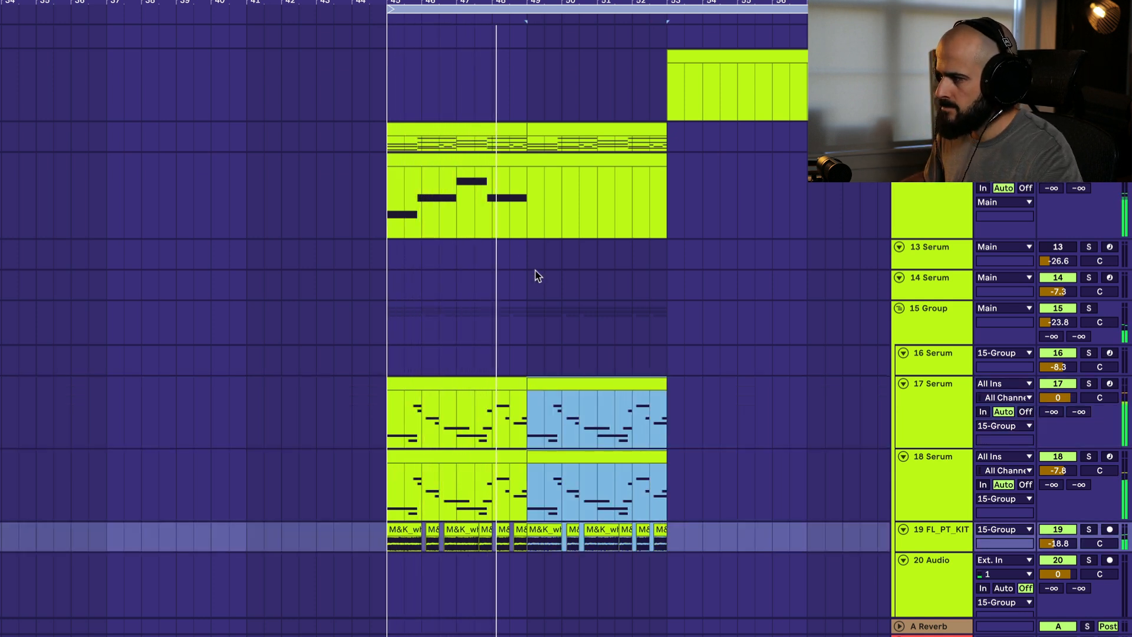
pyautogui.moveTo(665, 174); pyautogui.dragTo(529, 174)
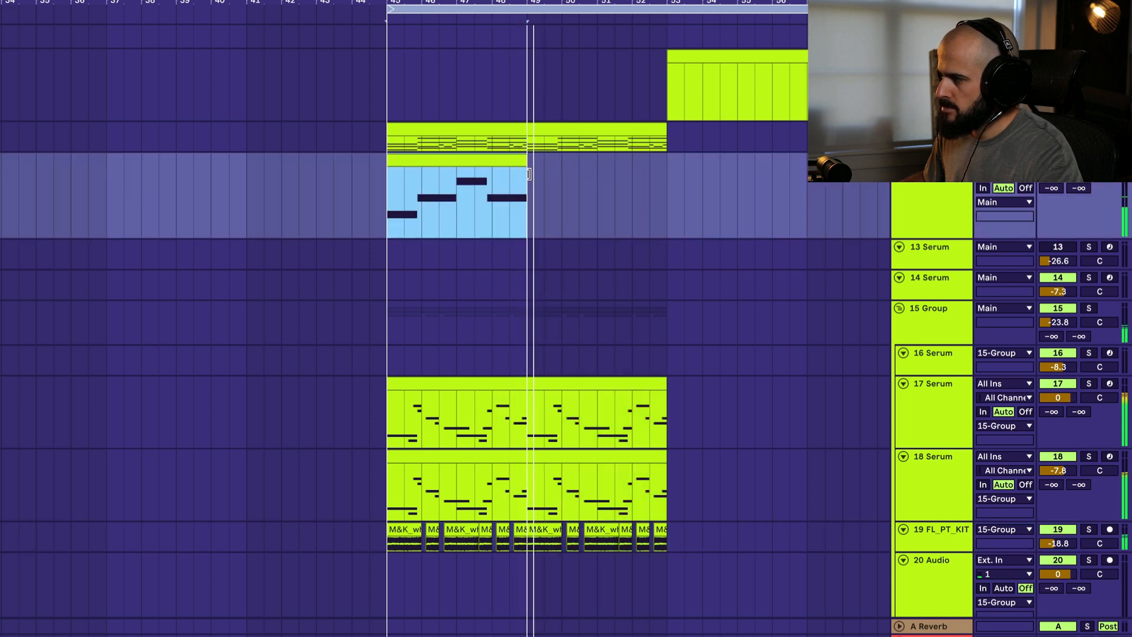
pyautogui.hotkey('ctrl', 'd')
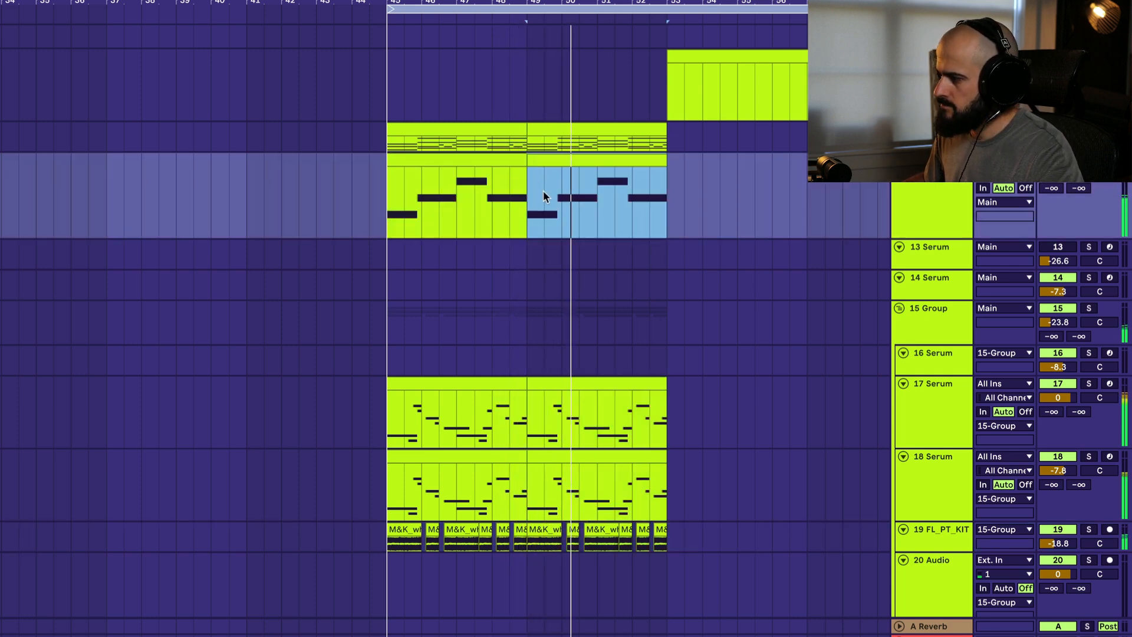
pyautogui.scroll(-3, 557, 252)
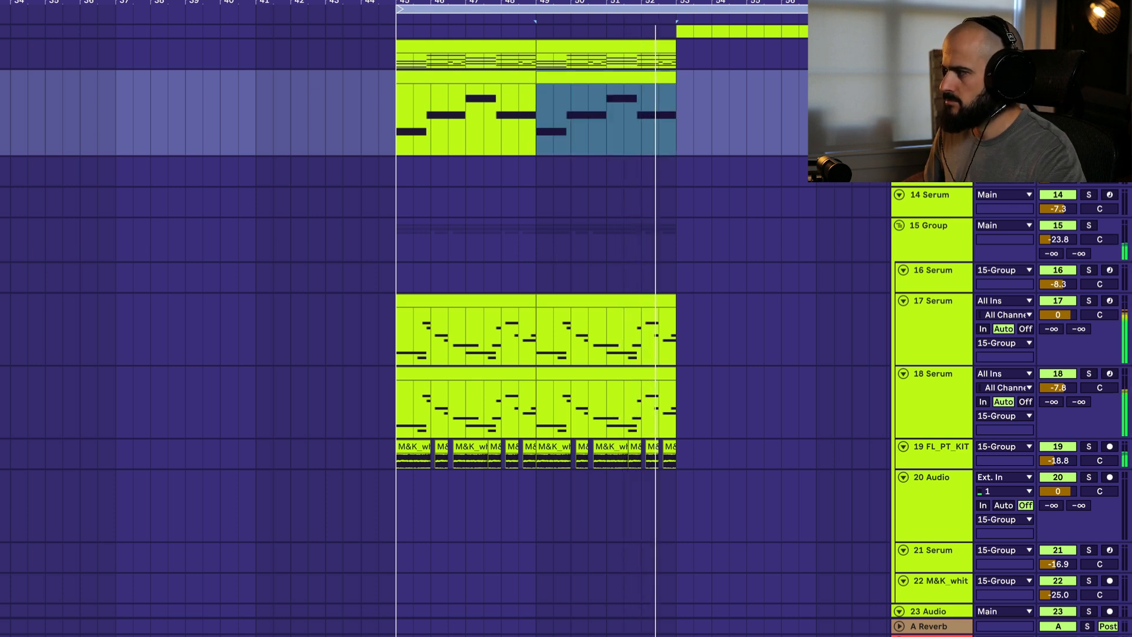
pyautogui.press('space')
# Raise the decay and size of the Serum FX reverb on the melody group, set its mix to about 44% and audition it
pyautogui.click(398, 258)
pyautogui.click(398, 259)
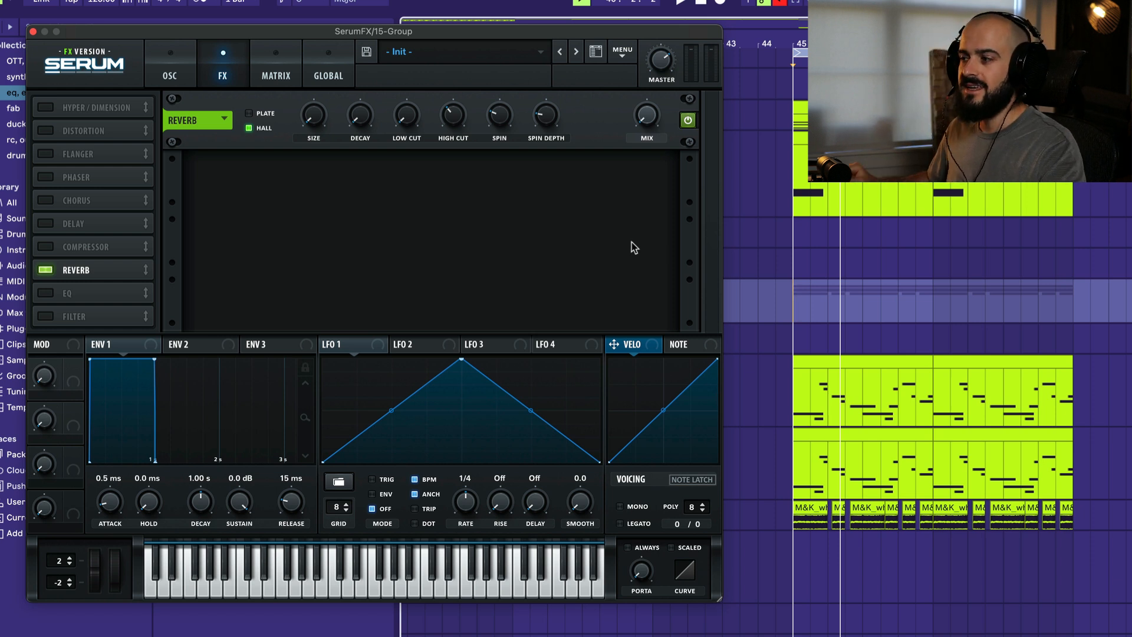
pyautogui.moveTo(358, 110); pyautogui.dragTo(356, 30)
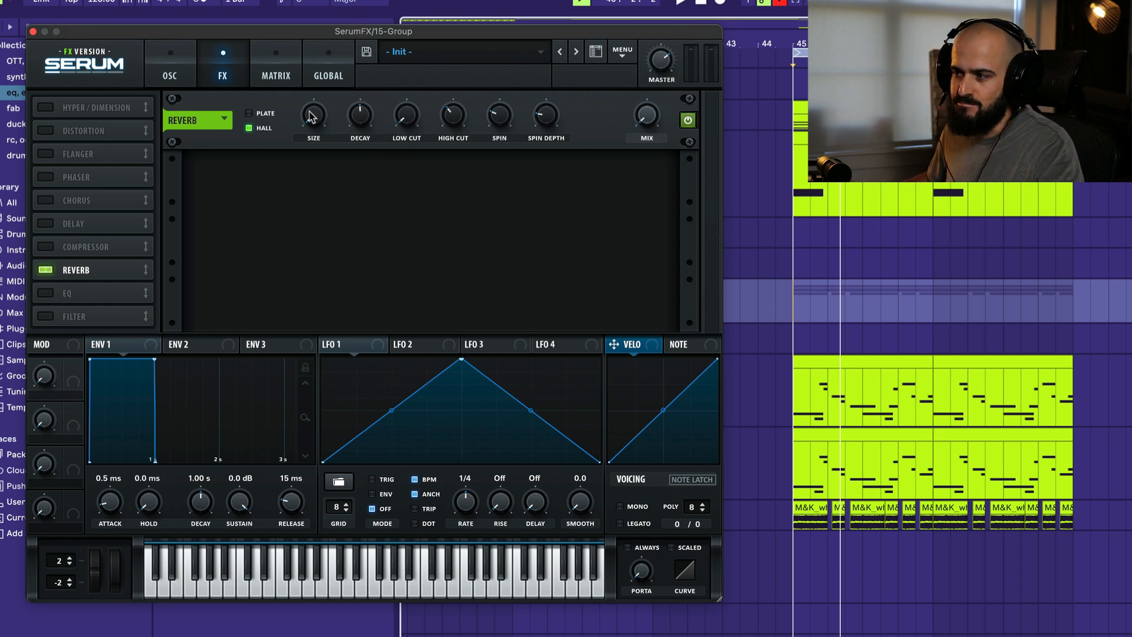
pyautogui.moveTo(310, 111); pyautogui.dragTo(309, 49)
pyautogui.moveTo(643, 115)
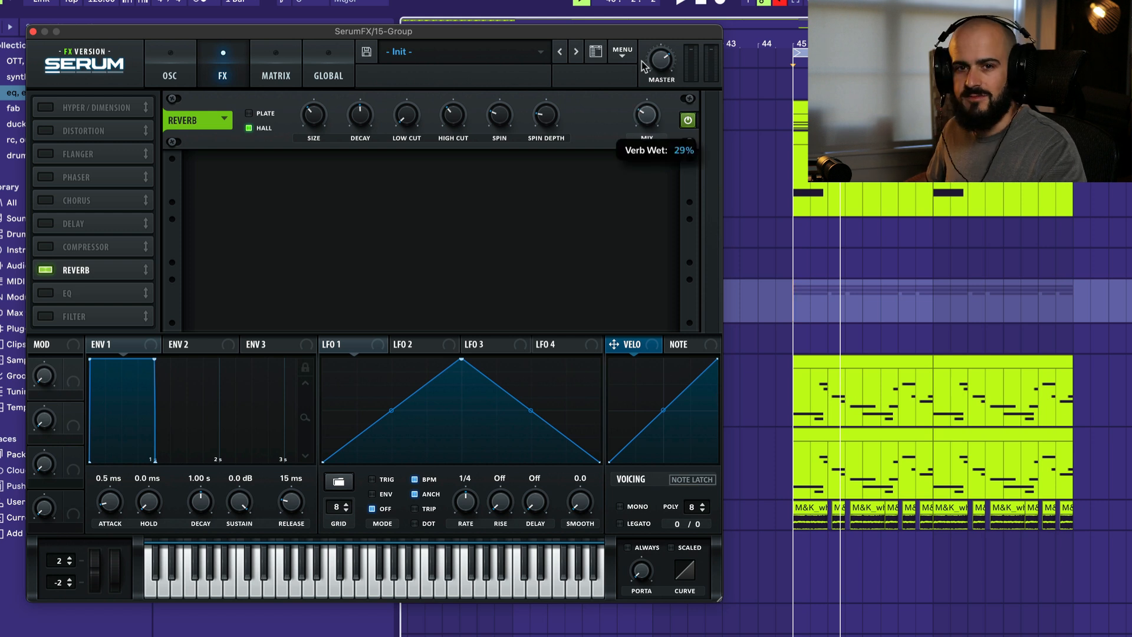
pyautogui.press('space')
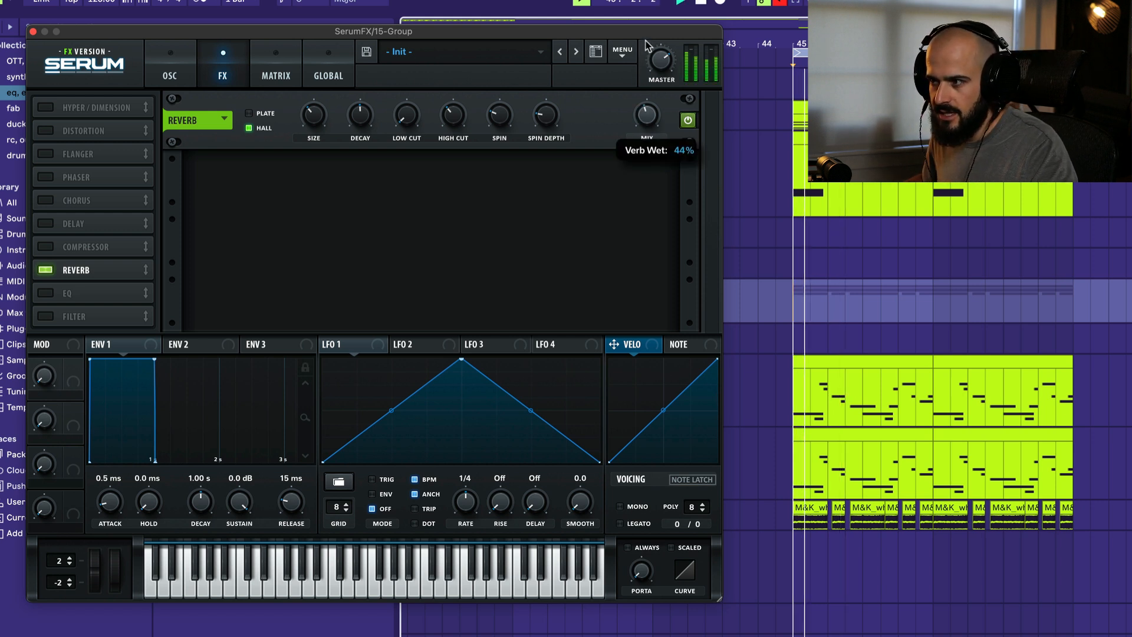
pyautogui.moveTo(645, 41); pyautogui.dragTo(646, 42)
pyautogui.press('space')
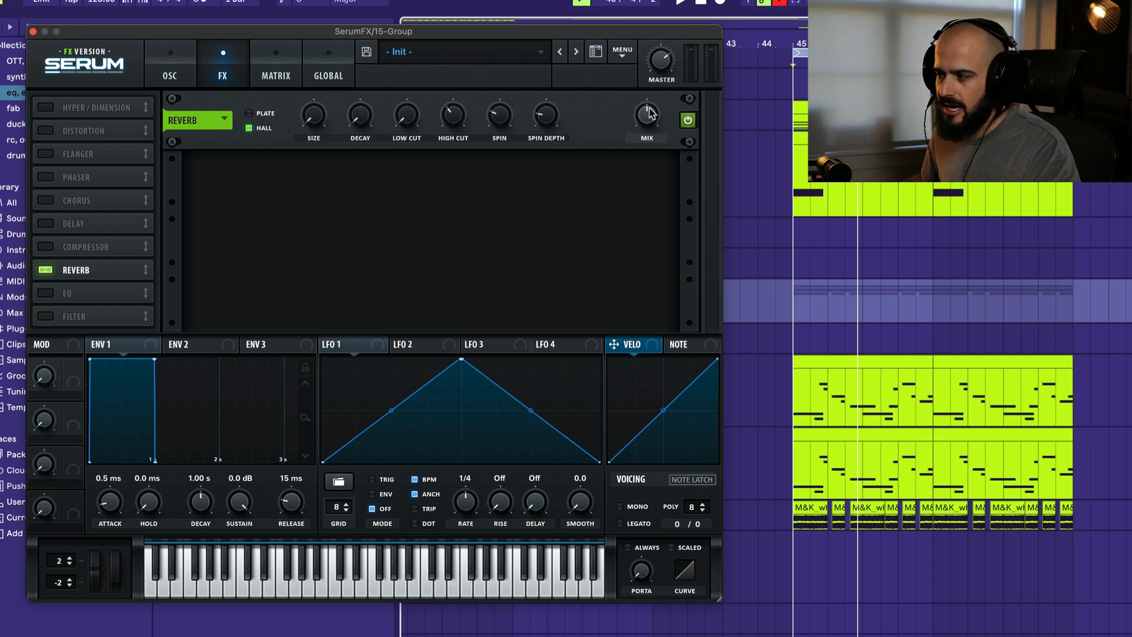
pyautogui.press('space')
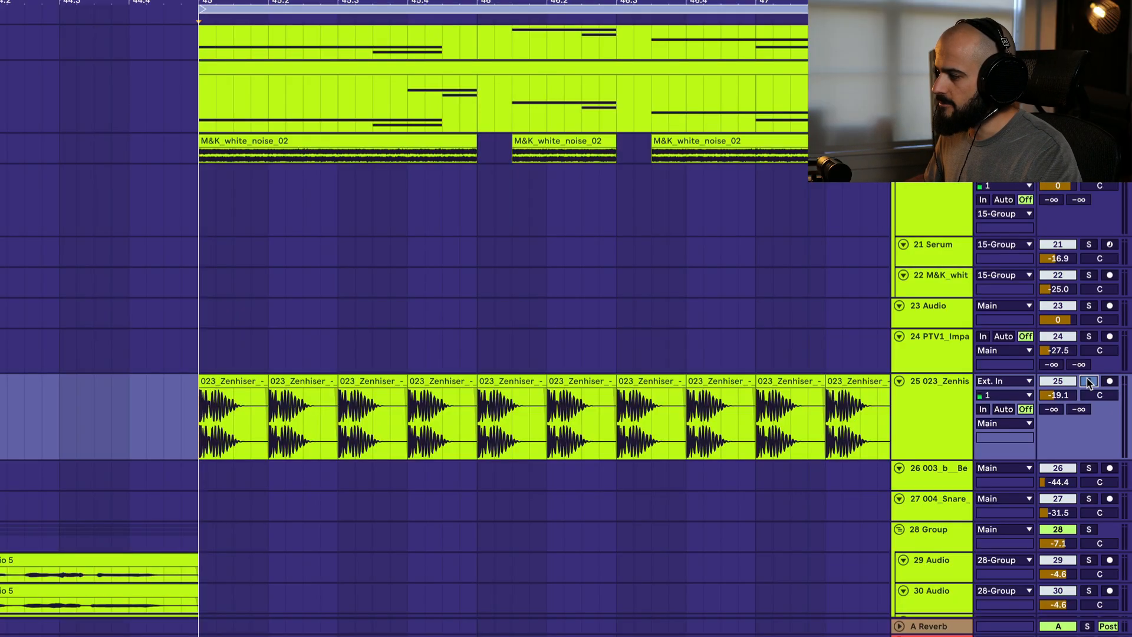
# Set the kick track's volume to -20.8 dB, solo the snare track together with it and audition both
pyautogui.press('space')
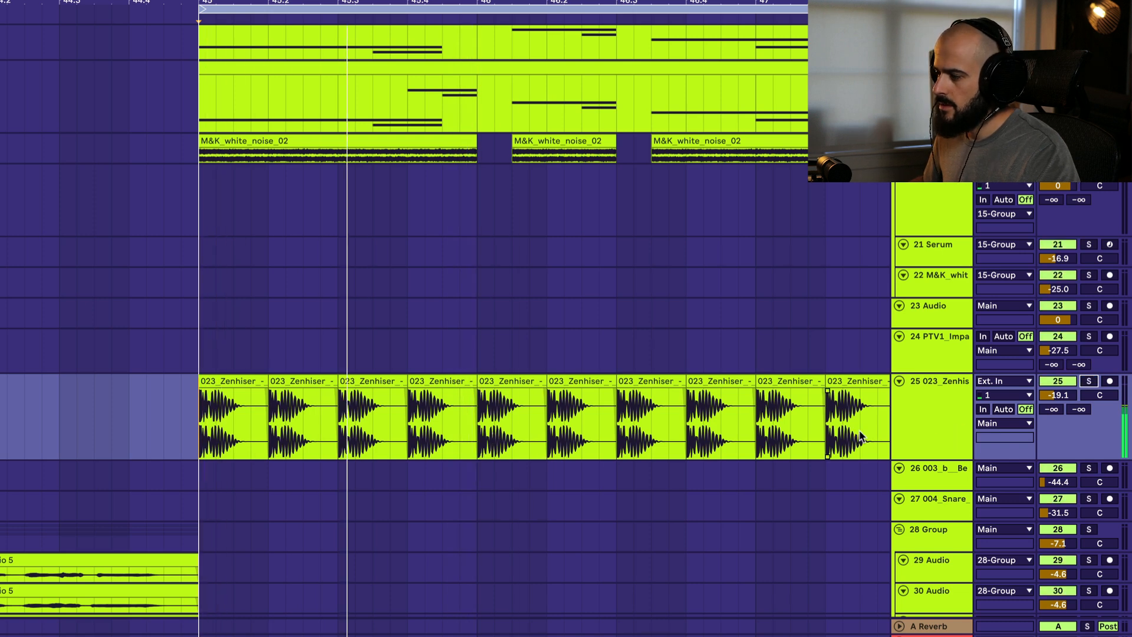
pyautogui.click(946, 413)
pyautogui.moveTo(1059, 396); pyautogui.dragTo(1060, 405)
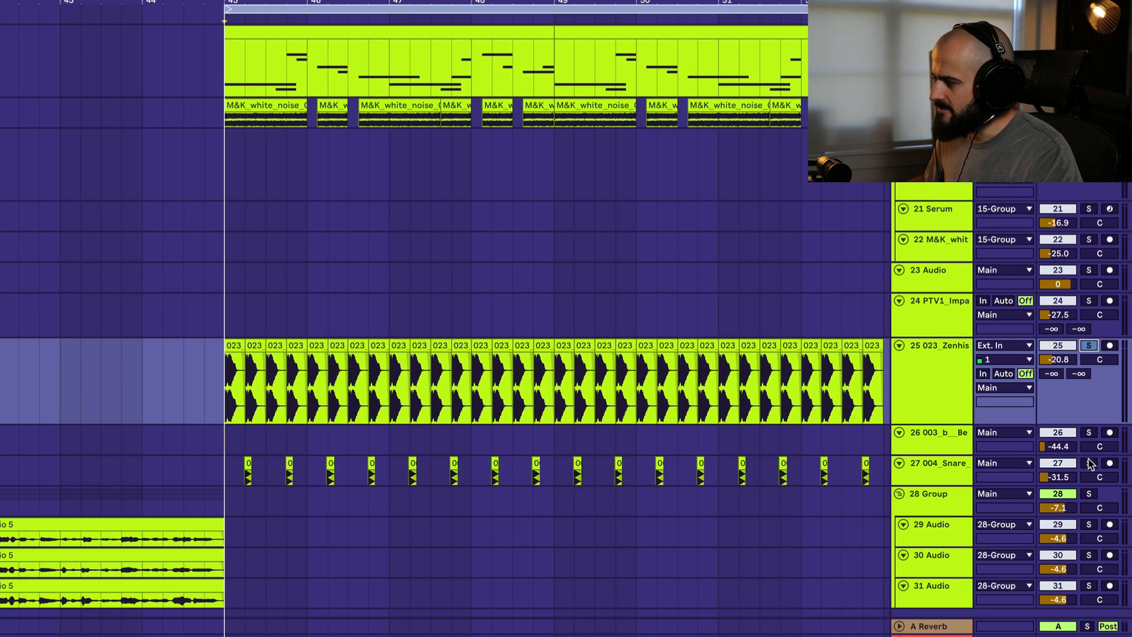
pyautogui.click(1089, 463)
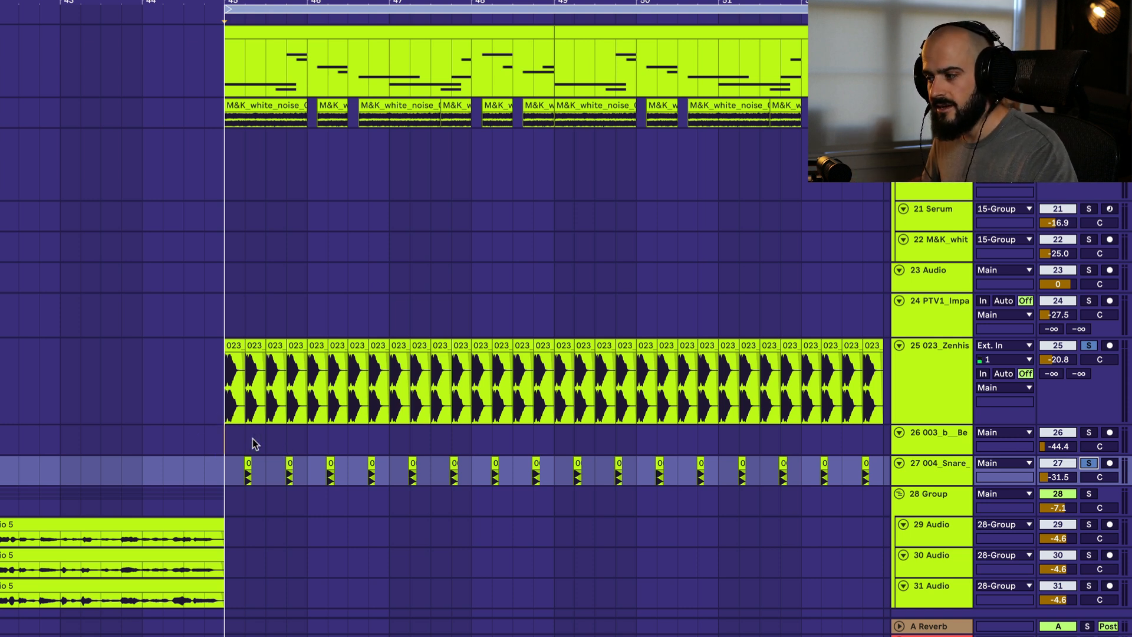
pyautogui.press('space')
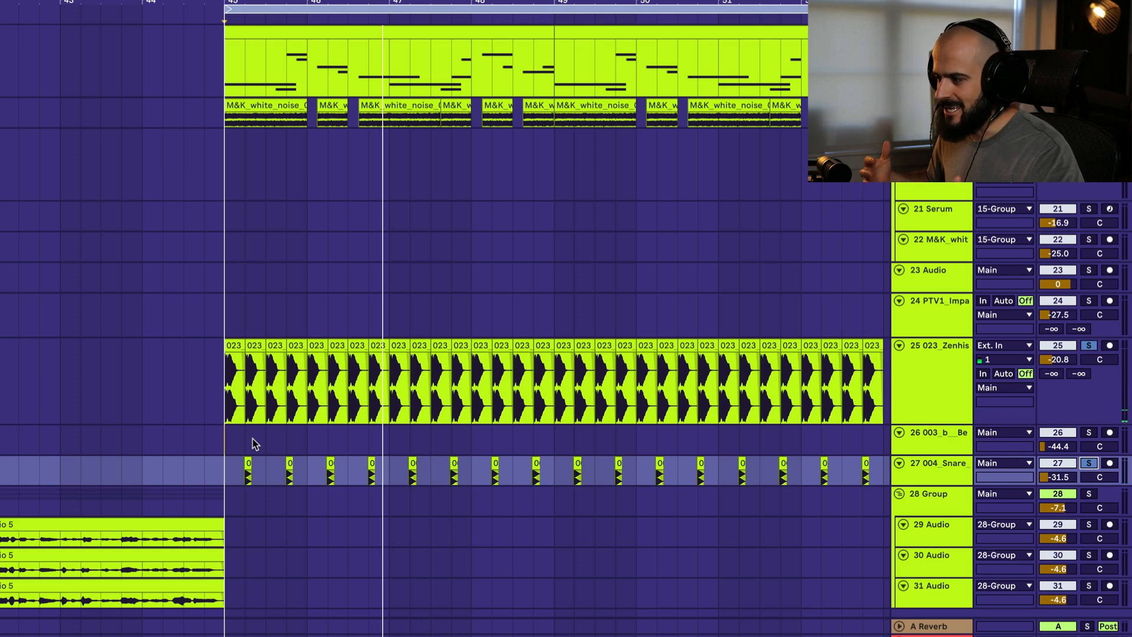
# Paste the 003_b_Beat_128bpm loop at bar 45 on track 26 and solo that track along with the kick and snare
pyautogui.click(228, 434)
pyautogui.scroll(-1, 227, 434)
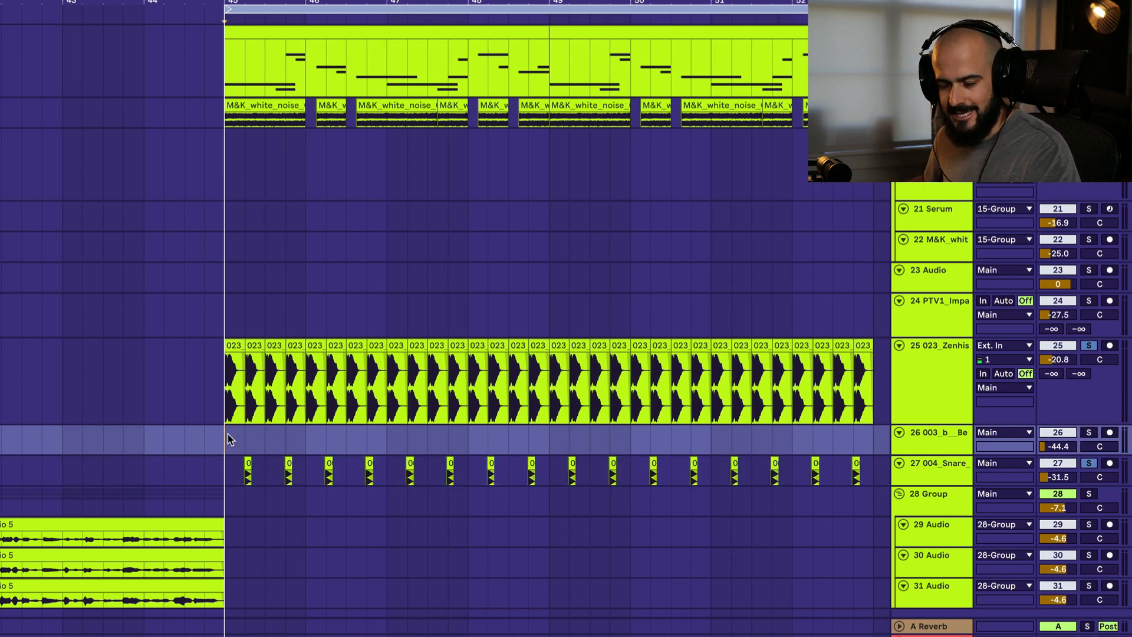
pyautogui.scroll(1, 227, 437)
pyautogui.press('super+v')
pyautogui.scroll(5, 257, 498)
pyautogui.scroll(-1, 258, 499)
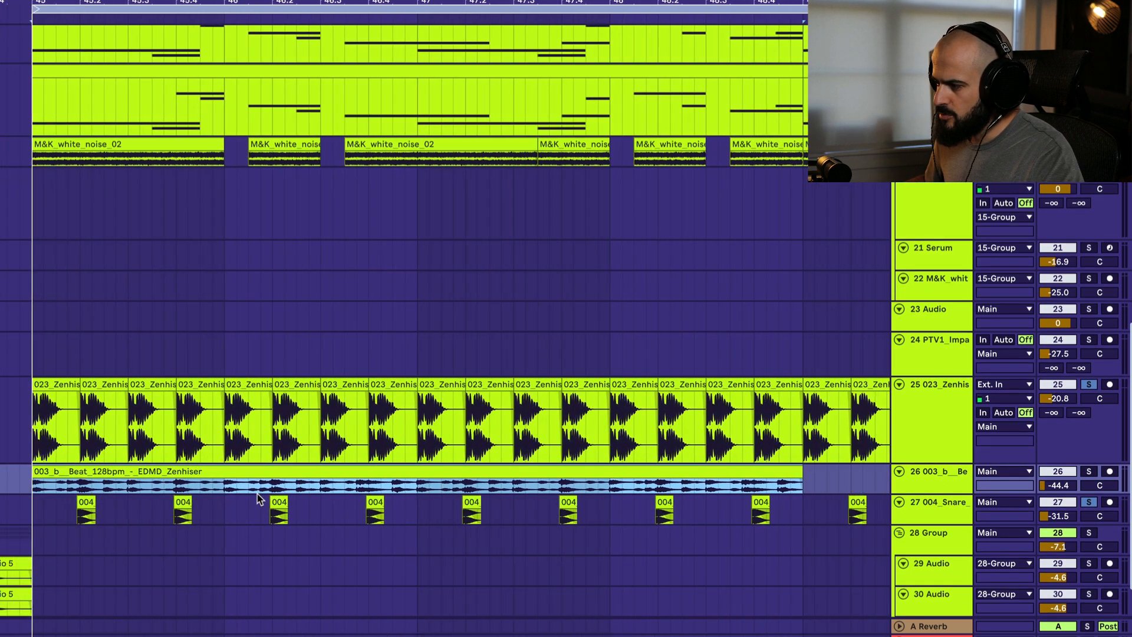
pyautogui.click(1089, 471)
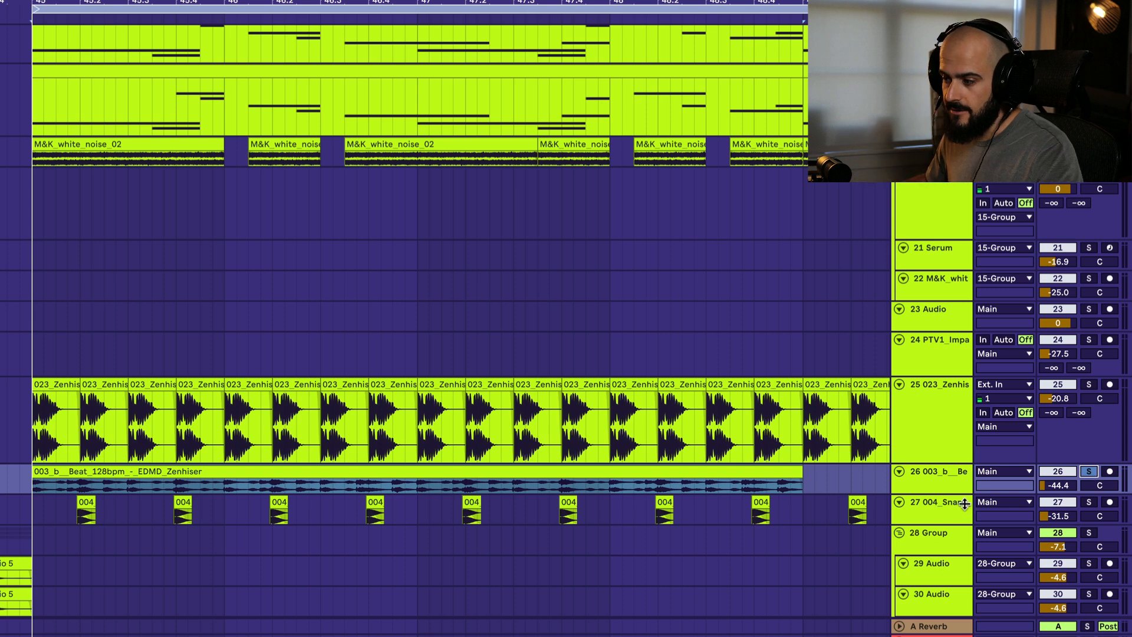
pyautogui.hotkey('alt', '+')
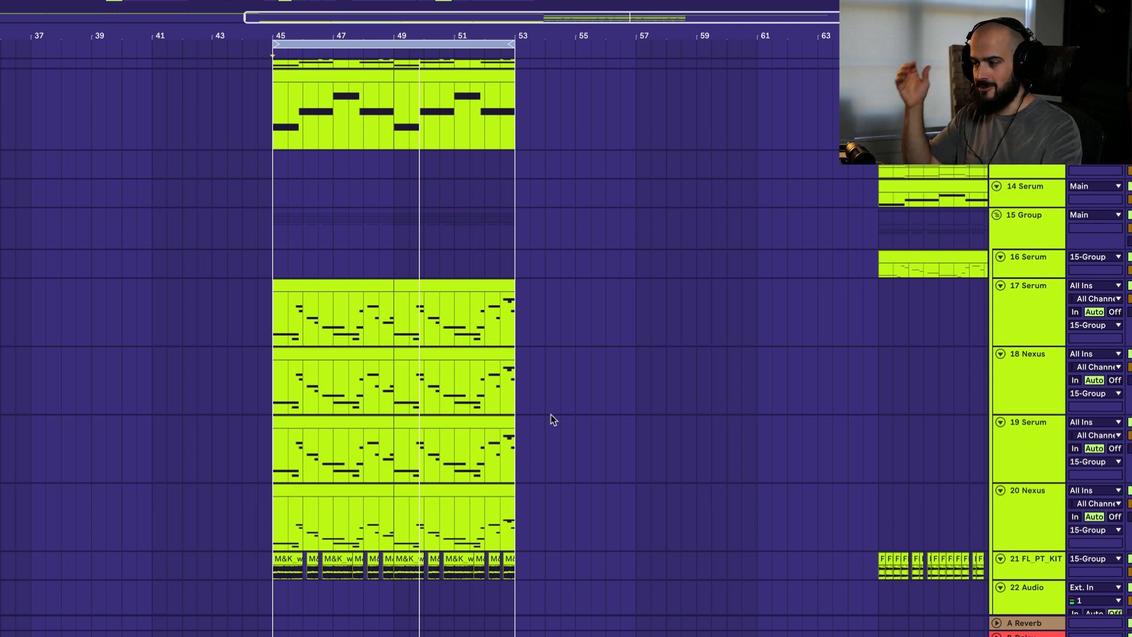
# Compare the unmastered mix with the Gold Skies reference track in Reference 2, alternating between original and reference during playback
pyautogui.press('space')
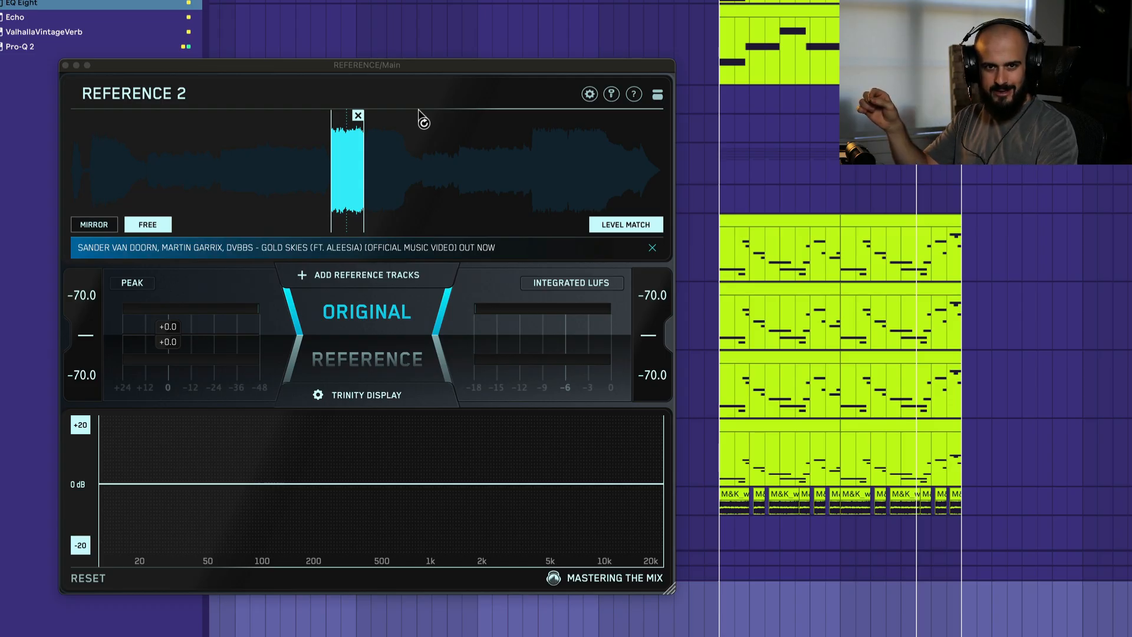
pyautogui.click(384, 348)
pyautogui.press('space')
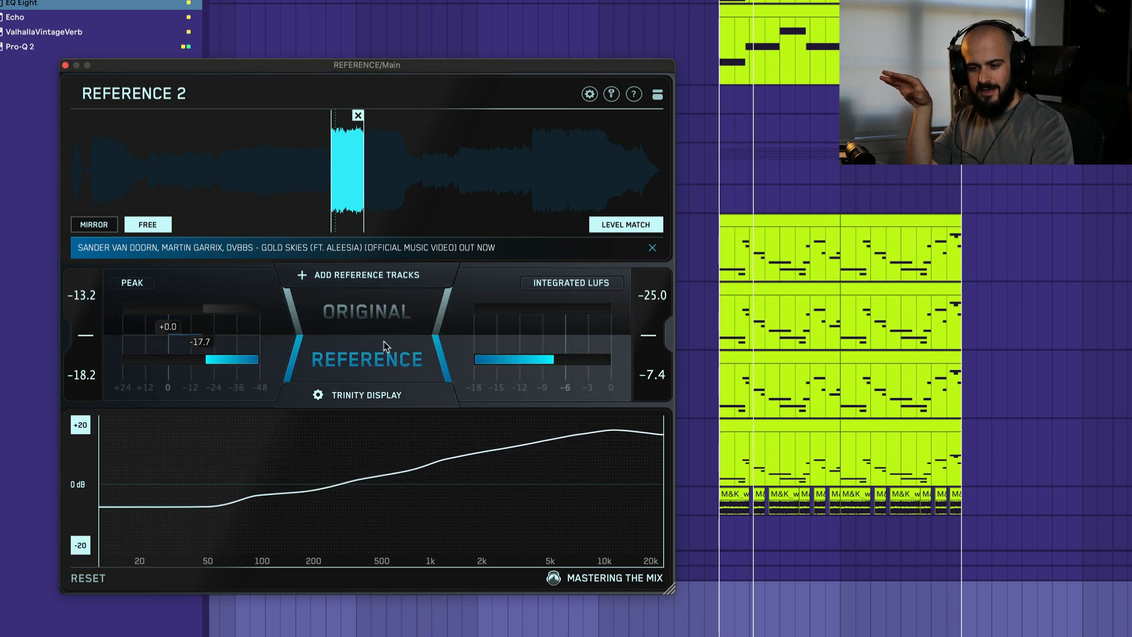
pyautogui.click(374, 310)
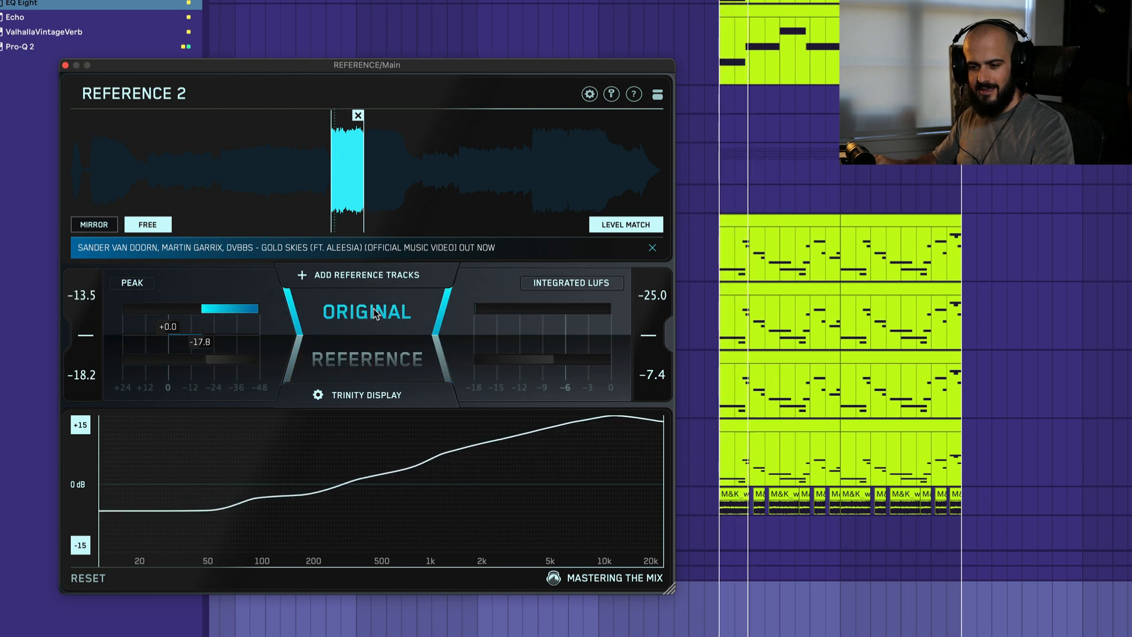
pyautogui.click(360, 360)
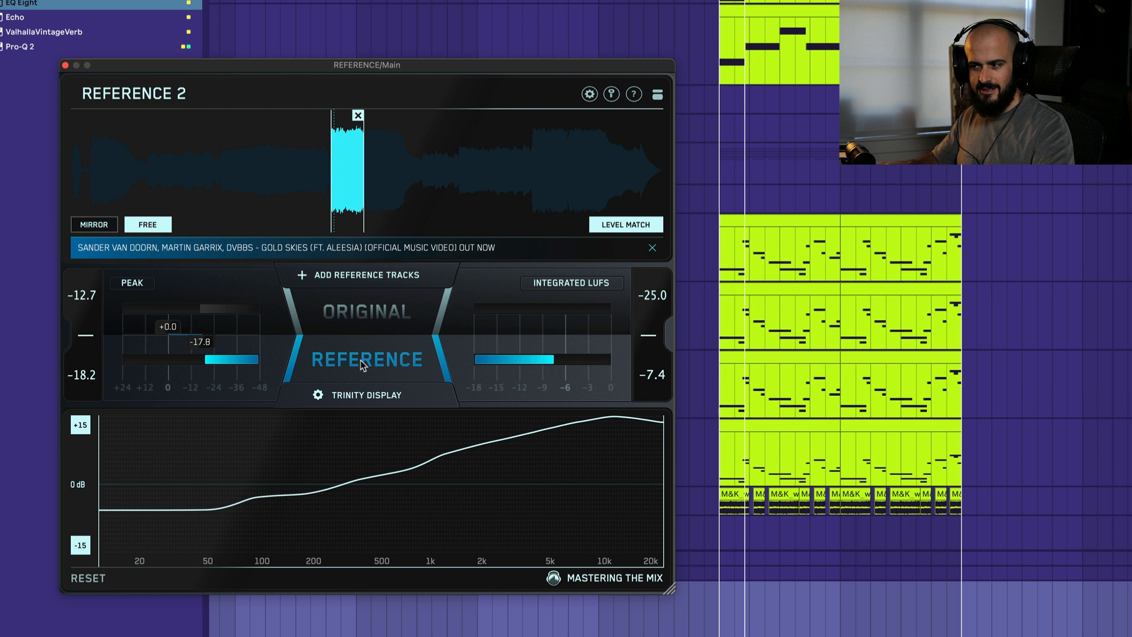
pyautogui.click(378, 323)
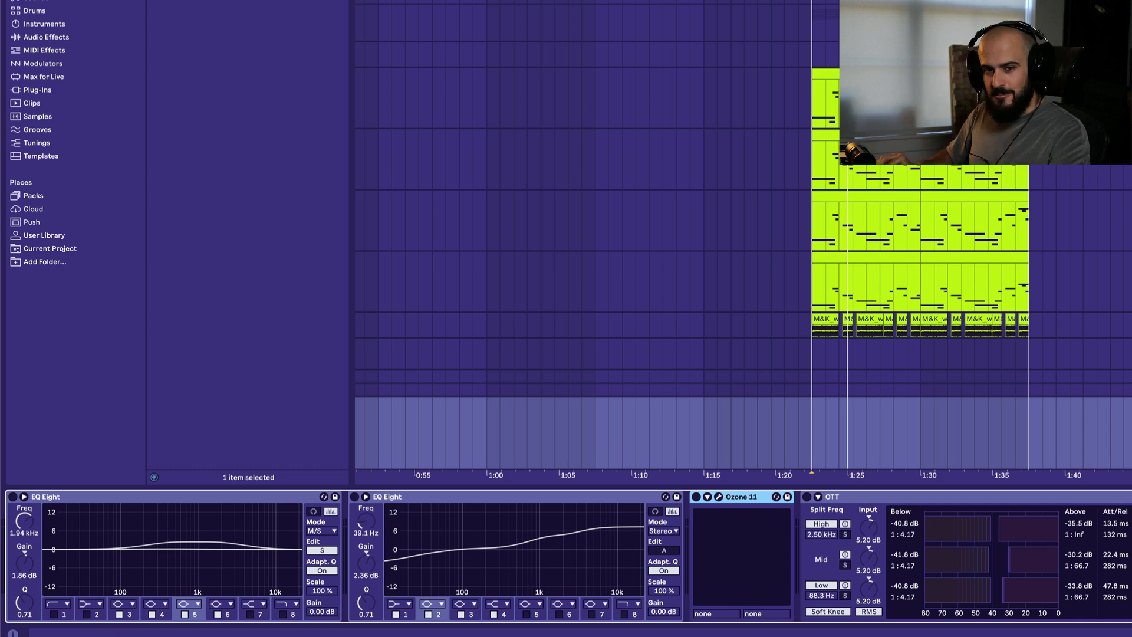
# Enable OTT on the main track, bring its amount down to 0% and raise it to 44% during playback
pyautogui.click(852, 498)
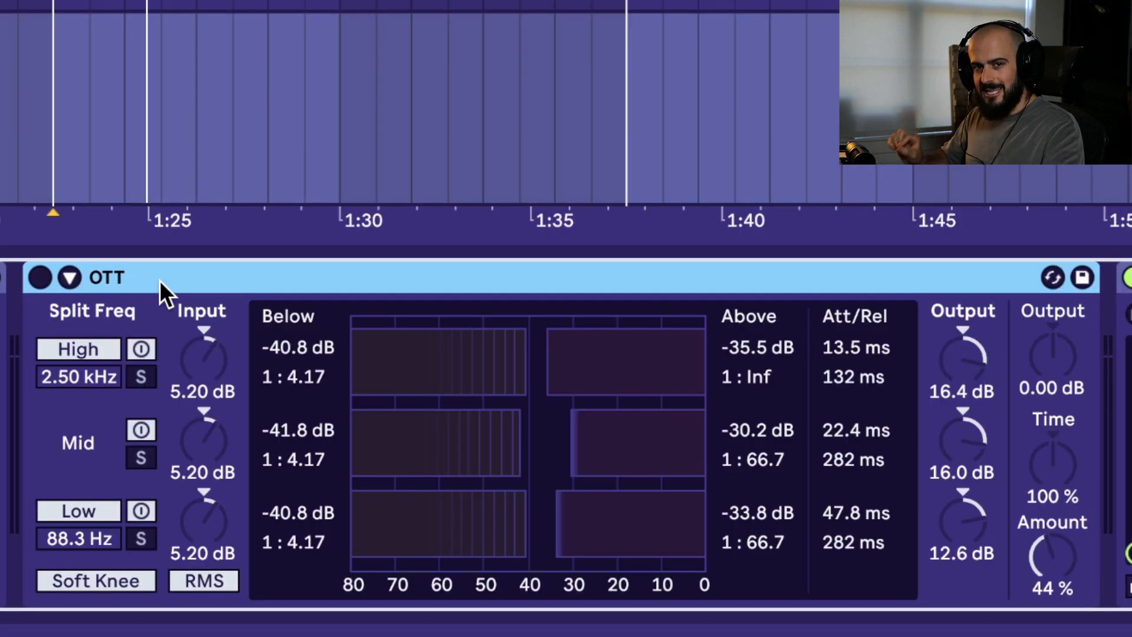
pyautogui.click(40, 271)
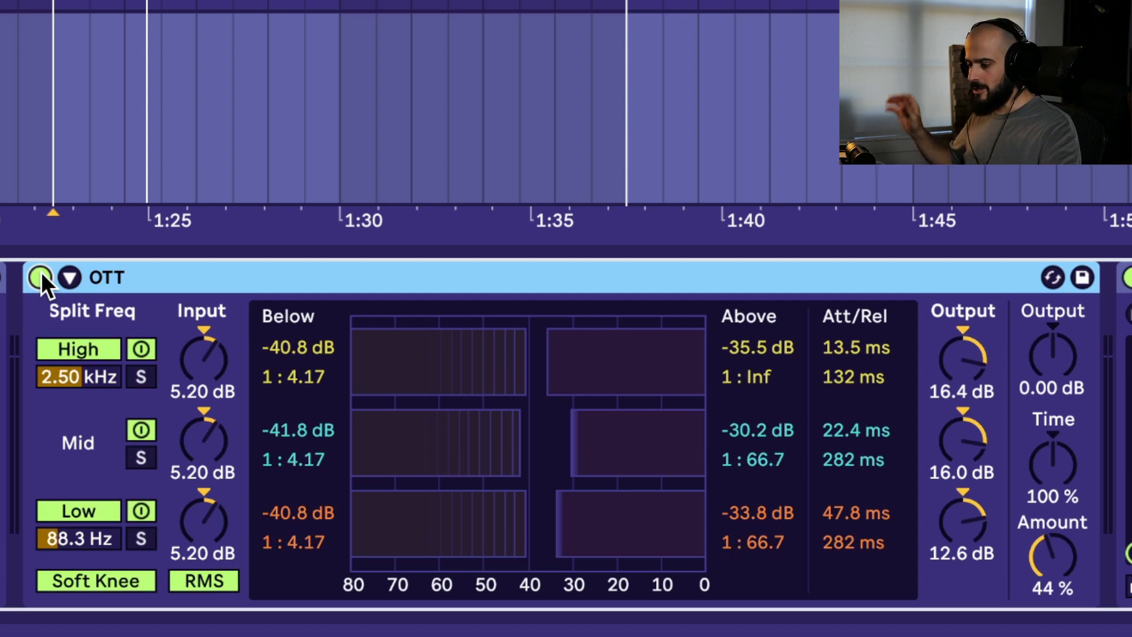
pyautogui.moveTo(1070, 563); pyautogui.dragTo(1070, 601)
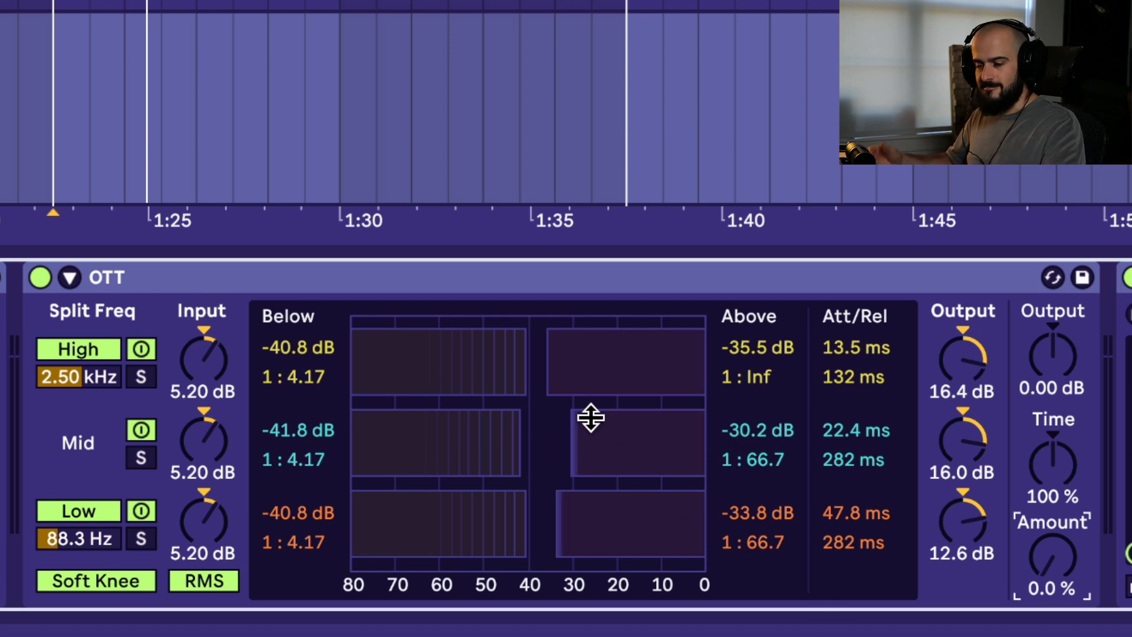
pyautogui.press('space')
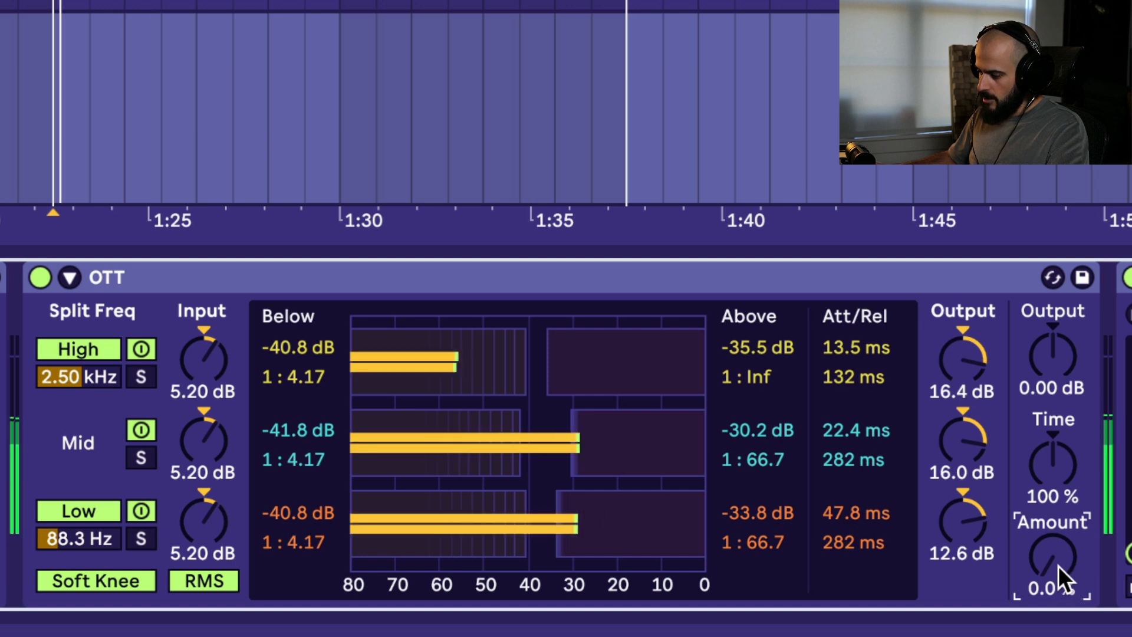
pyautogui.moveTo(1058, 564); pyautogui.dragTo(1058, 520)
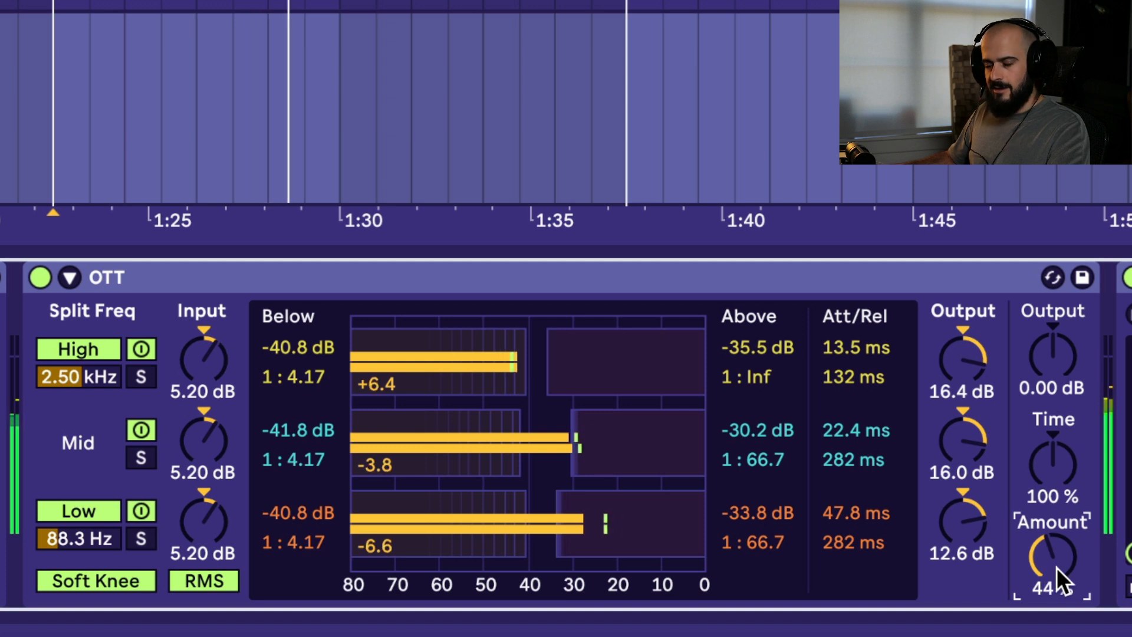
pyautogui.press('space')
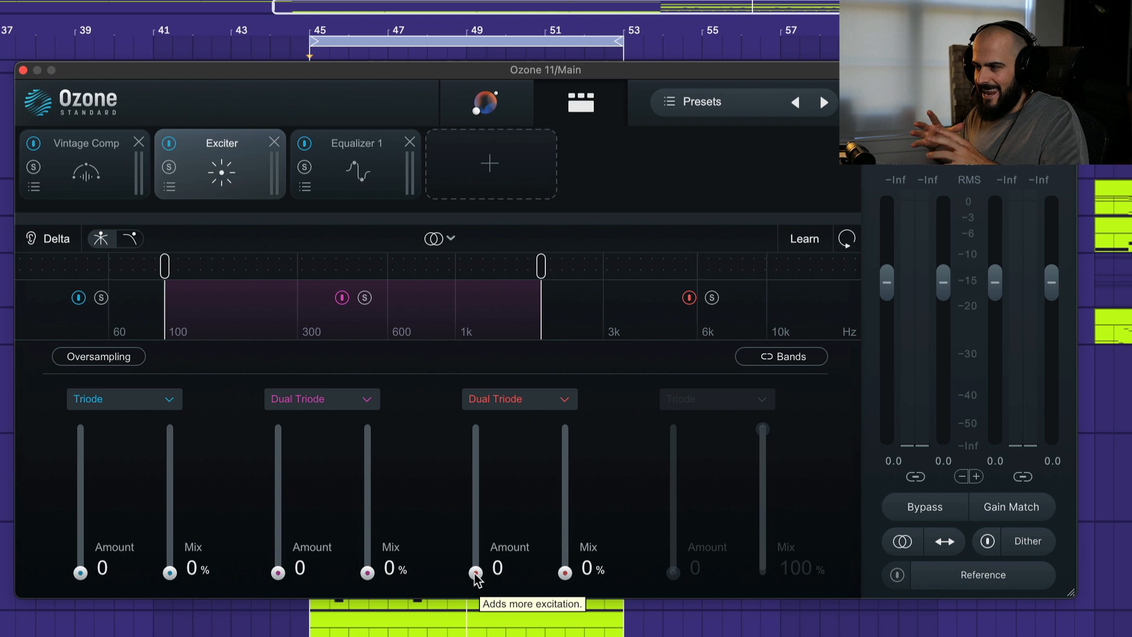
# In Ozone's Exciter, set the high band to amount 9.8 and mix 69.3%, and the mid band to amount 10.9 with its mix raised
pyautogui.press('space')
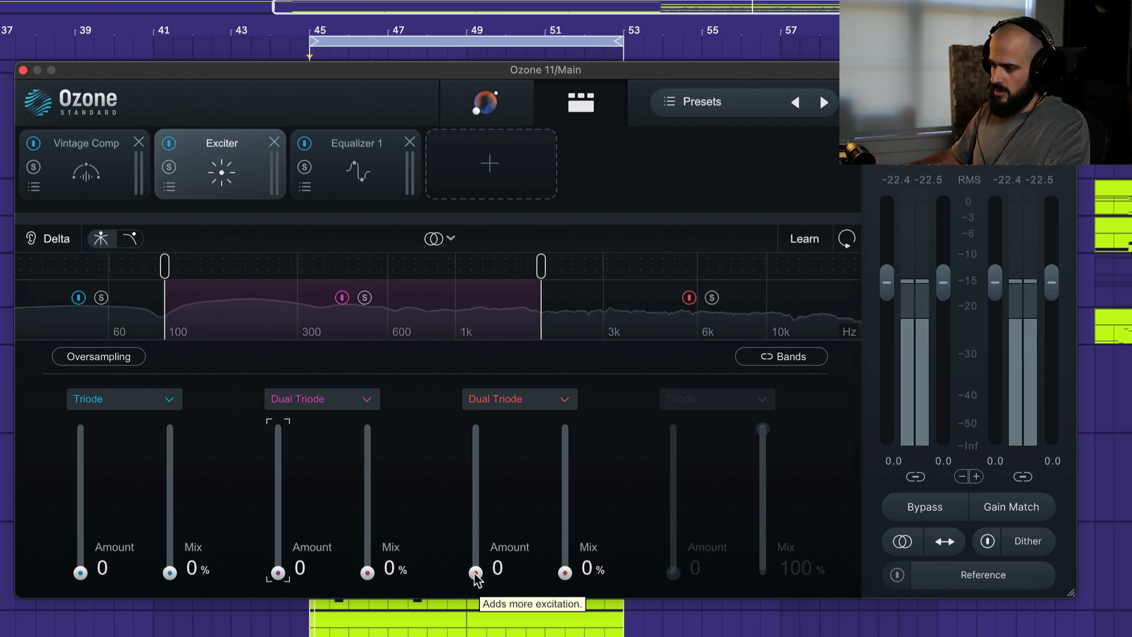
pyautogui.moveTo(475, 572); pyautogui.dragTo(483, 482)
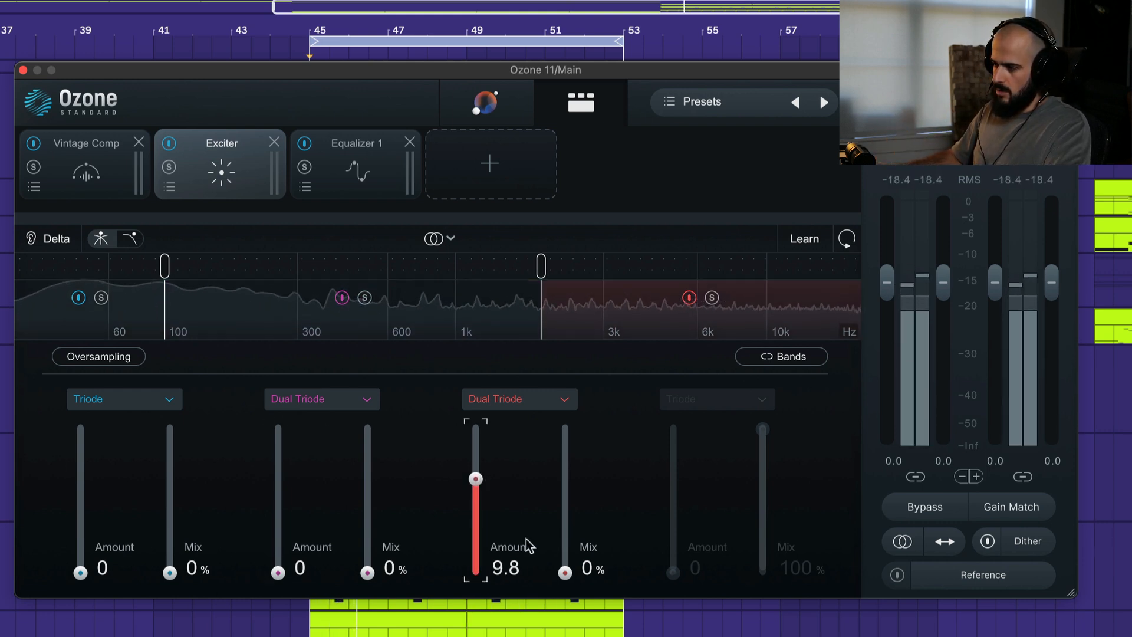
pyautogui.moveTo(565, 572); pyautogui.dragTo(579, 472)
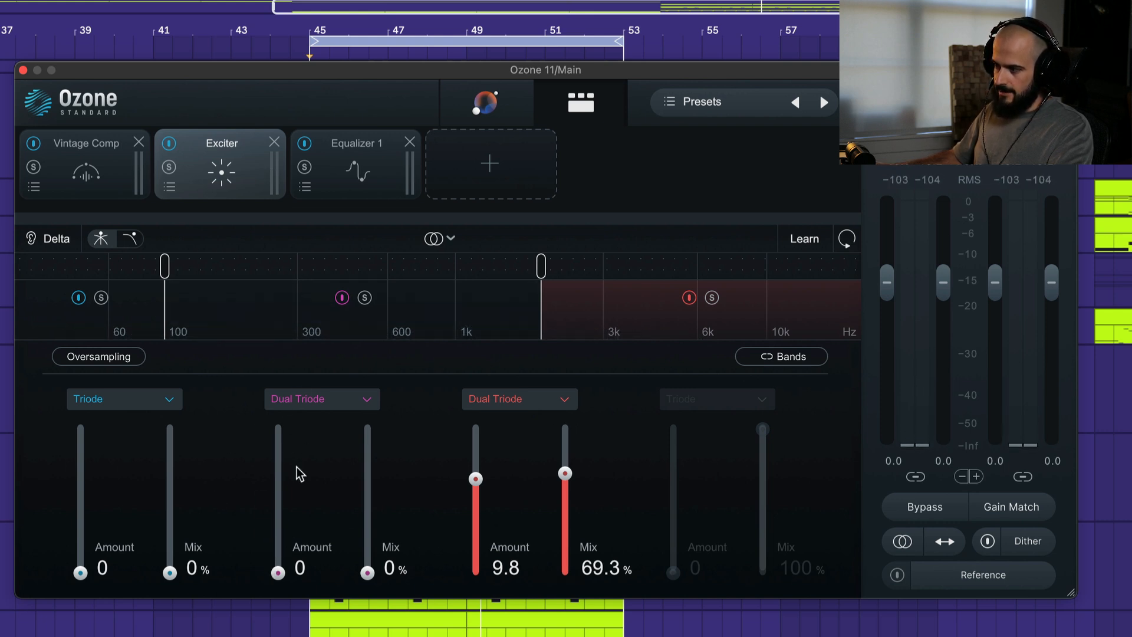
pyautogui.moveTo(277, 572); pyautogui.dragTo(278, 469)
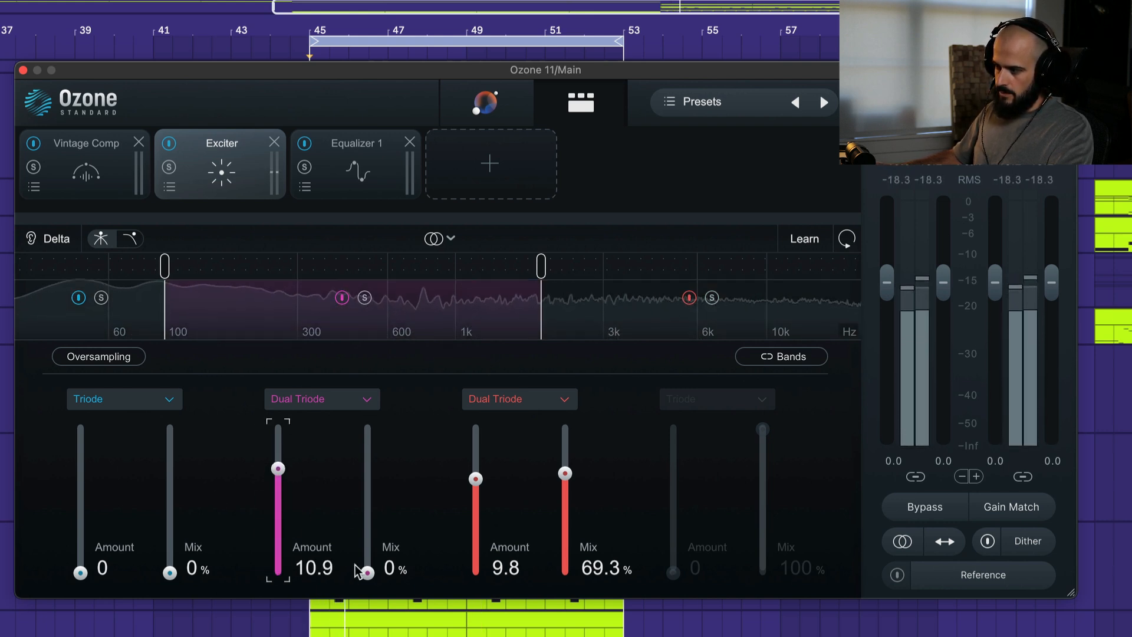
pyautogui.moveTo(366, 571); pyautogui.dragTo(374, 463)
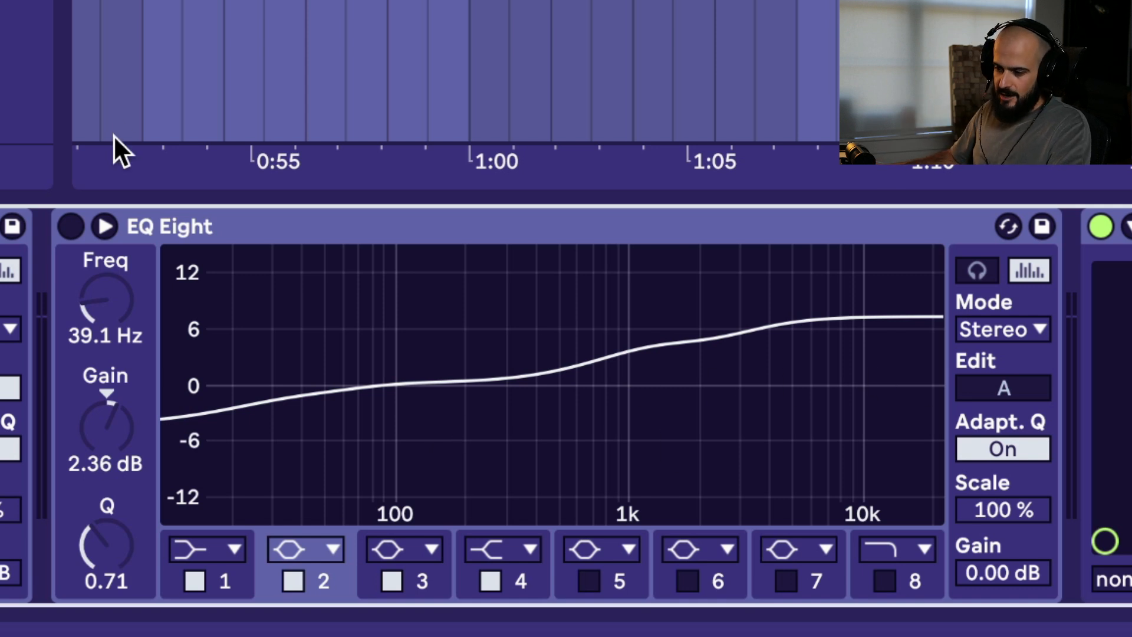
# Enable the stereo EQ Eight with the boosted highs on the main track, toggling it off and on to compare
pyautogui.click(68, 228)
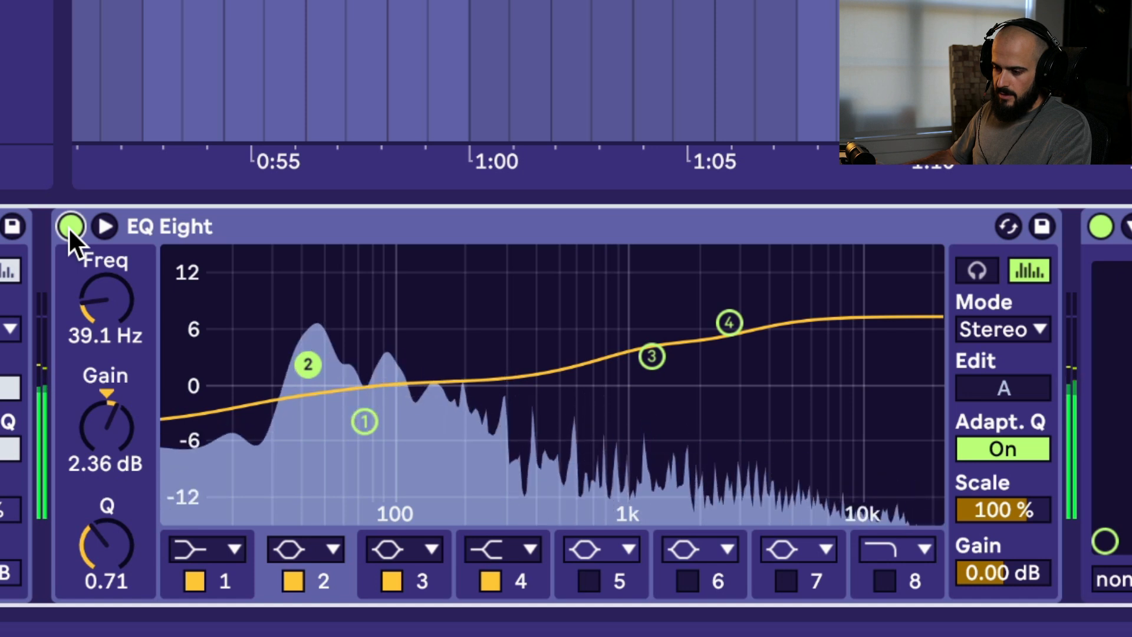
pyautogui.click(69, 228)
pyautogui.click(69, 227)
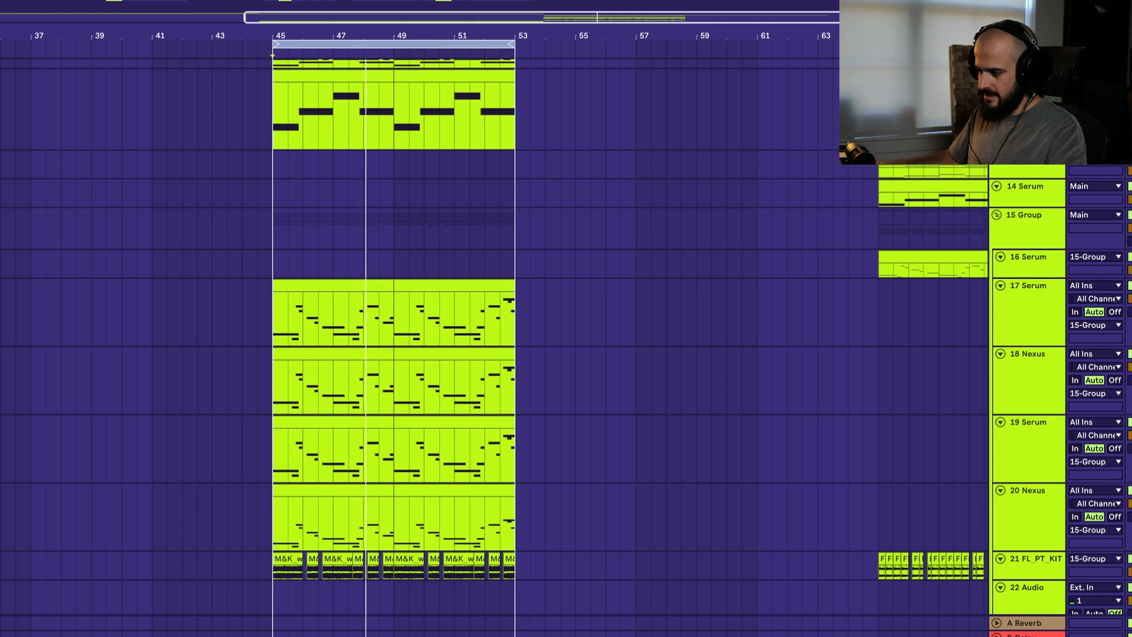
# Compare the mastered mix with the reference track again by alternating between original and reference in Reference 2
pyautogui.press('alt+super+p')
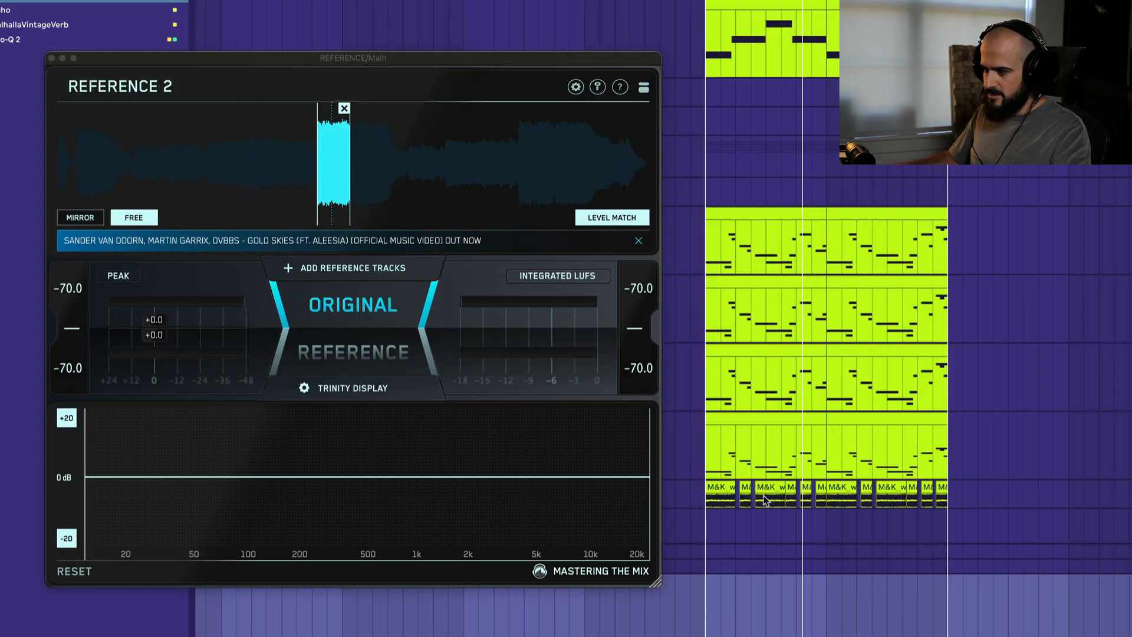
pyautogui.click(357, 352)
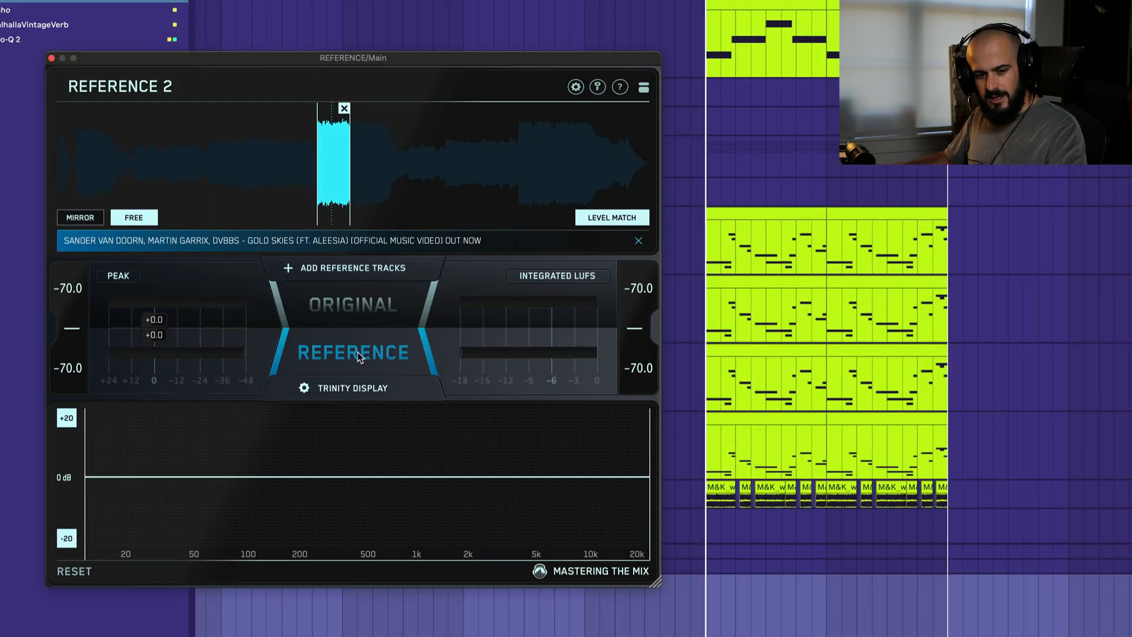
pyautogui.click(376, 316)
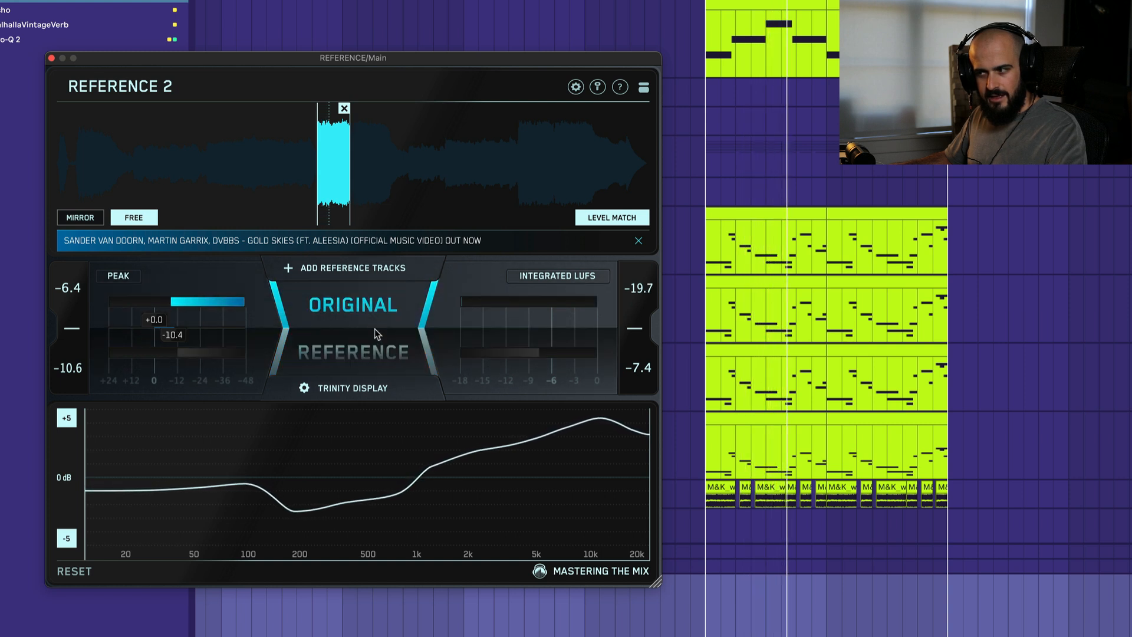
pyautogui.click(371, 343)
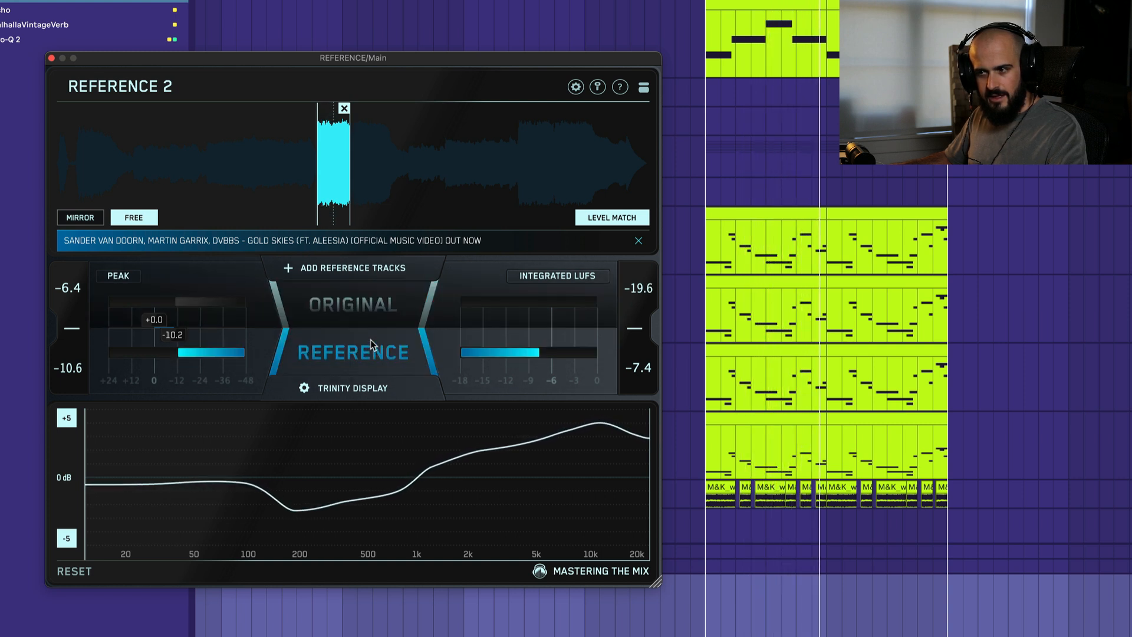
pyautogui.click(377, 316)
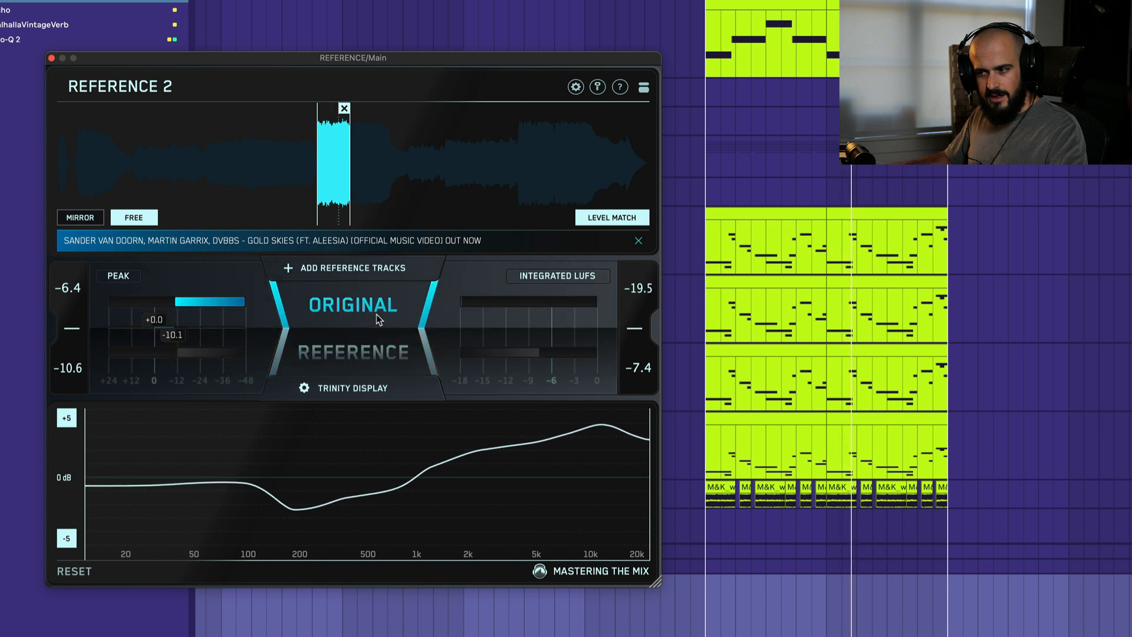
pyautogui.click(376, 350)
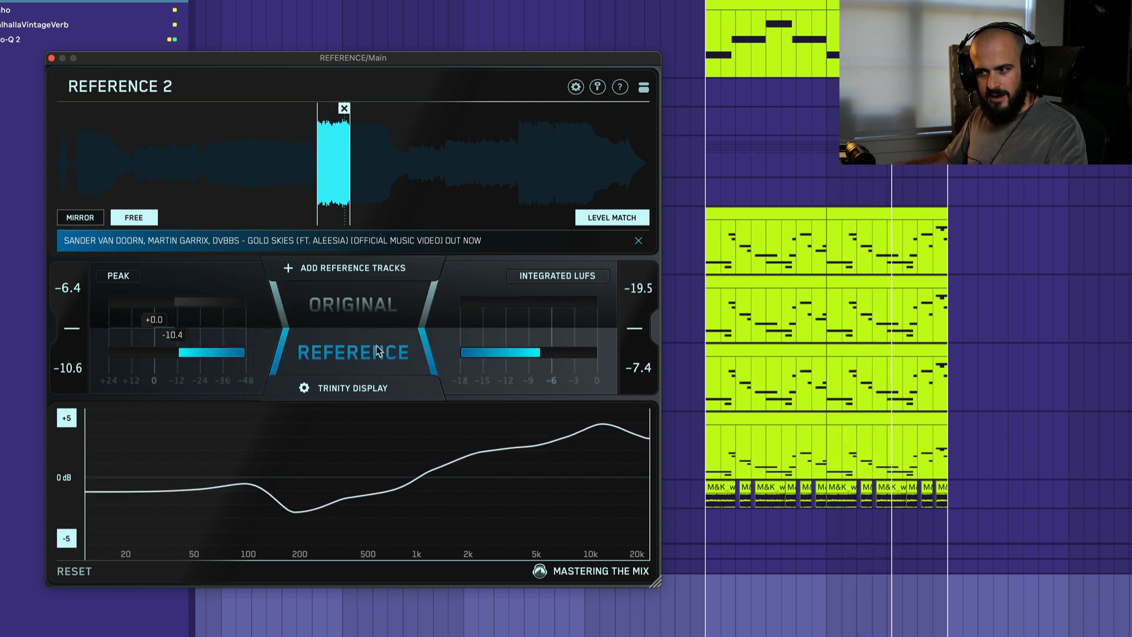
pyautogui.click(381, 312)
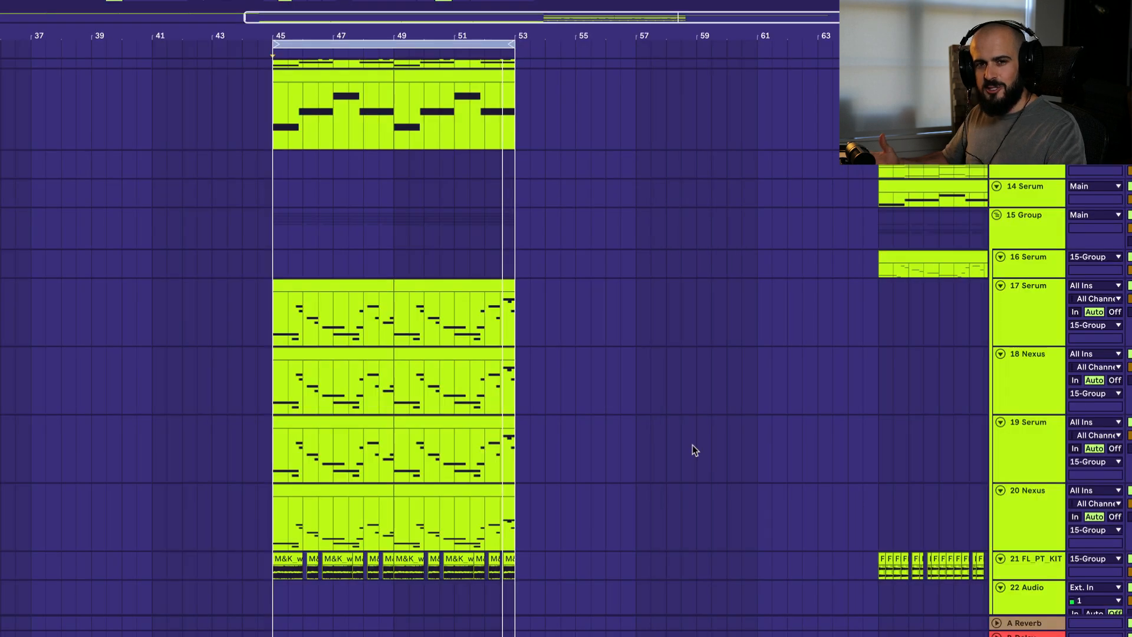